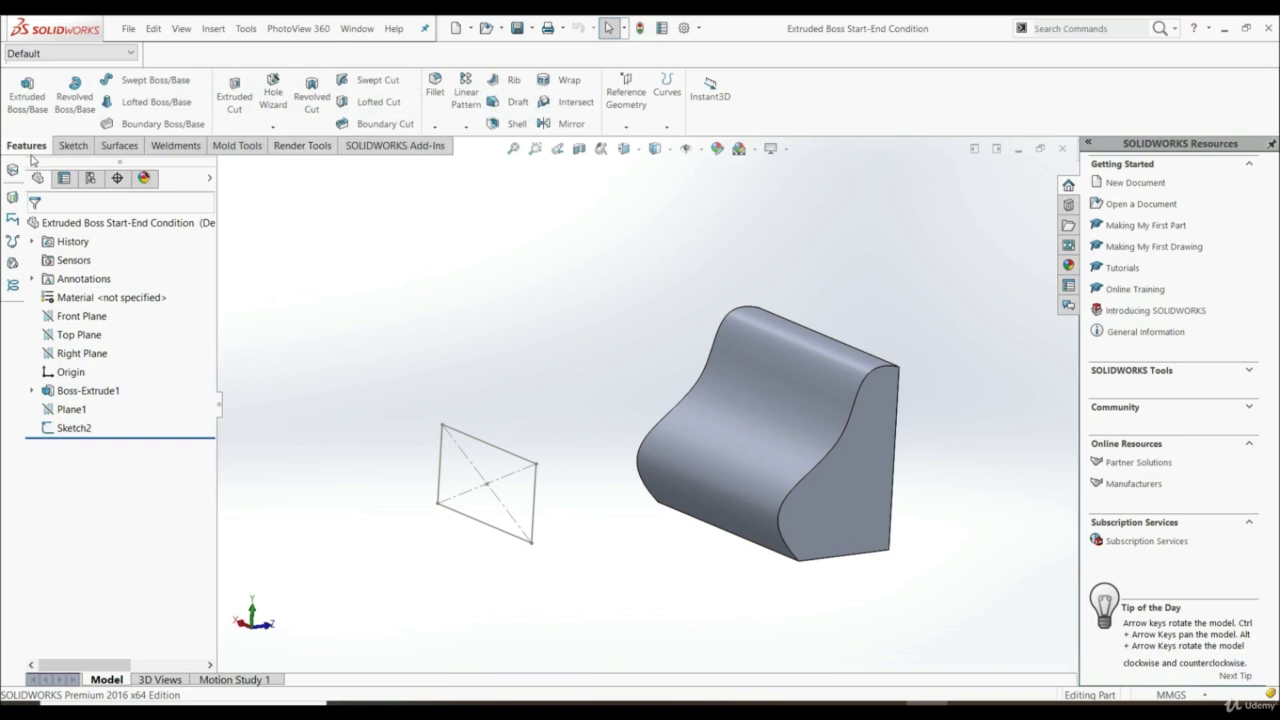
Start an Extruded Boss from the rectangular sketch in front of the curved block
click(33, 110)
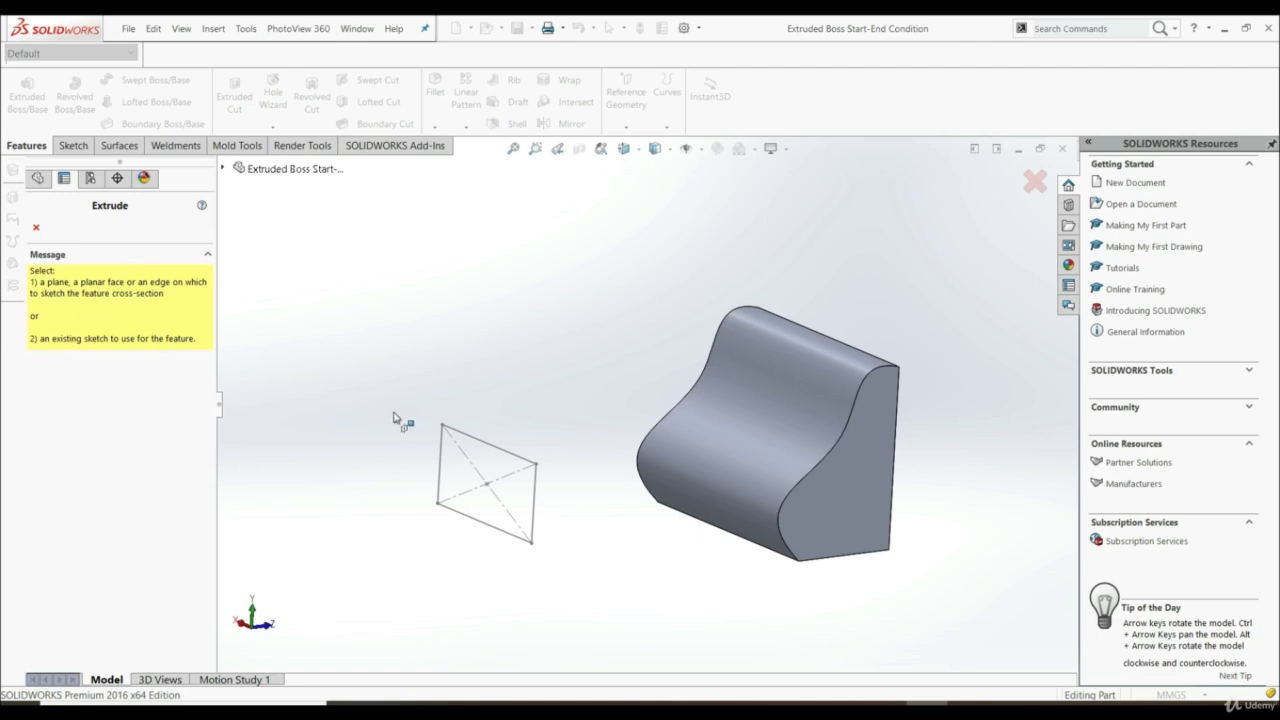
click(476, 440)
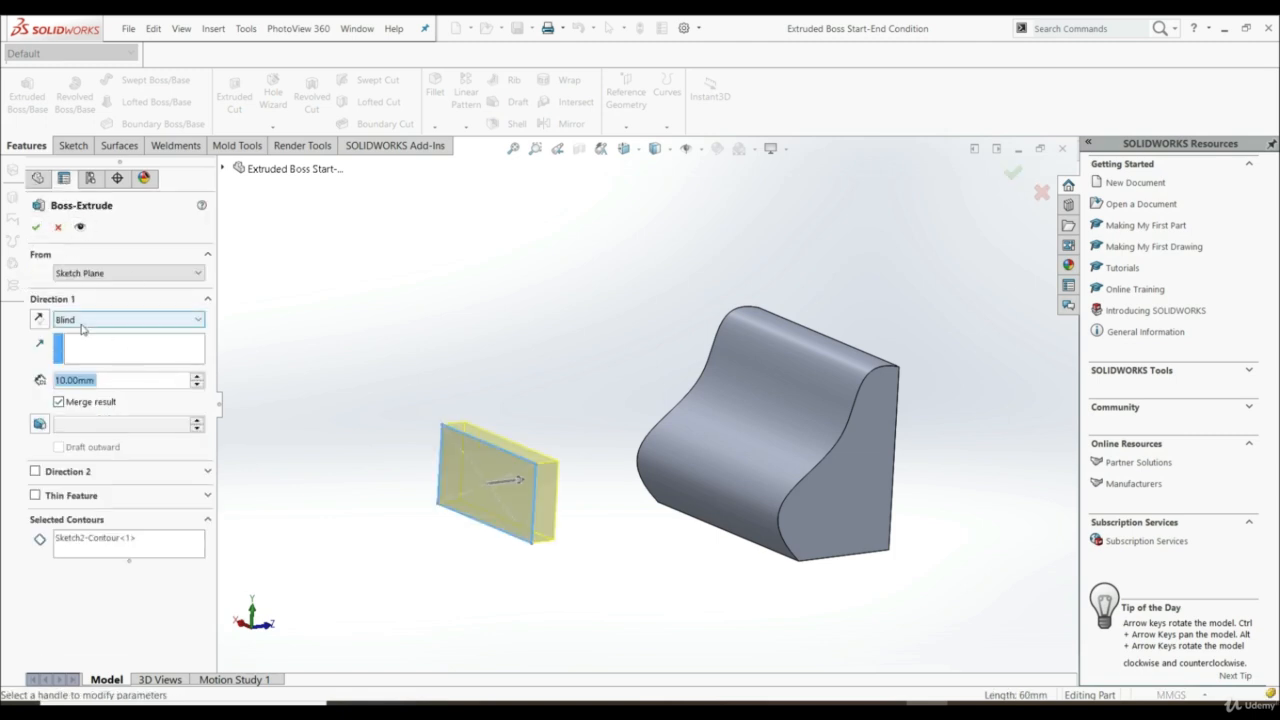
middle_drag(558, 462, 520, 432)
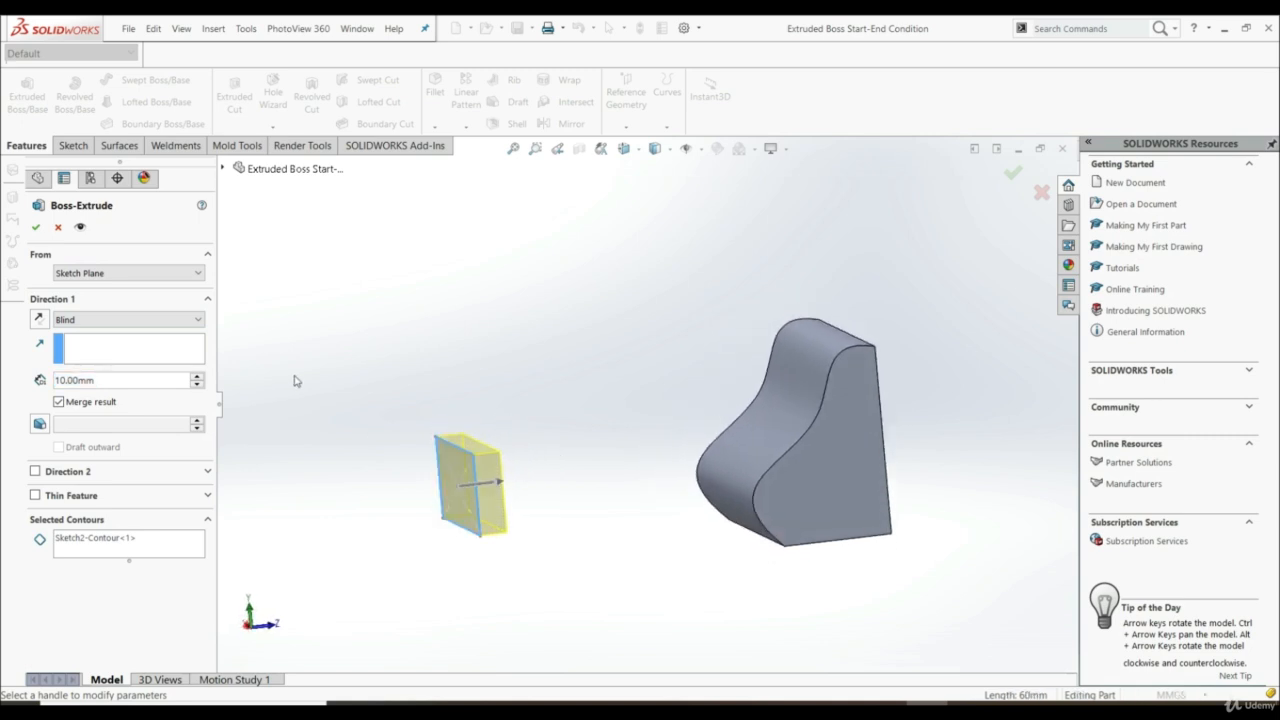
scroll(297, 380, down, 1)
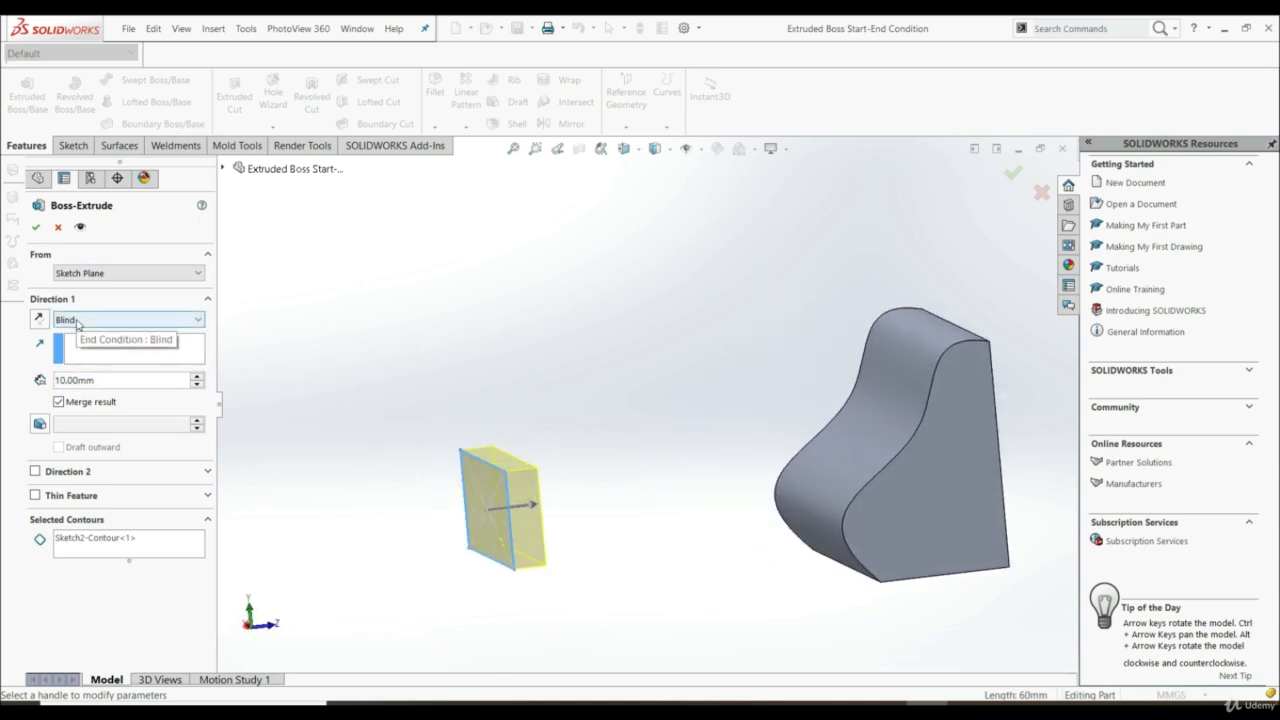
Try different blind depths for the extrusion, raising it to 60 mm and lowering it to 30 mm
click(198, 378)
click(198, 378)
click(198, 378)
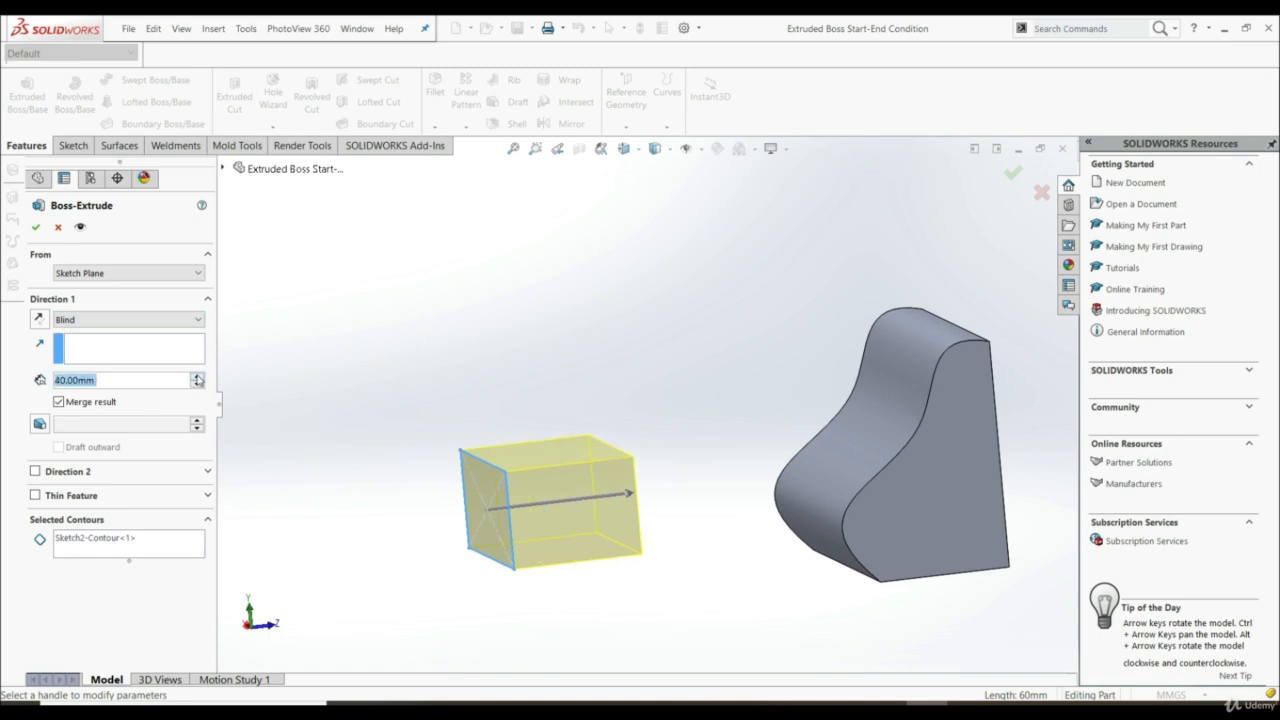
click(198, 377)
click(198, 377)
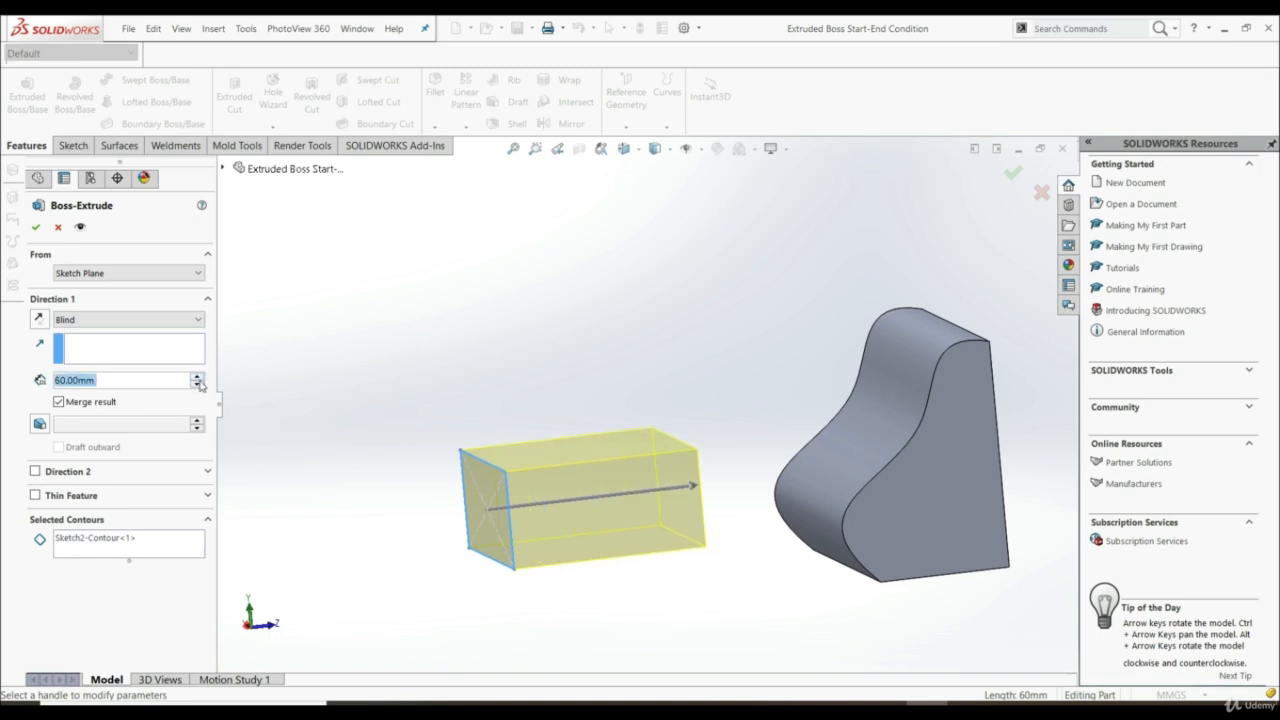
click(198, 386)
click(198, 386)
click(198, 386)
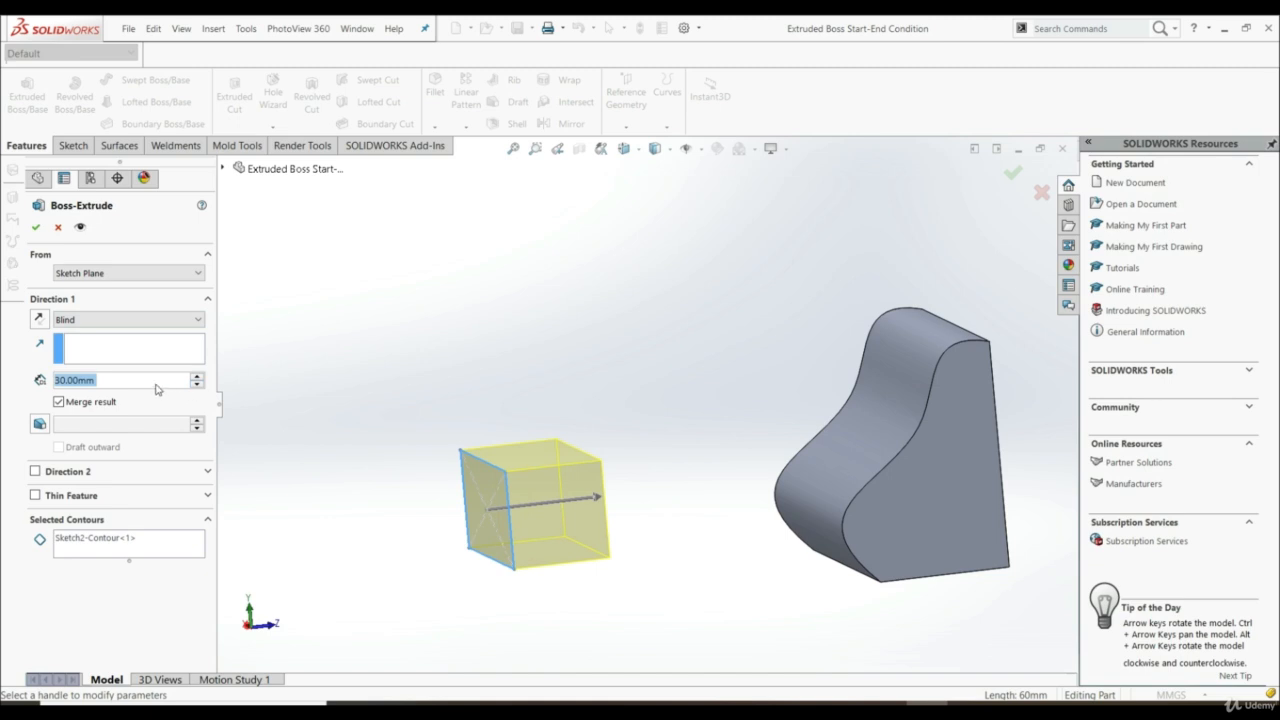
Extrude the rectangle with a blind depth of 150 mm into the curved block
text(150)
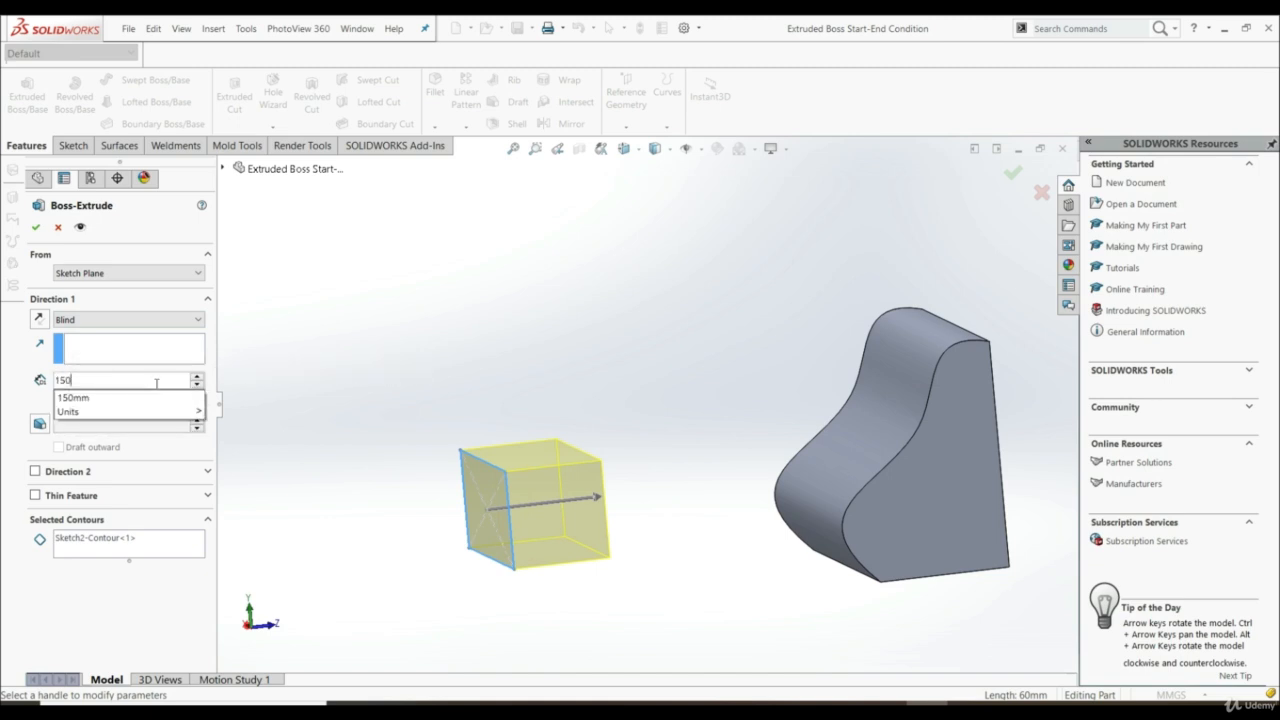
key(Return)
scroll(845, 450, up, 2)
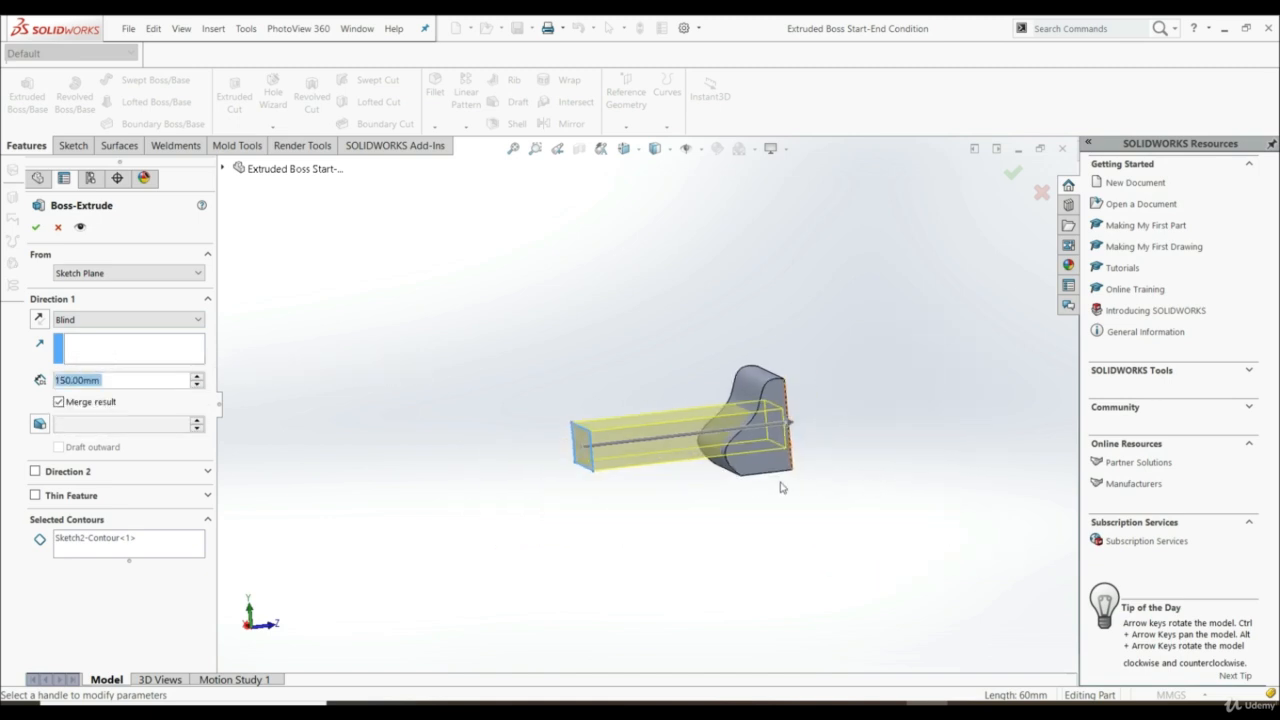
scroll(694, 446, up, 3)
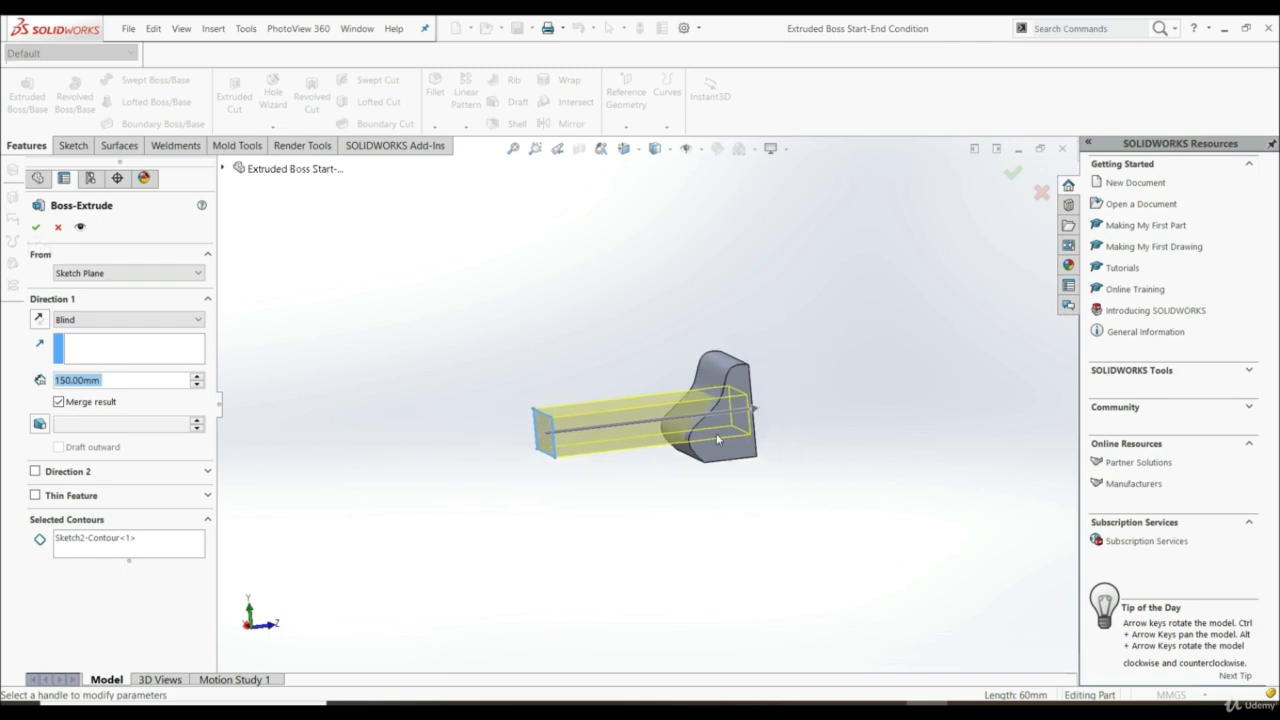
scroll(715, 391, down, 2)
click(37, 228)
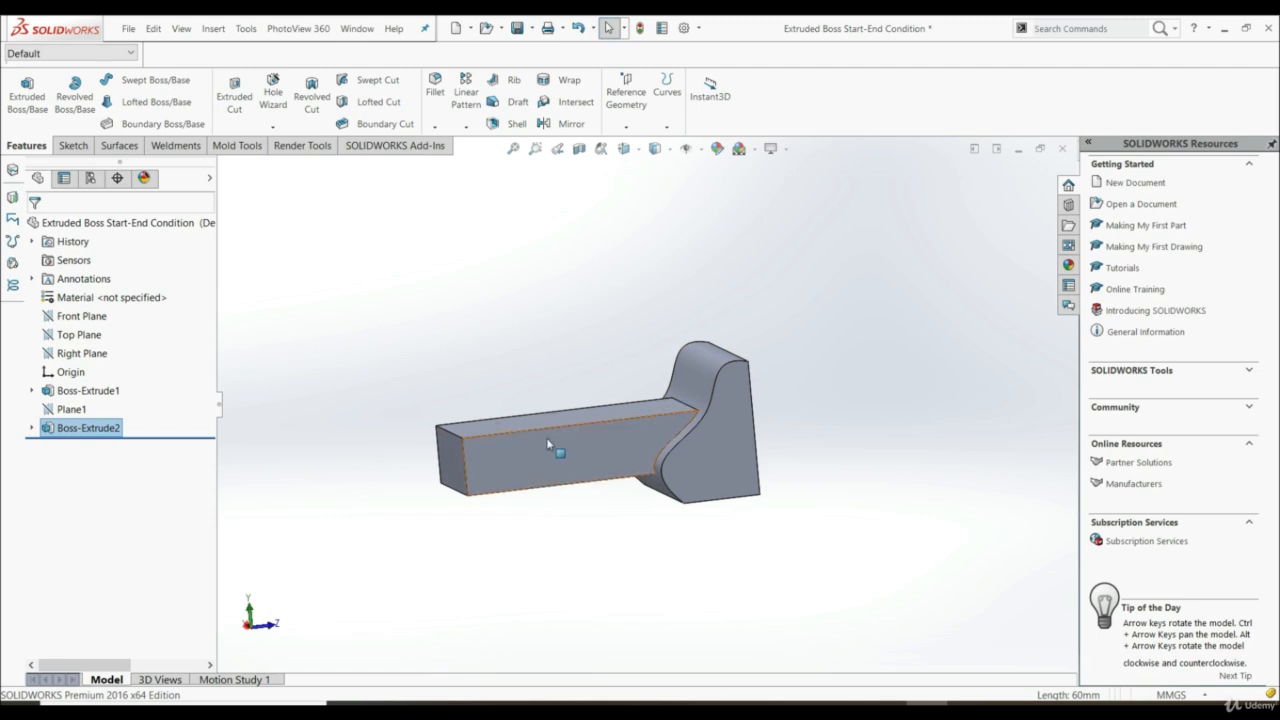
Open the definition of the rectangular bar's boss extrusion for editing
right_click(48, 430)
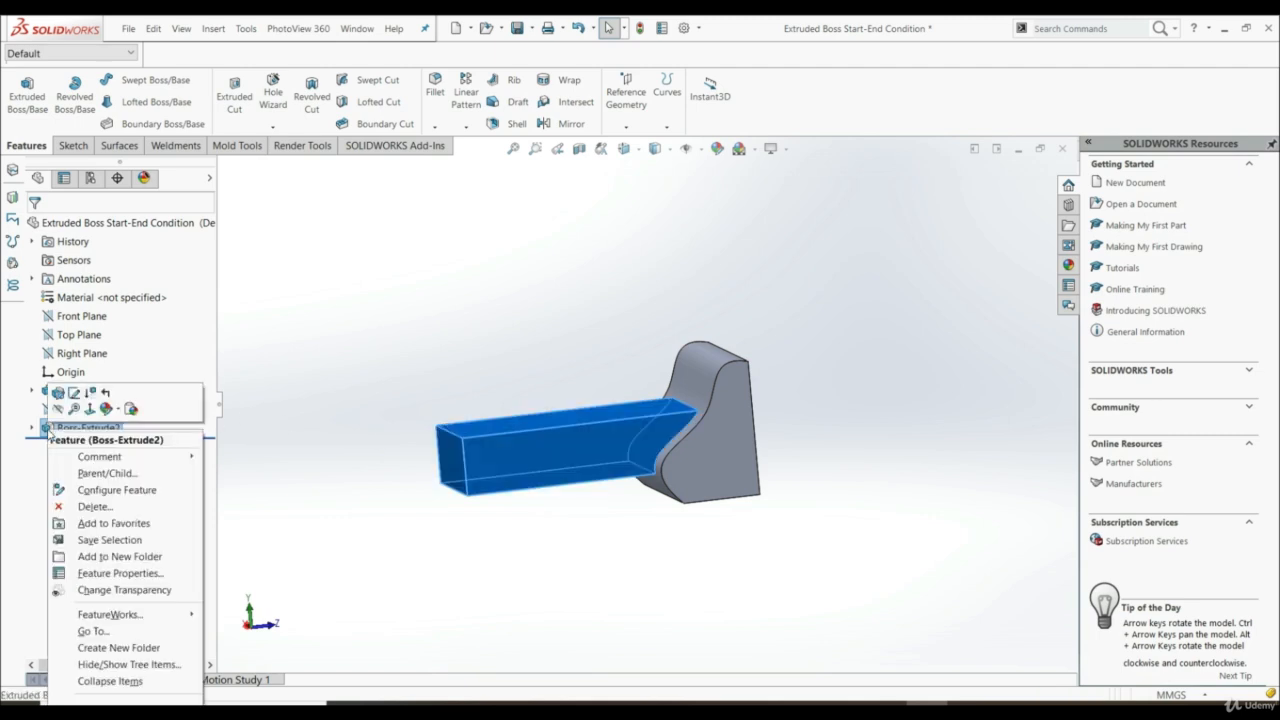
click(48, 430)
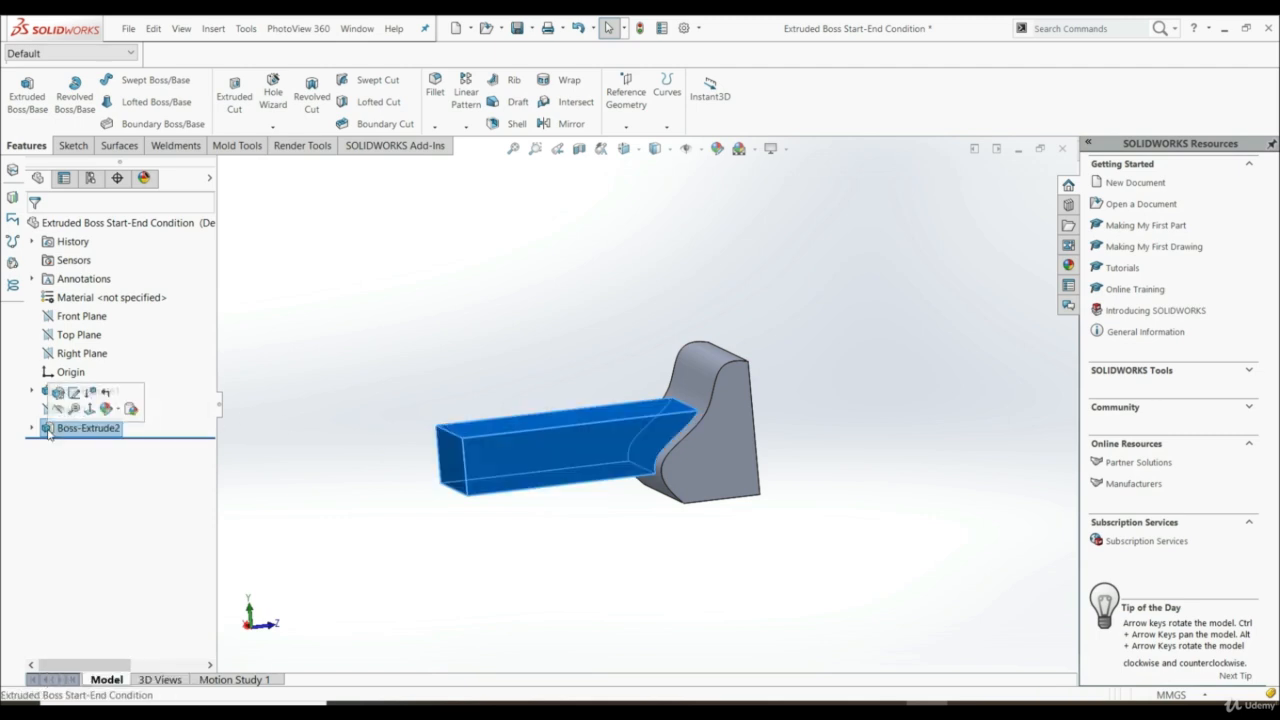
click(57, 394)
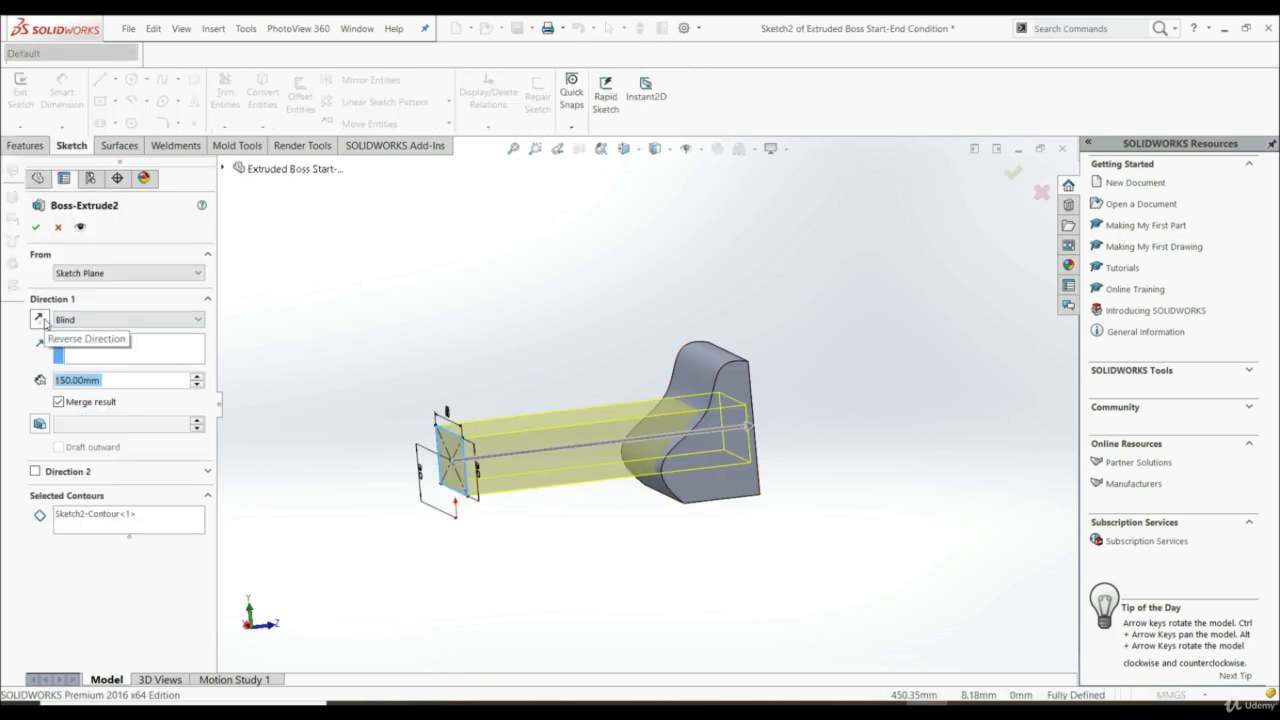
Reverse the bar's extrusion direction away from the curved block and flip it back
click(44, 323)
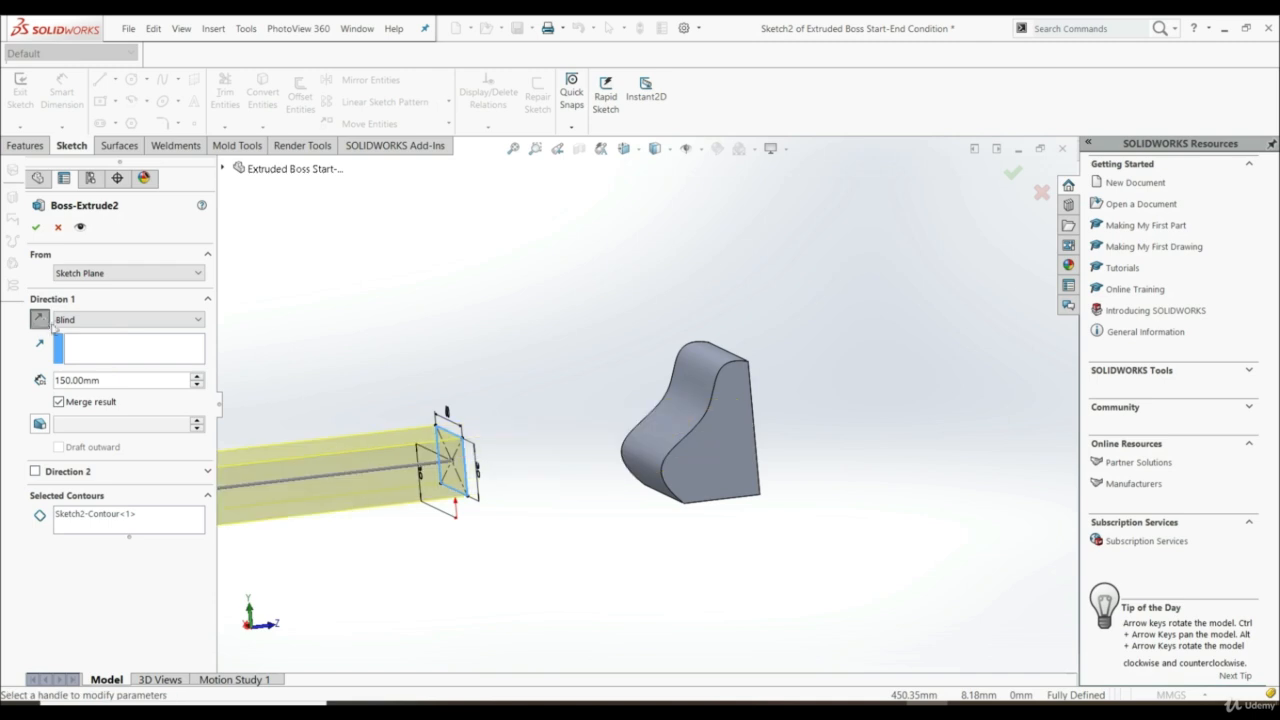
scroll(594, 500, up, 5)
scroll(541, 398, down, 4)
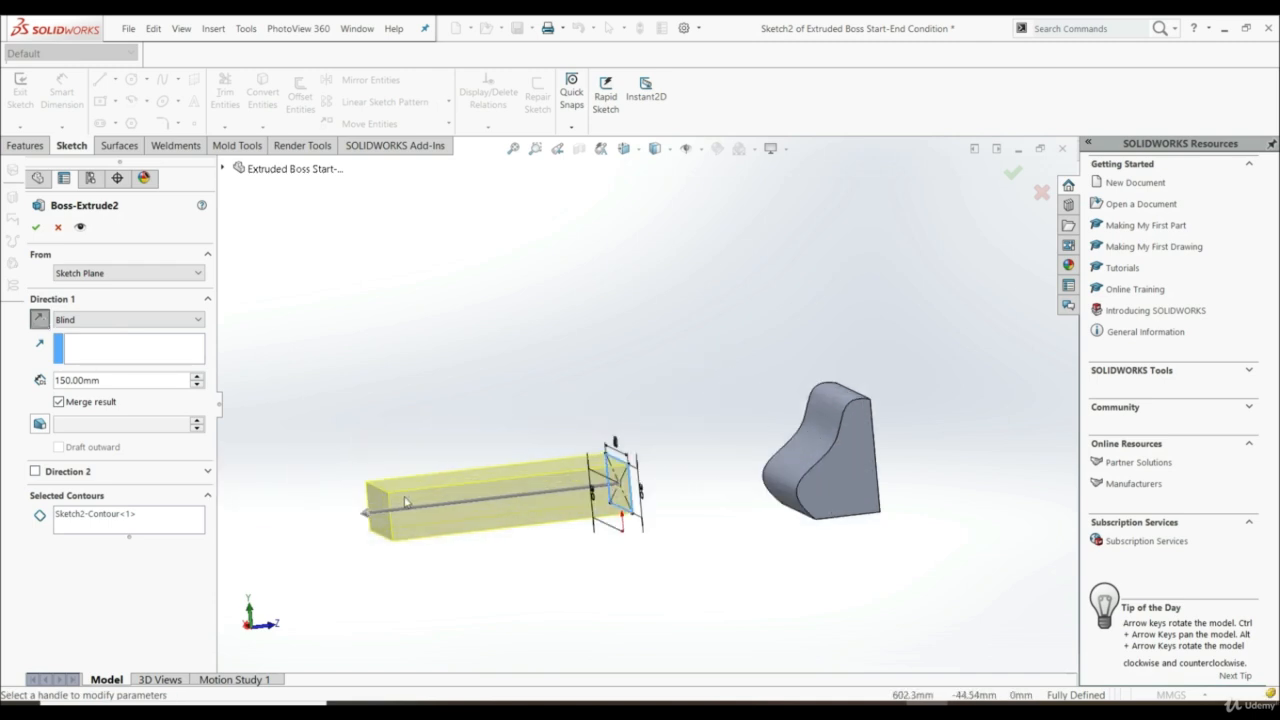
click(40, 319)
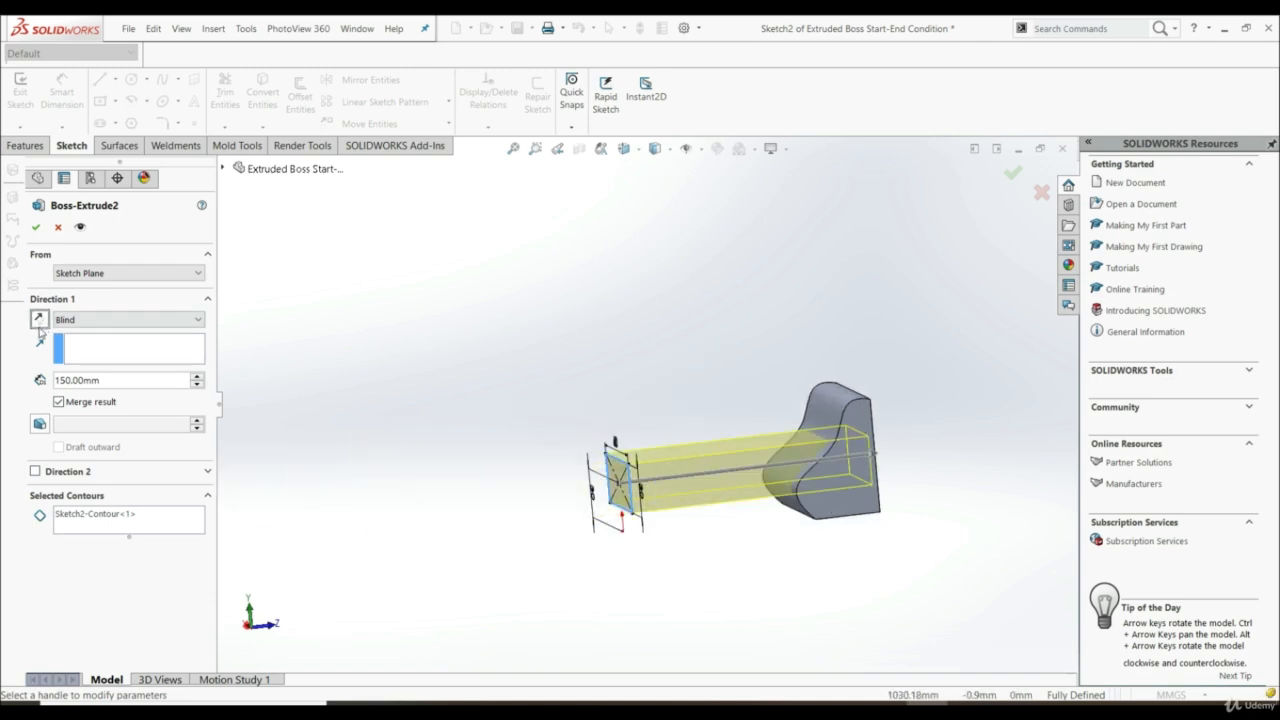
Try a second extrusion direction with a blind depth of 100 mm and disable it again
click(36, 471)
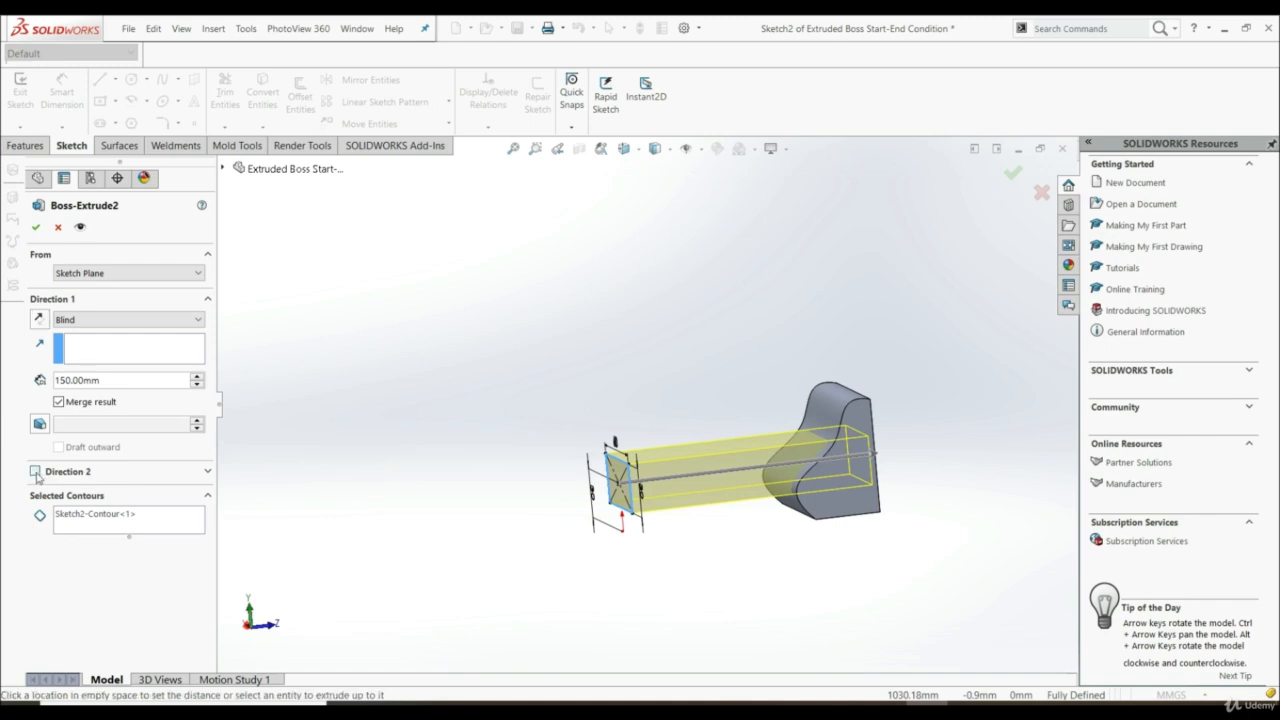
scroll(654, 480, up, 3)
scroll(659, 467, down, 2)
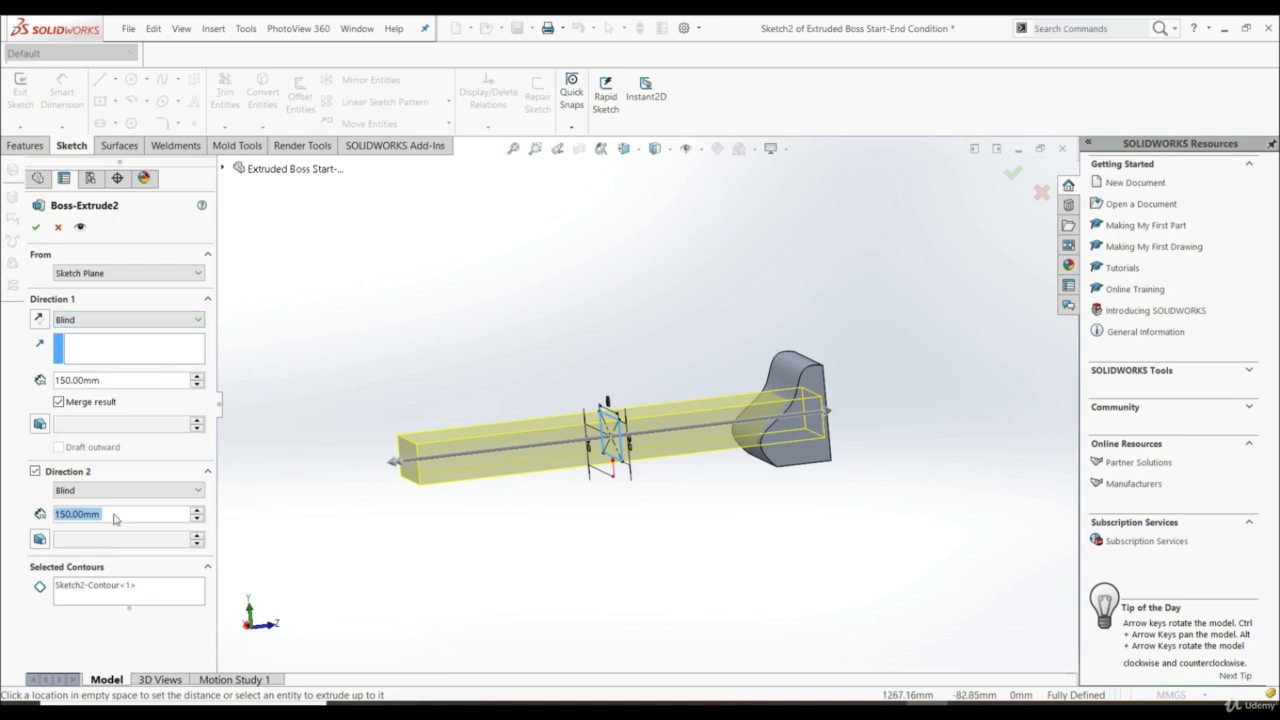
text(100)
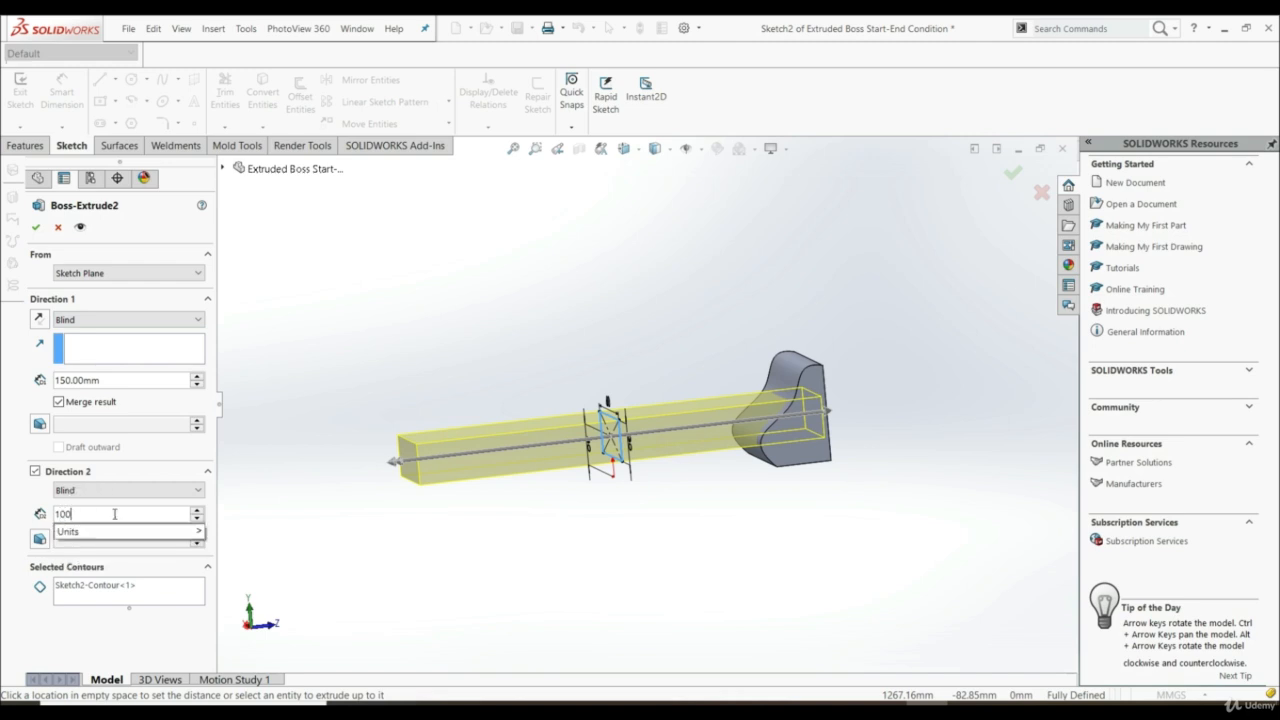
key(Return)
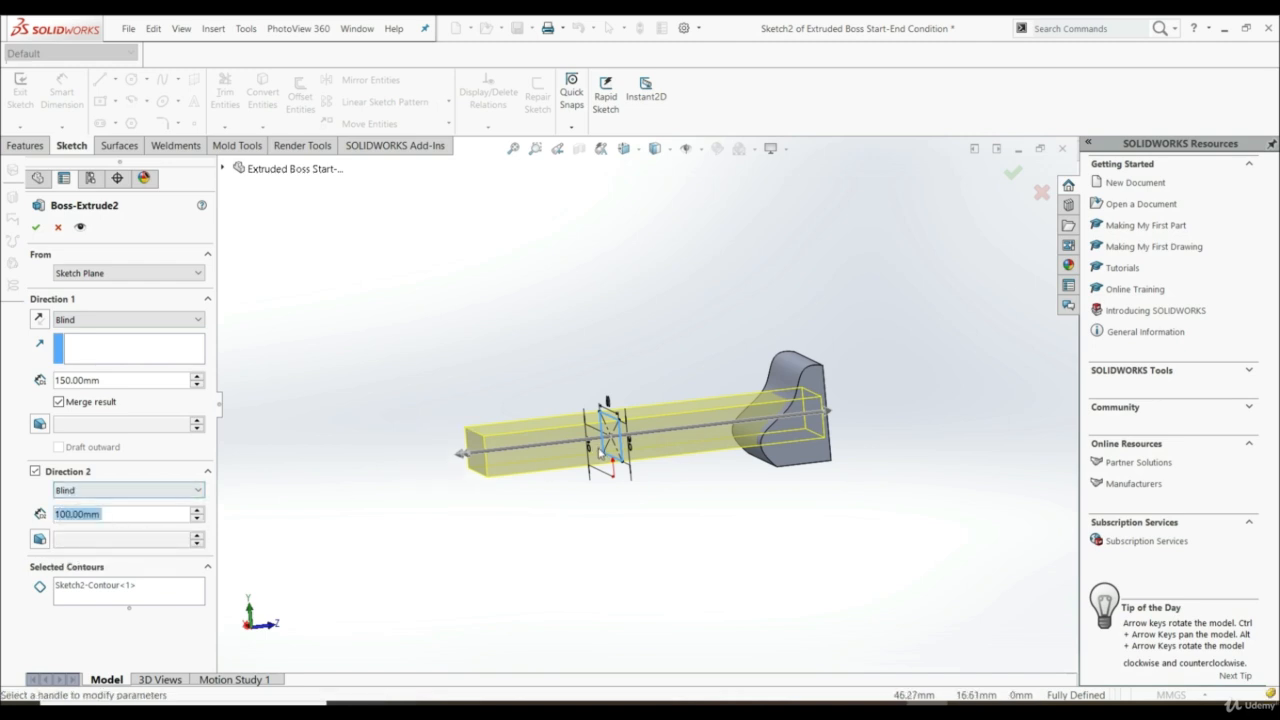
scroll(718, 426, down, 3)
scroll(675, 404, up, 3)
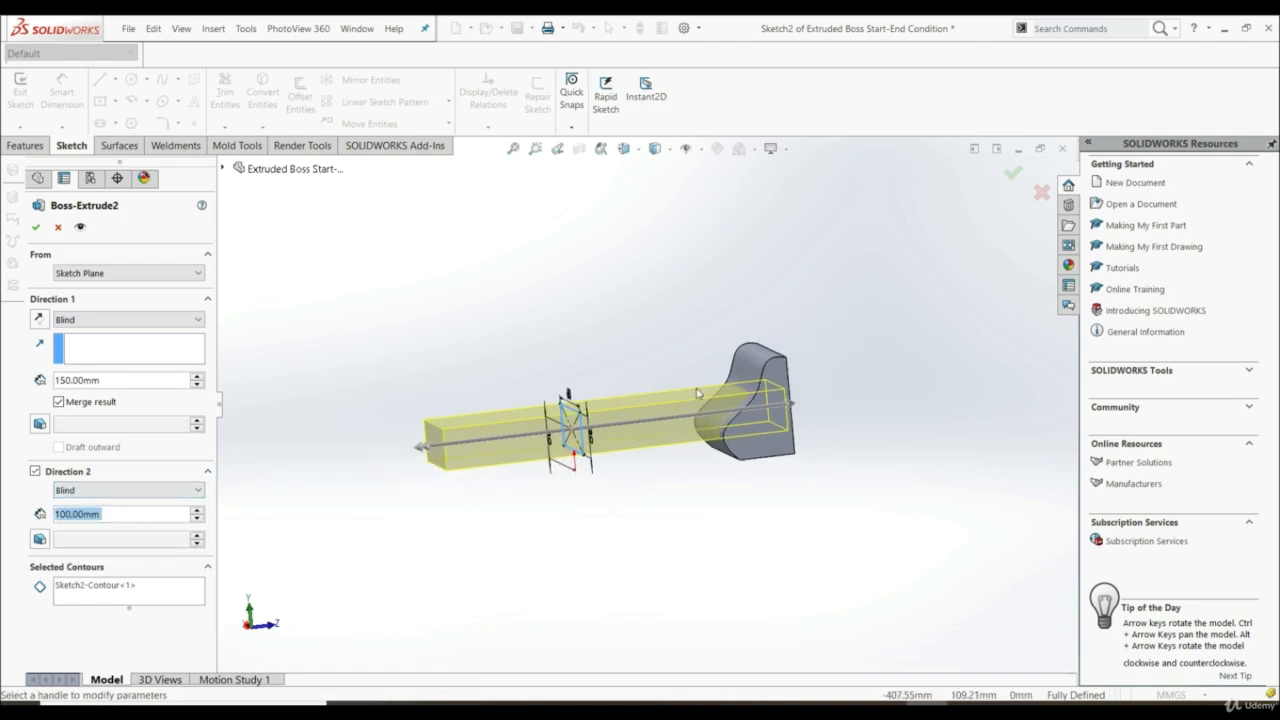
scroll(648, 390, down, 2)
middle_drag(578, 397, 571, 383)
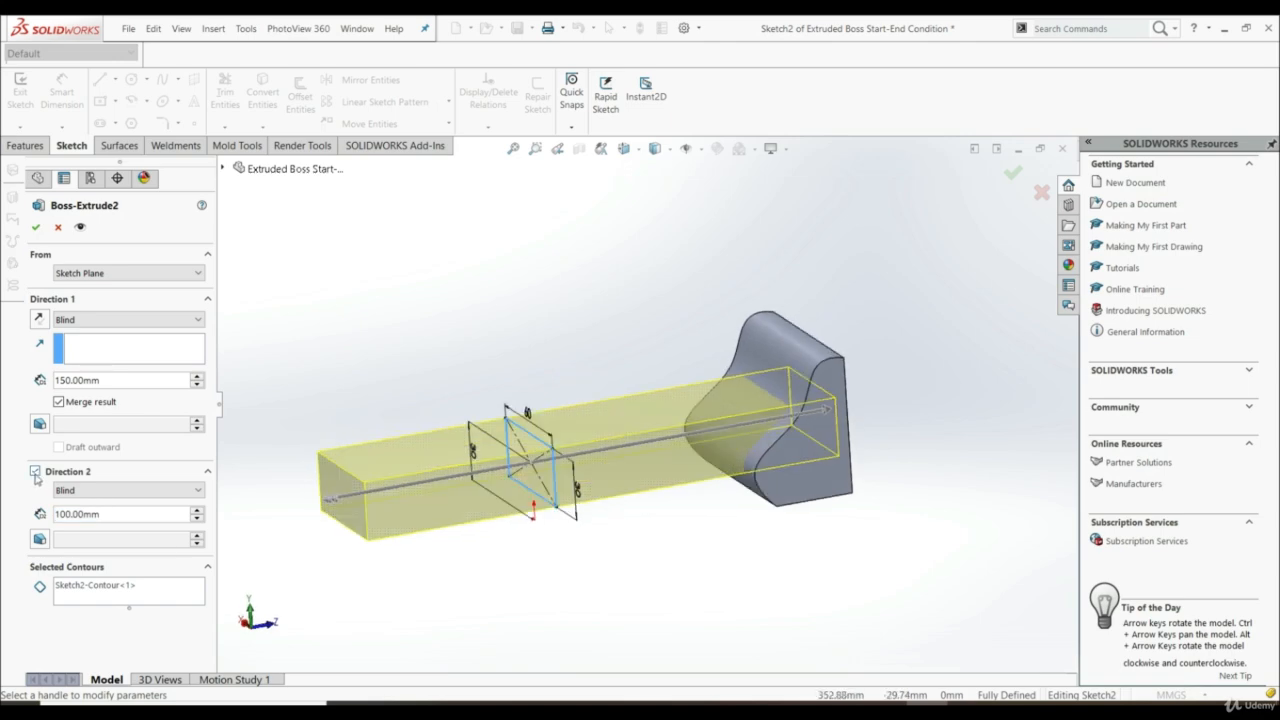
click(35, 471)
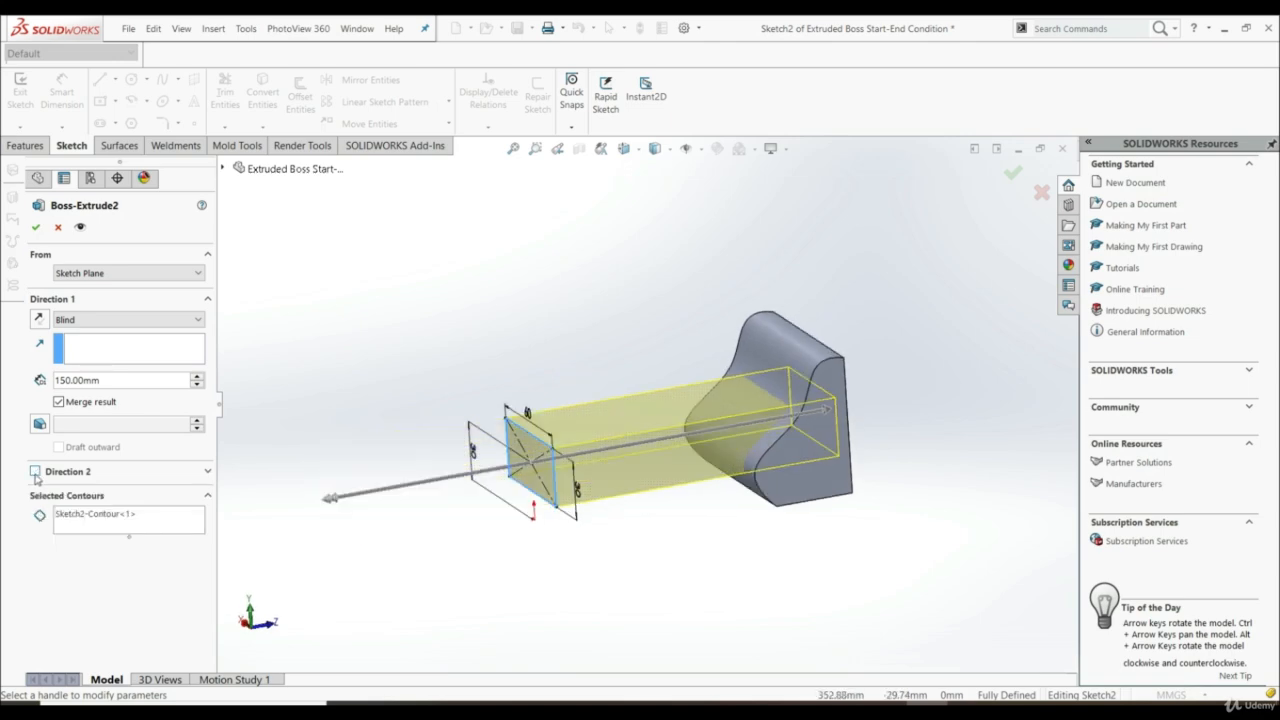
Change the Direction 1 end condition to Through All and inspect the preview at the block's back face
click(73, 321)
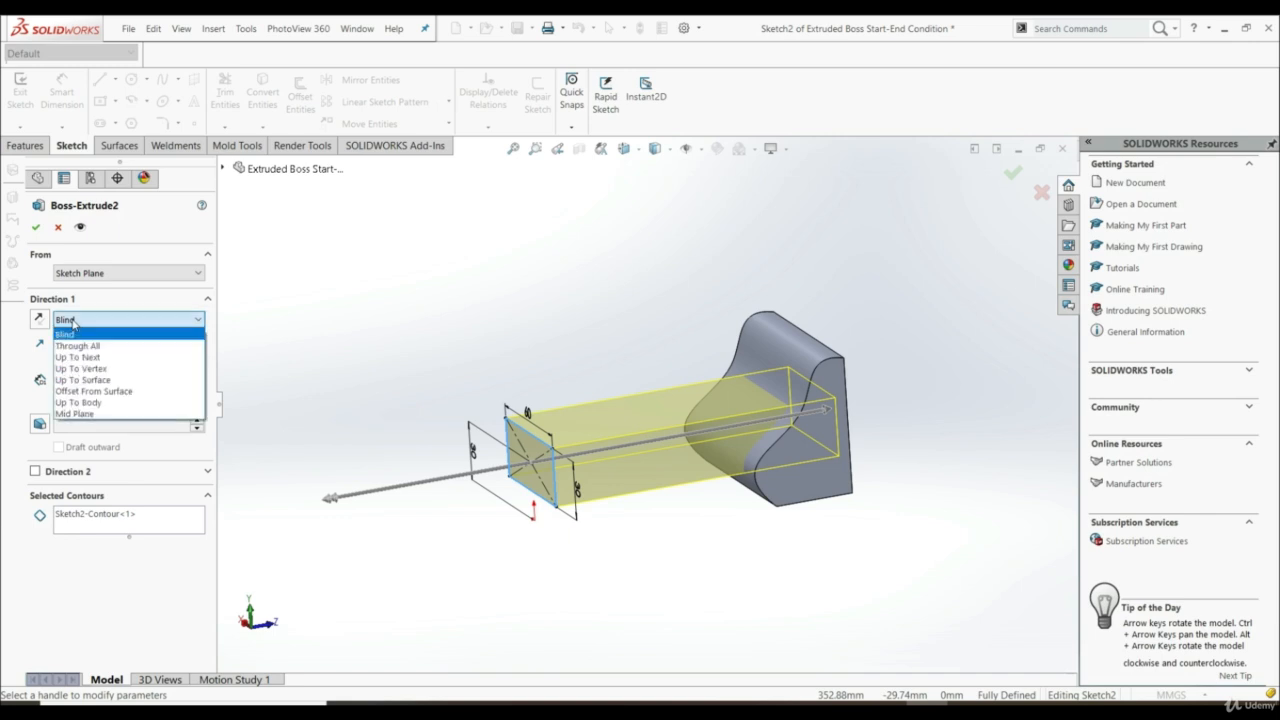
click(84, 346)
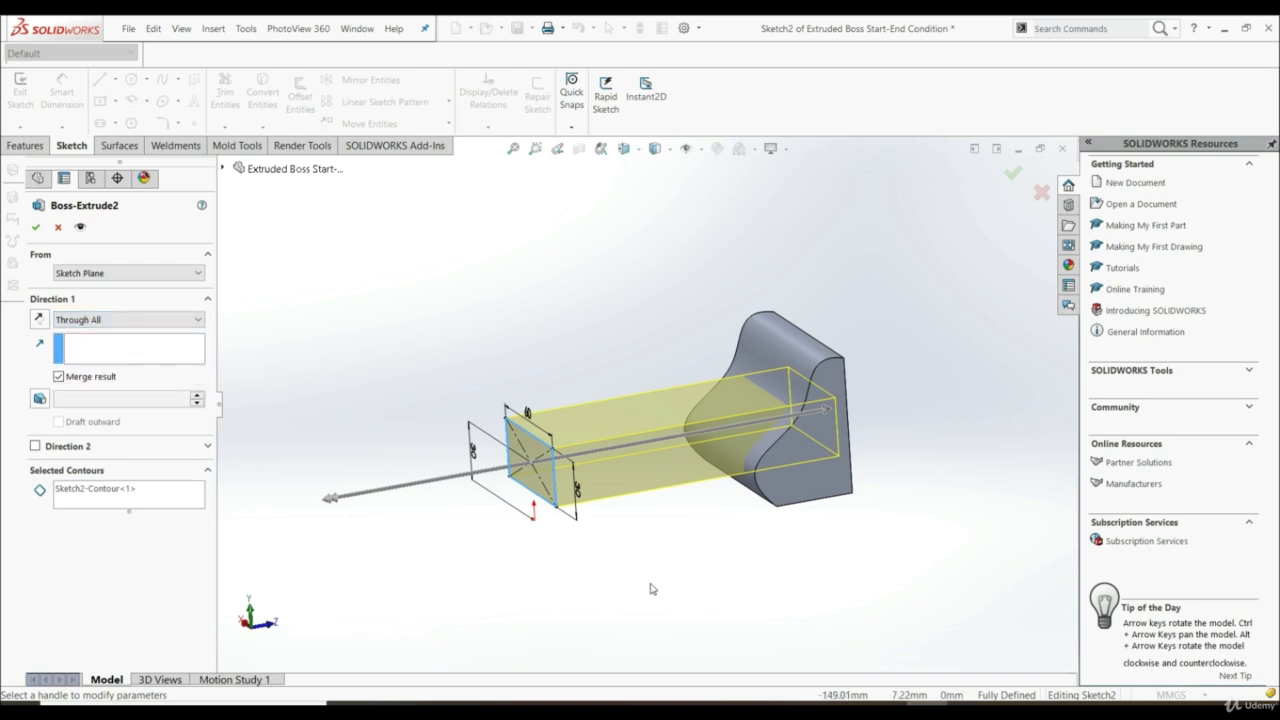
scroll(623, 465, down, 3)
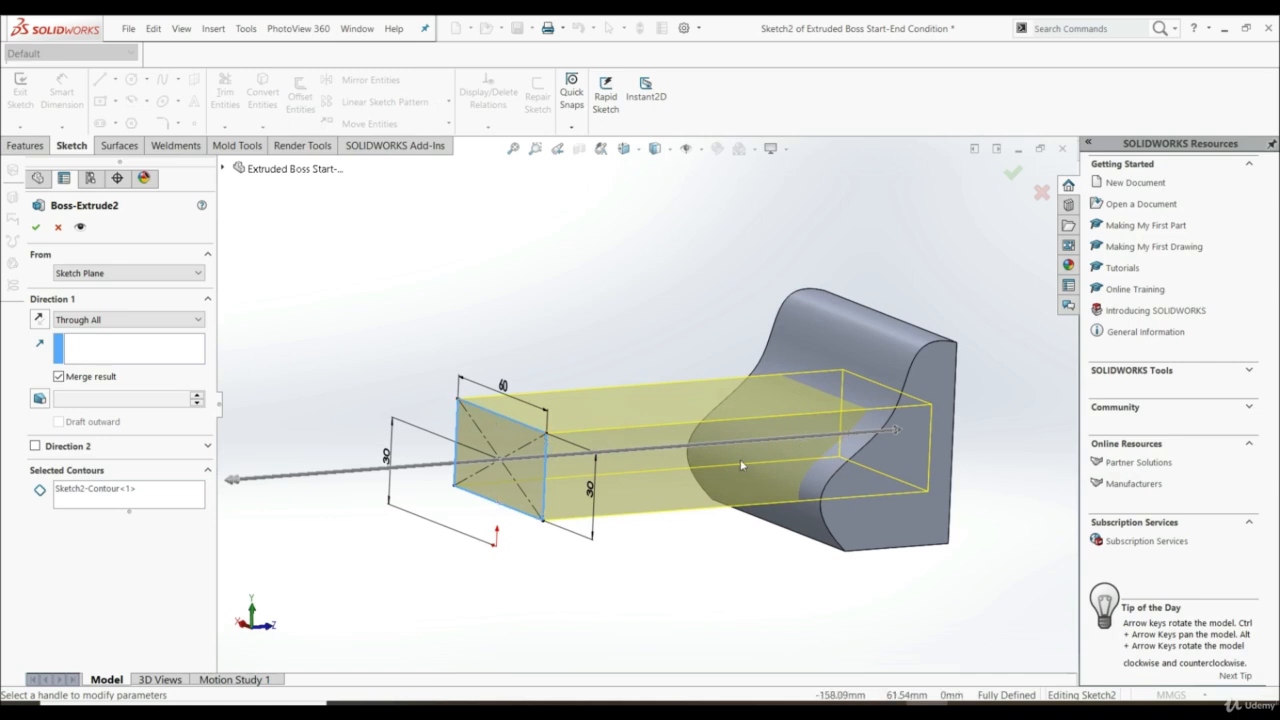
middle_drag(773, 446, 689, 449)
scroll(790, 408, up, 2)
scroll(788, 407, down, 2)
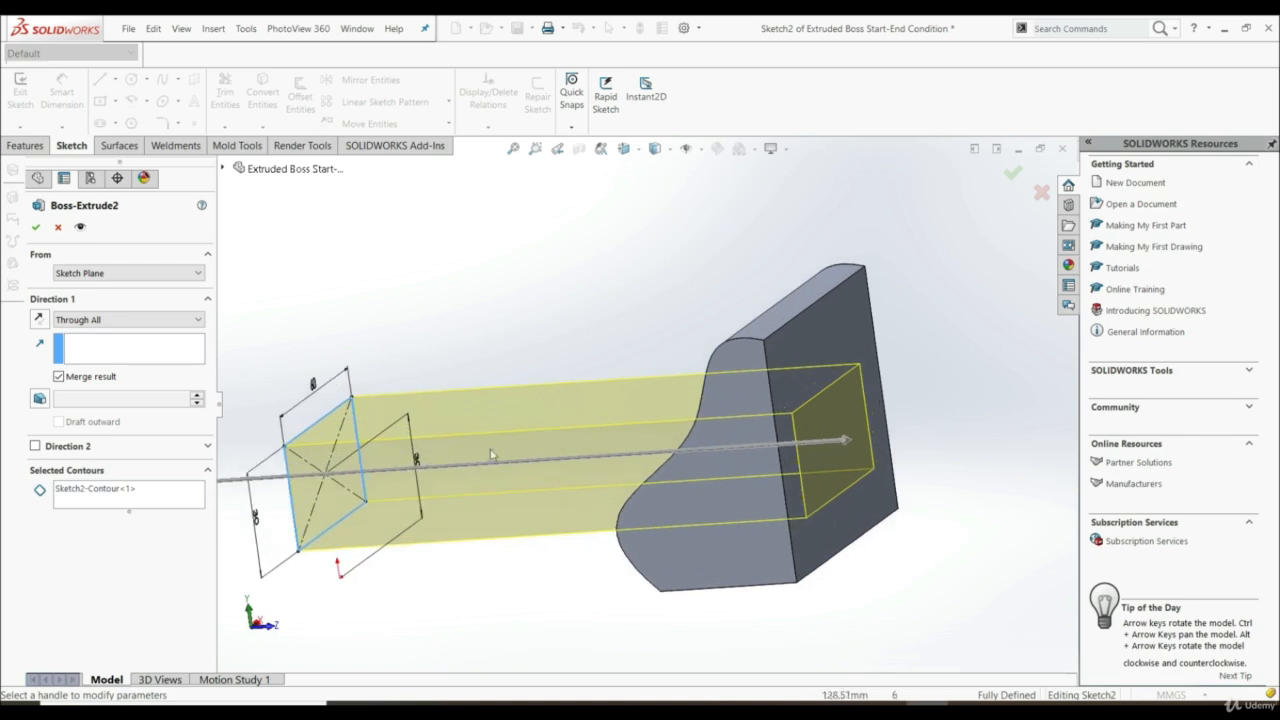
middle_drag(782, 403, 816, 418)
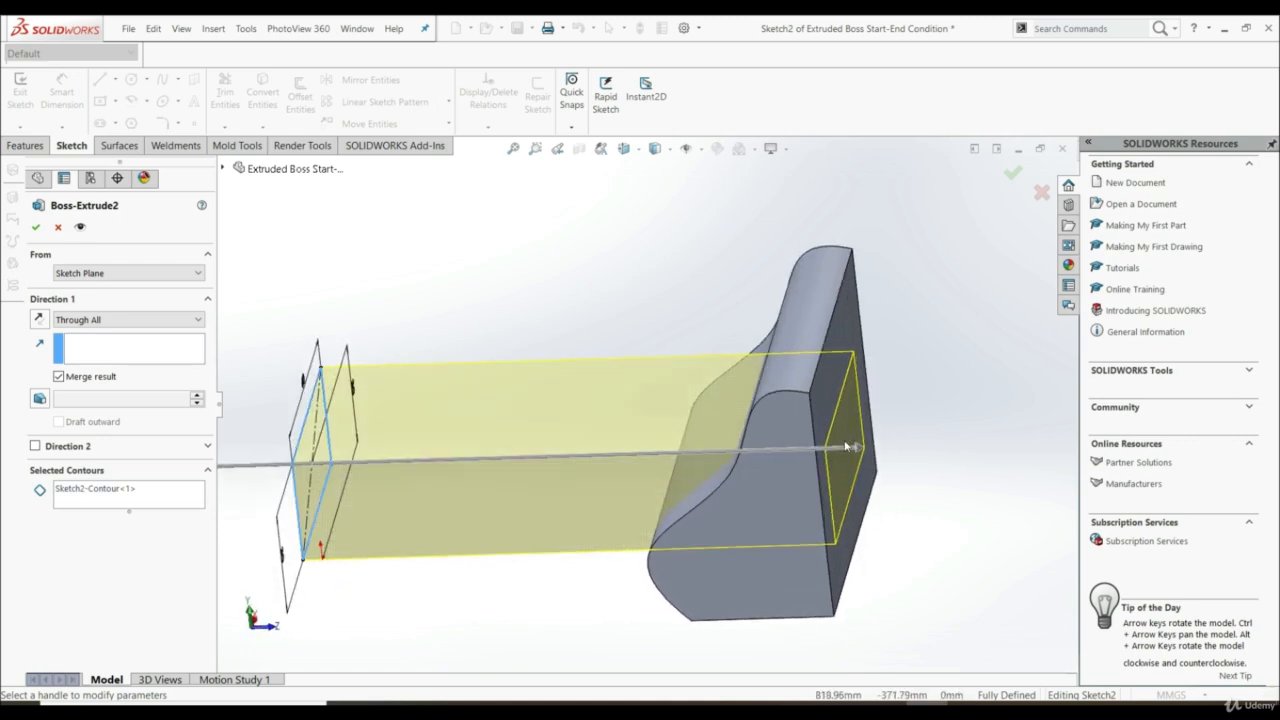
Change the Direction 1 end condition to Up To Next and inspect where the preview meets the curved face
click(127, 321)
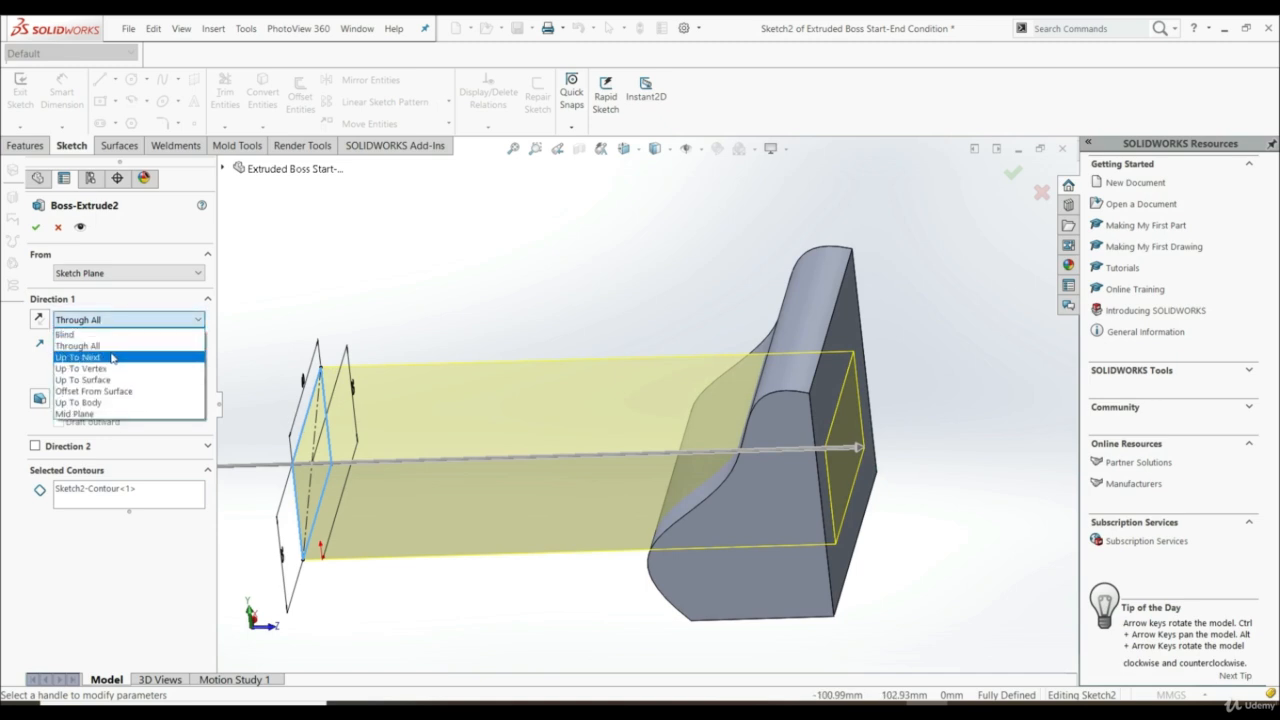
click(112, 357)
middle_drag(613, 542, 571, 515)
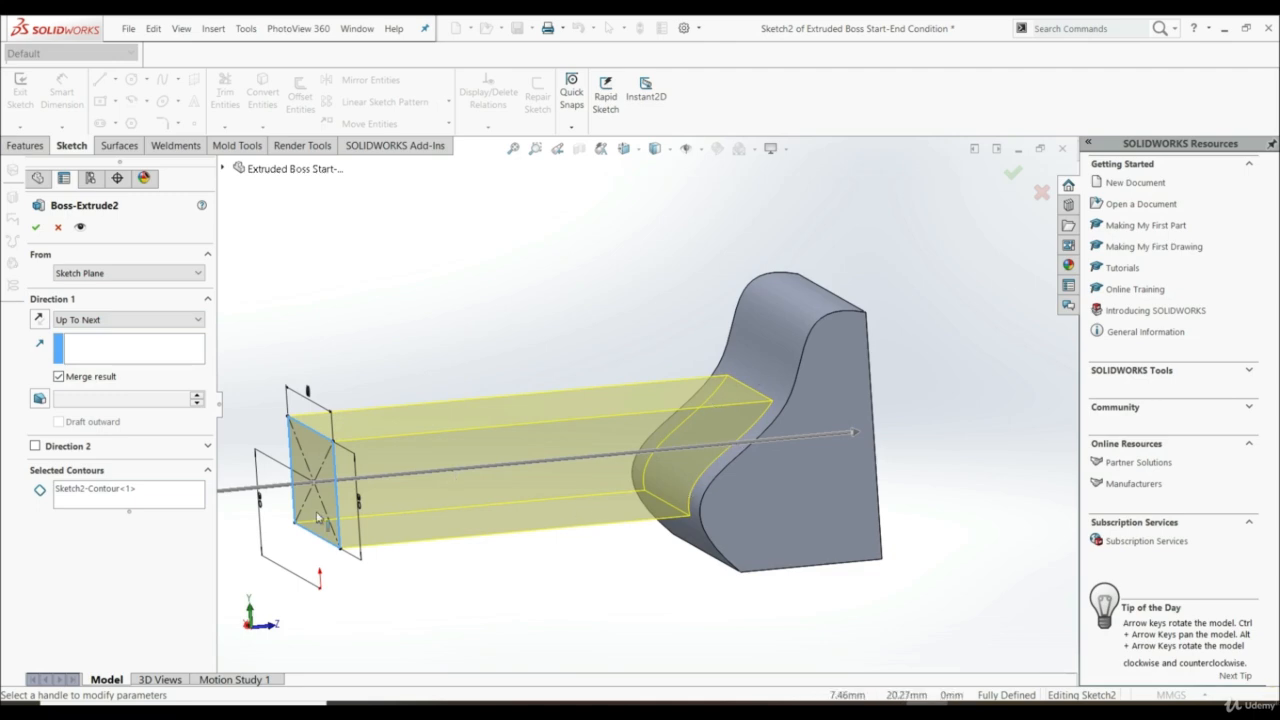
mouse_move(776, 486)
middle_down()
mouse_move(748, 470)
mouse_move(779, 494)
middle_up()
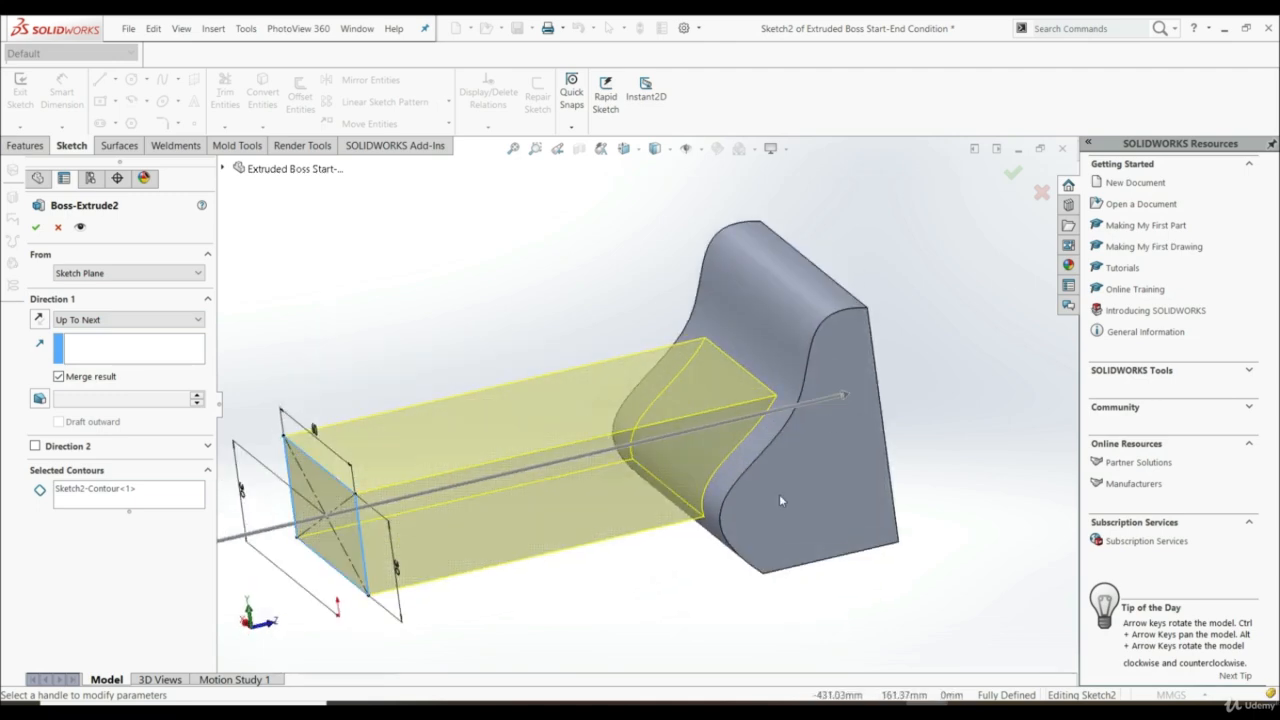
middle_drag(812, 430, 786, 332)
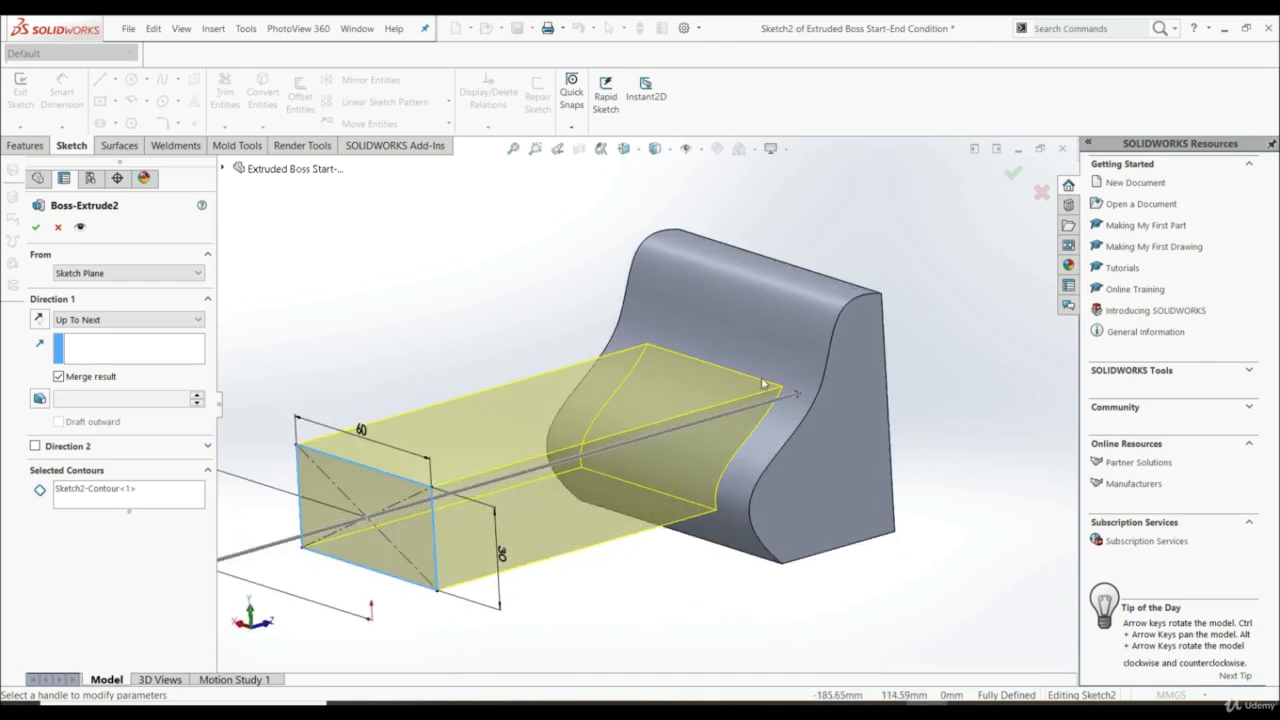
Change the Direction 1 end condition to Up To Vertex and pick the block's lower front corner as the end vertex
click(122, 320)
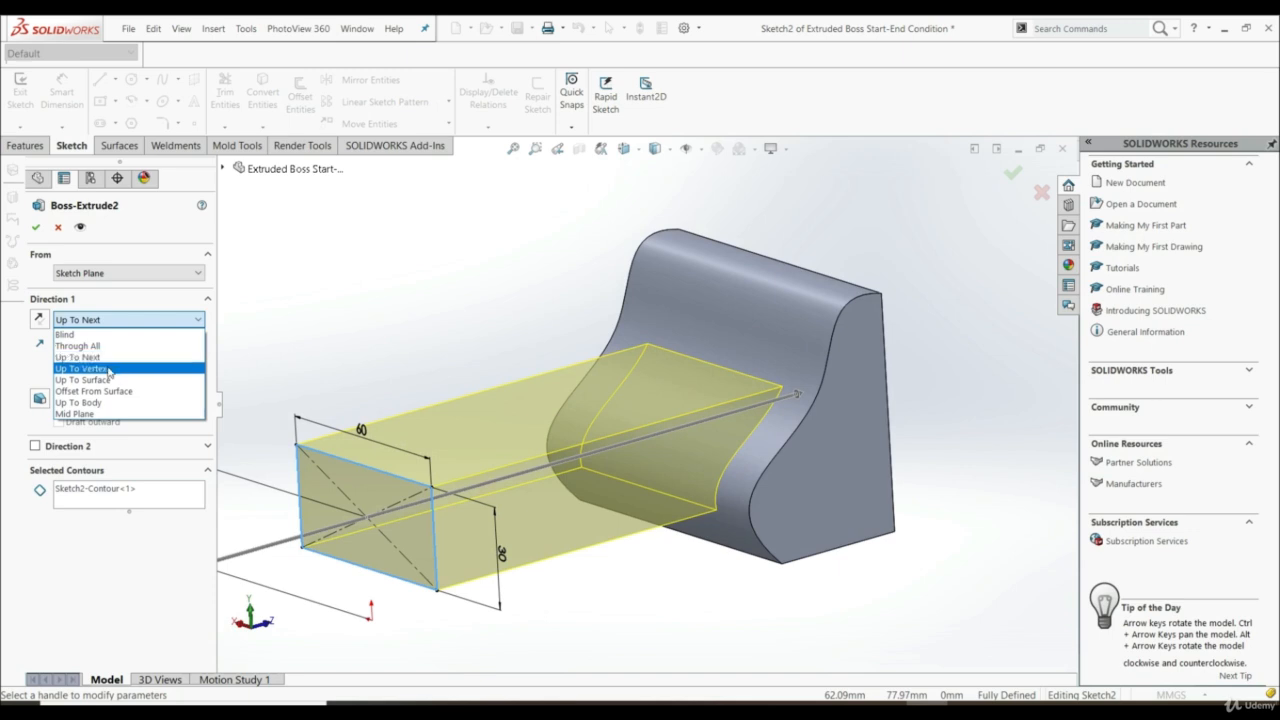
click(110, 368)
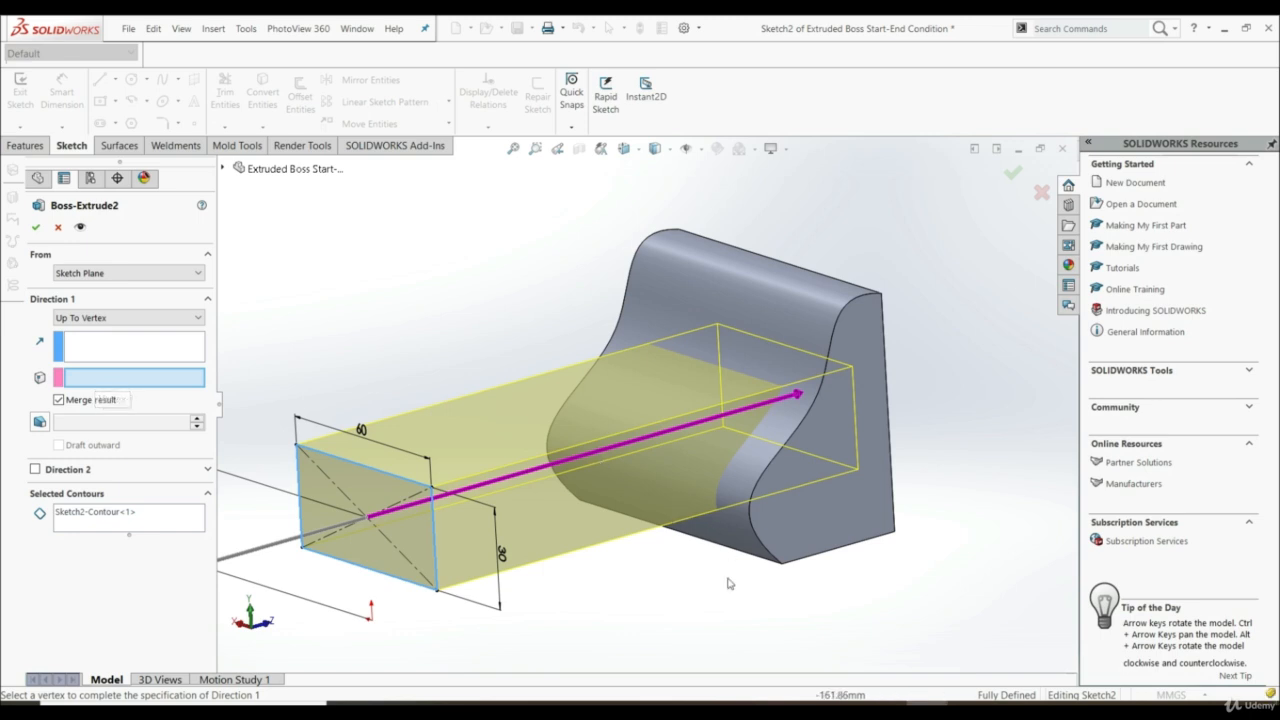
middle_drag(737, 562, 690, 543)
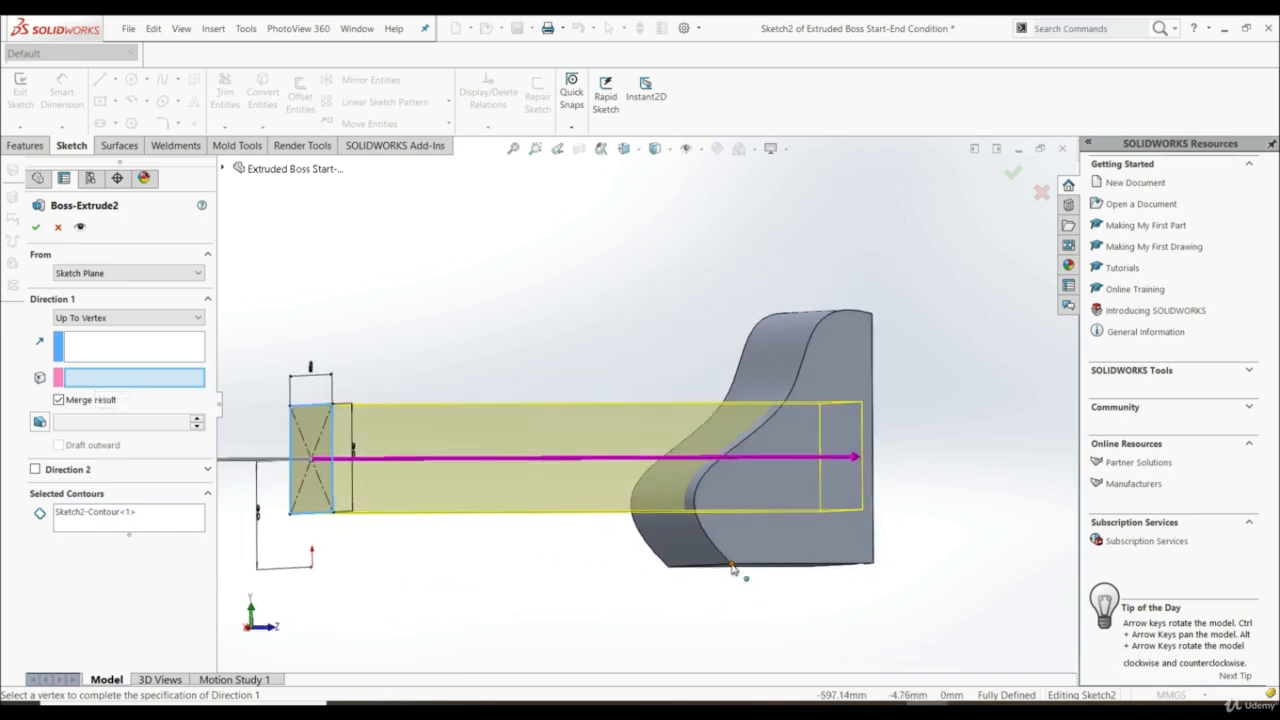
click(733, 565)
Retarget the extrusion to the block's lower back corner and to its upper back corner vertex
middle_drag(771, 591, 819, 579)
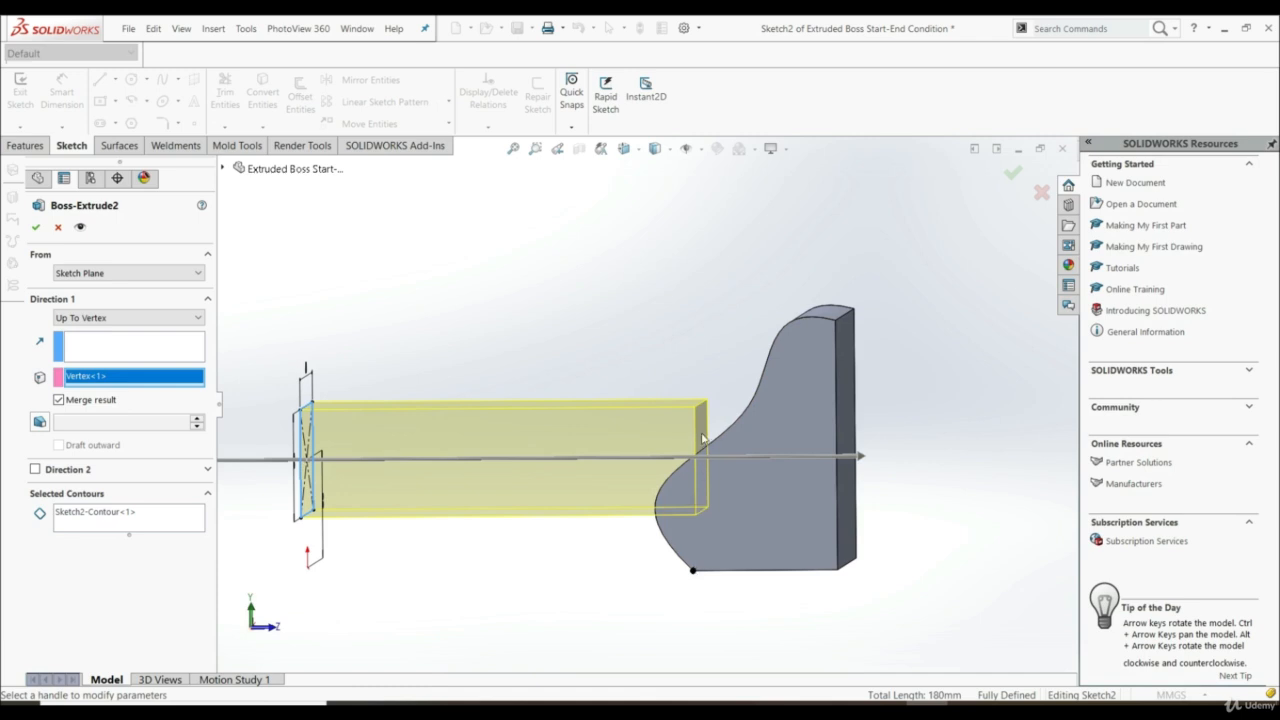
click(840, 571)
middle_drag(846, 572, 862, 591)
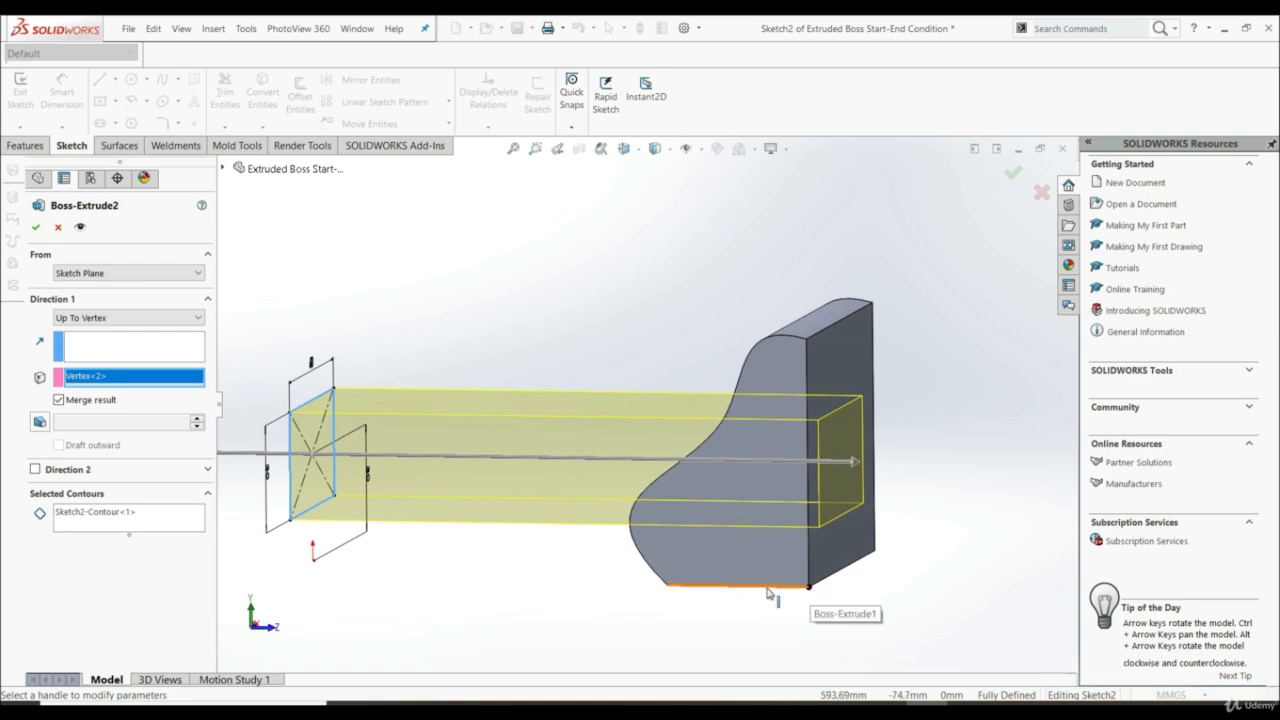
click(806, 339)
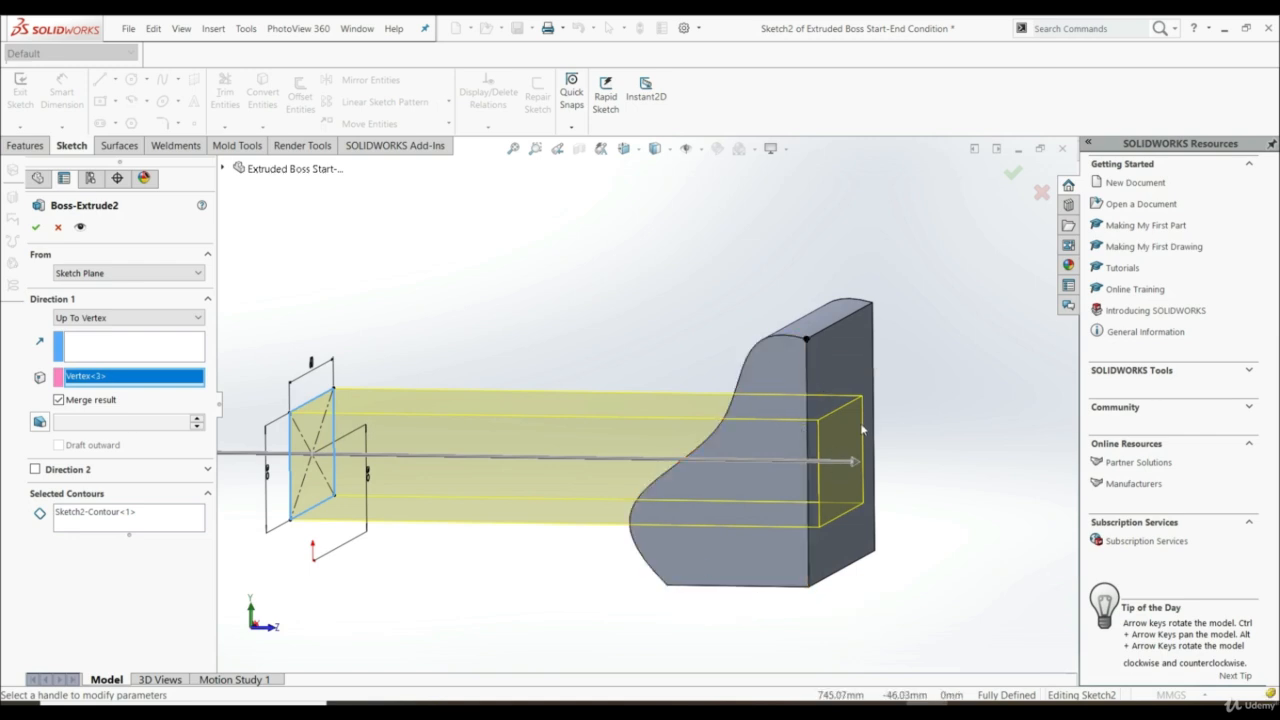
Change the Direction 1 end condition to Up To Surface and try the block's curved front face, followed by its flat back face
click(130, 318)
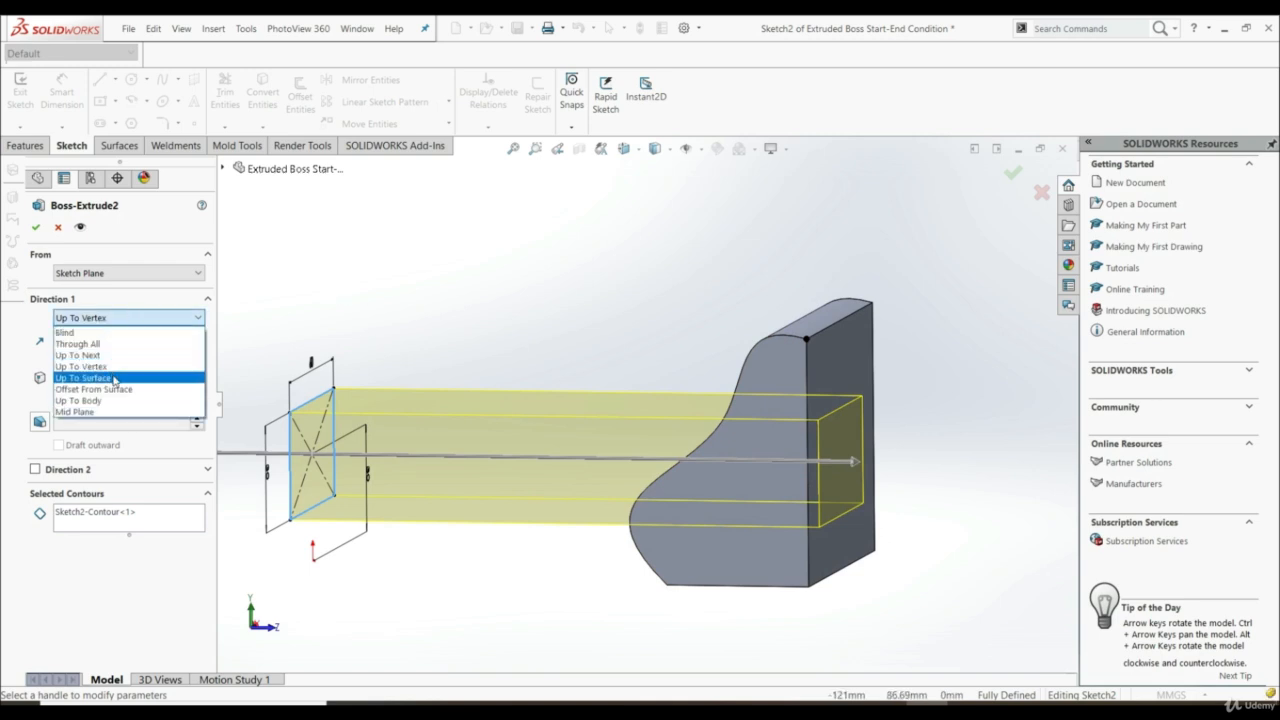
click(114, 380)
middle_drag(640, 450, 740, 450)
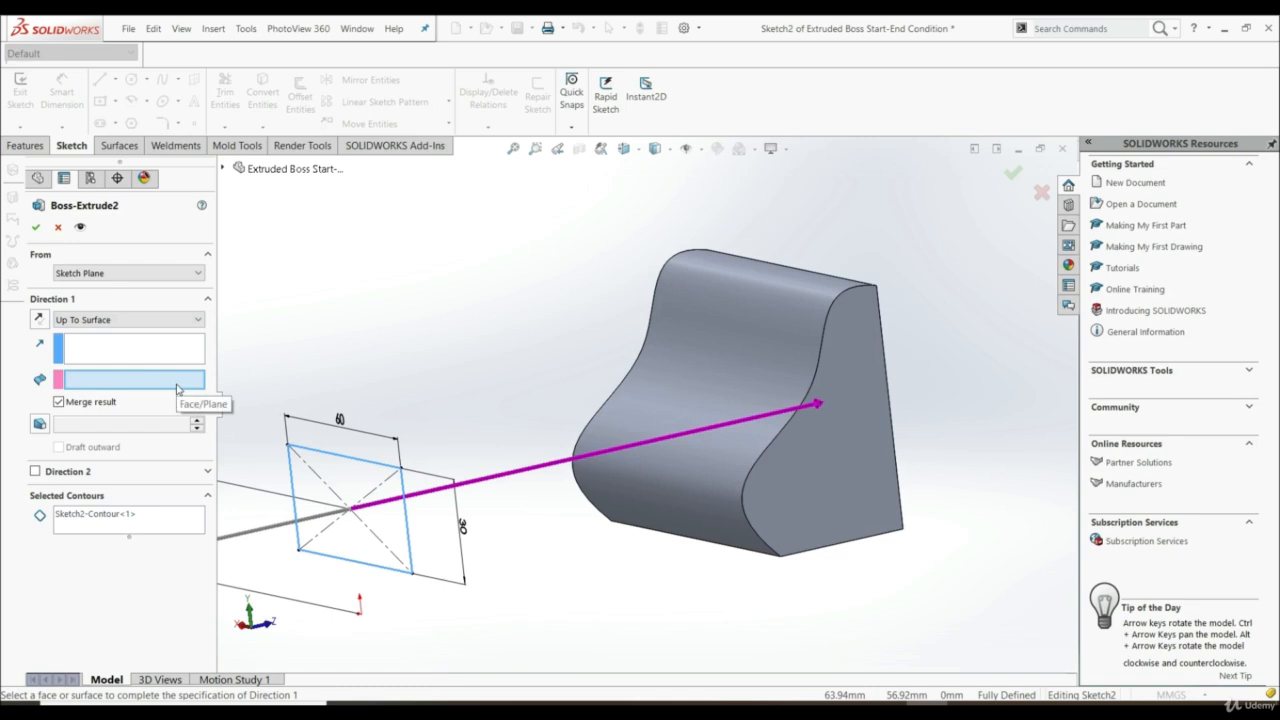
click(690, 388)
middle_drag(764, 475, 738, 486)
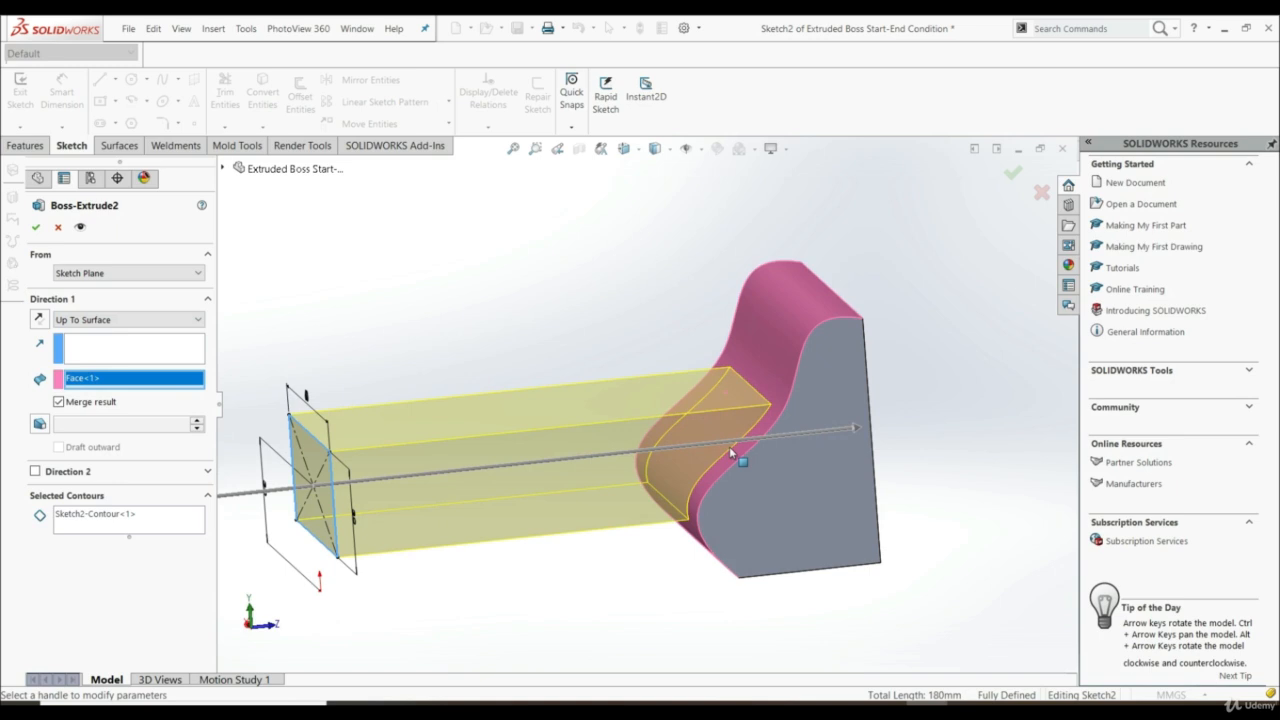
middle_drag(729, 446, 810, 410)
click(836, 422)
Change the Direction 1 end condition to Offset From Surface with a 10 mm offset from the block's back face and inspect the preview
click(128, 319)
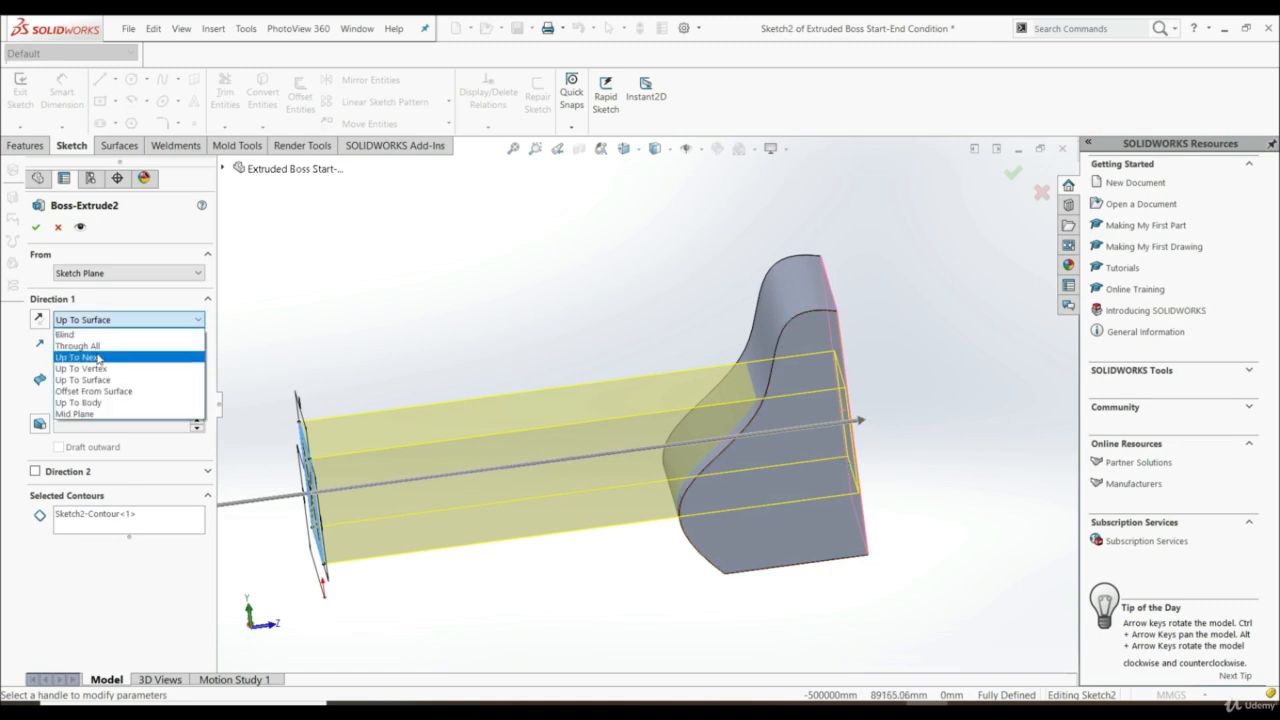
click(103, 392)
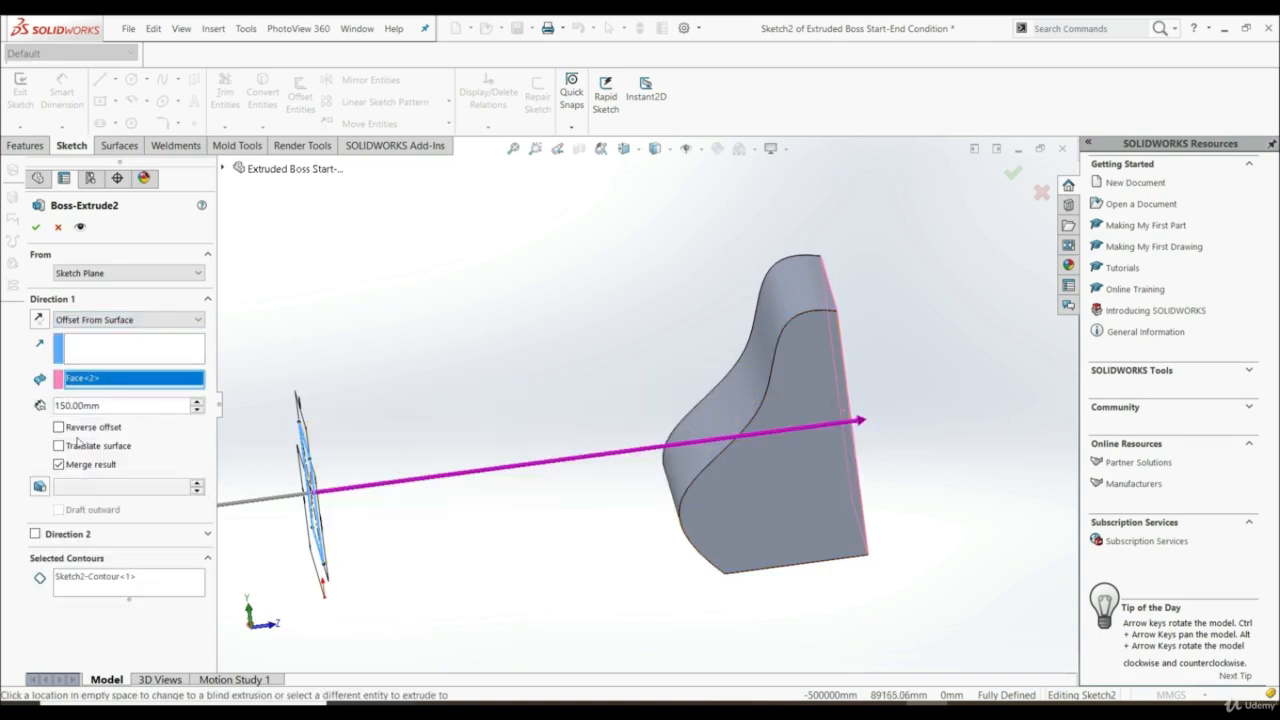
mouse_move(710, 450)
middle_down()
mouse_move(677, 430)
mouse_move(782, 415)
mouse_move(788, 397)
middle_up()
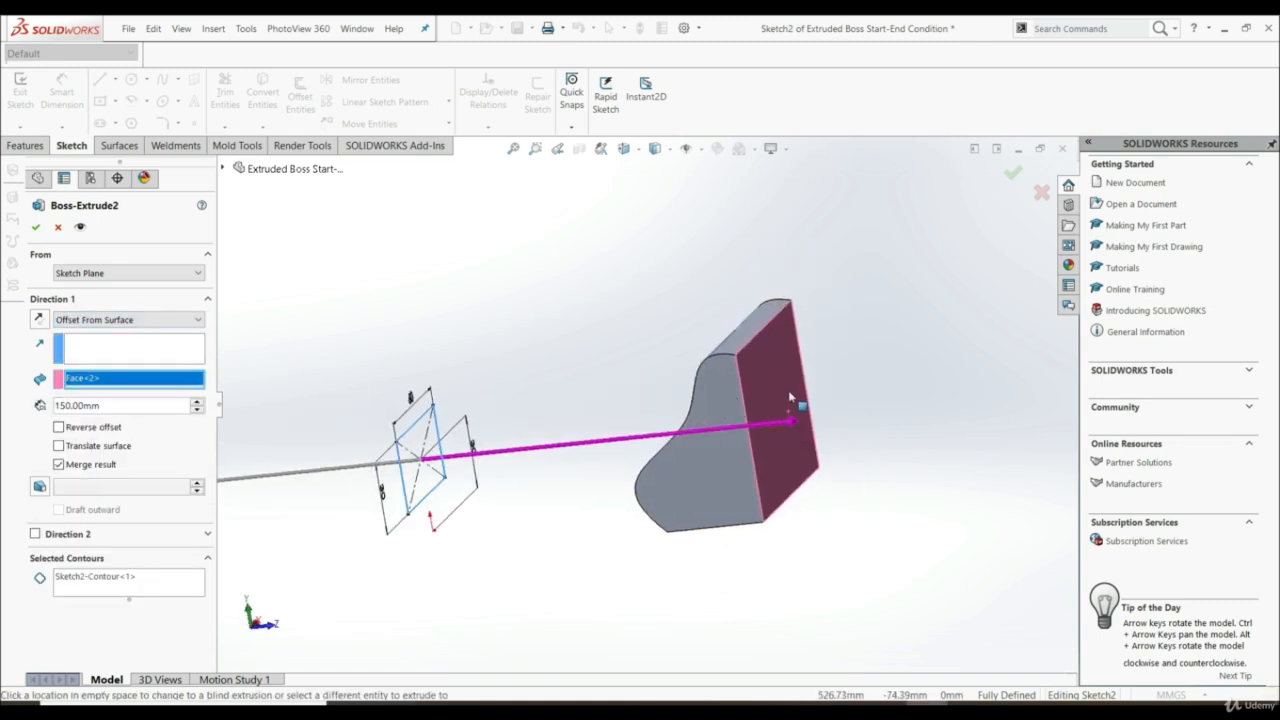
double_click(105, 407)
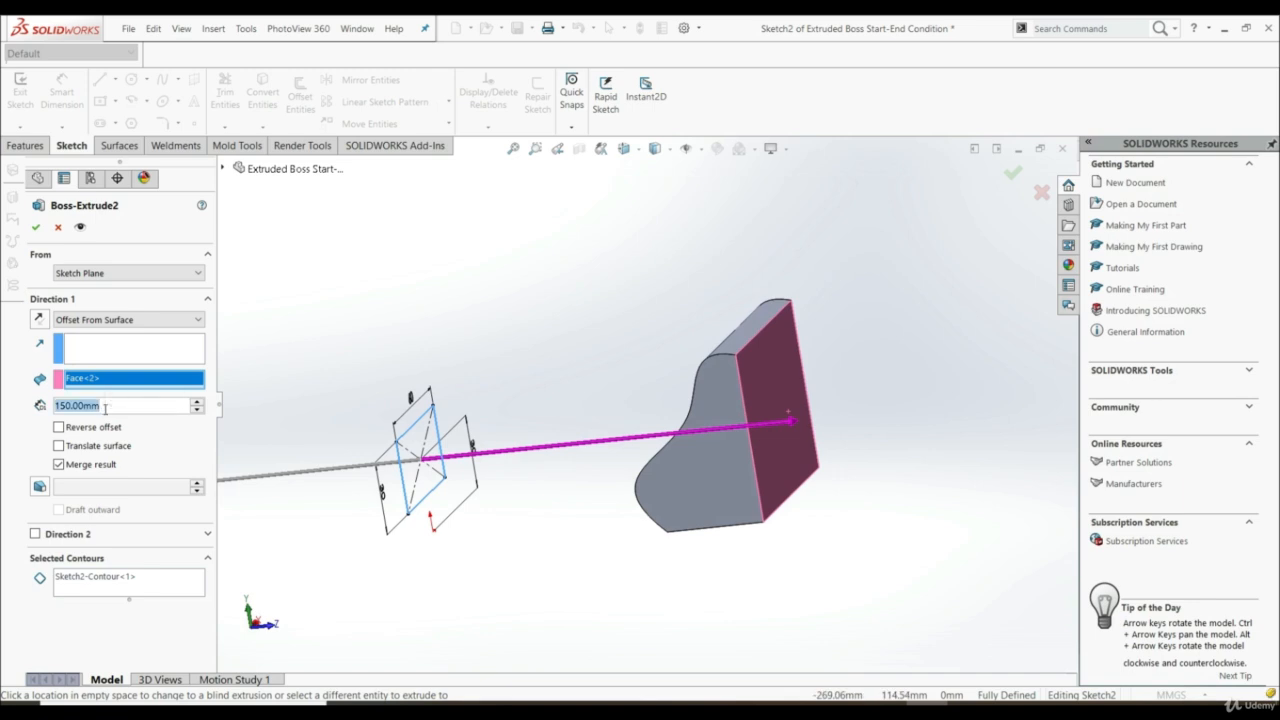
text(10)
key(Return)
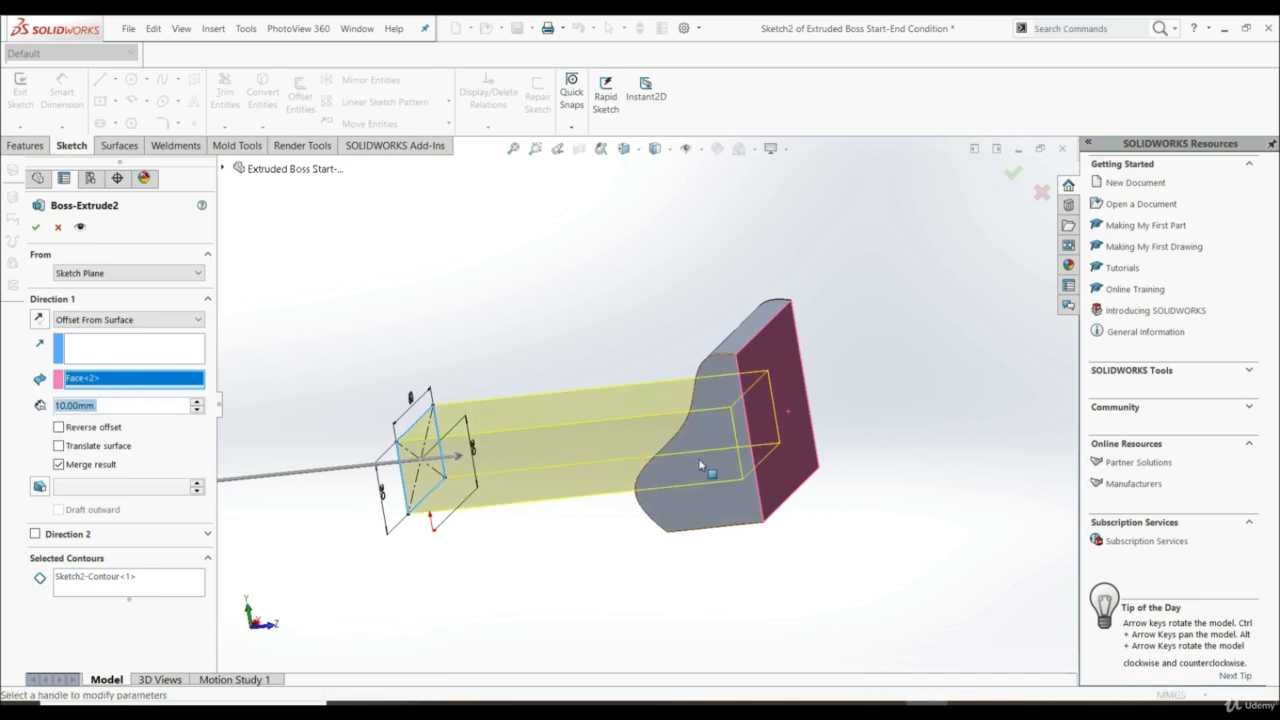
middle_drag(700, 465, 663, 451)
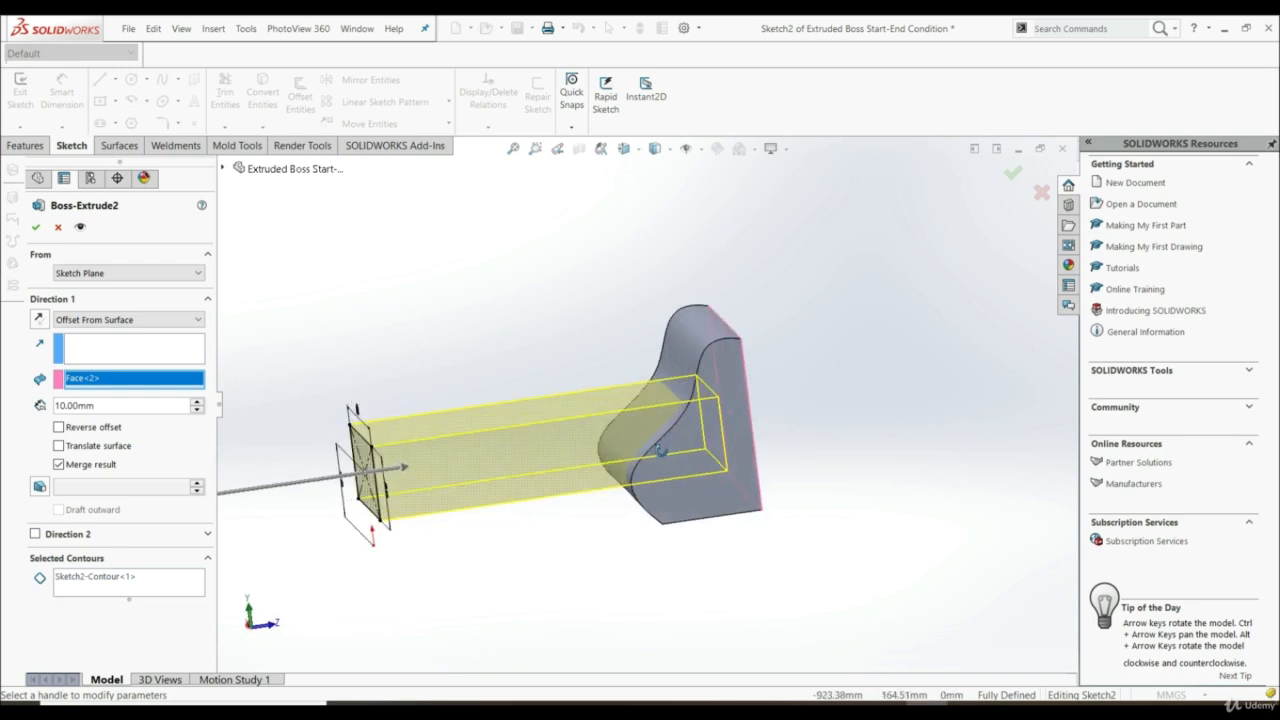
scroll(754, 416, down, 3)
middle_drag(754, 416, 708, 422)
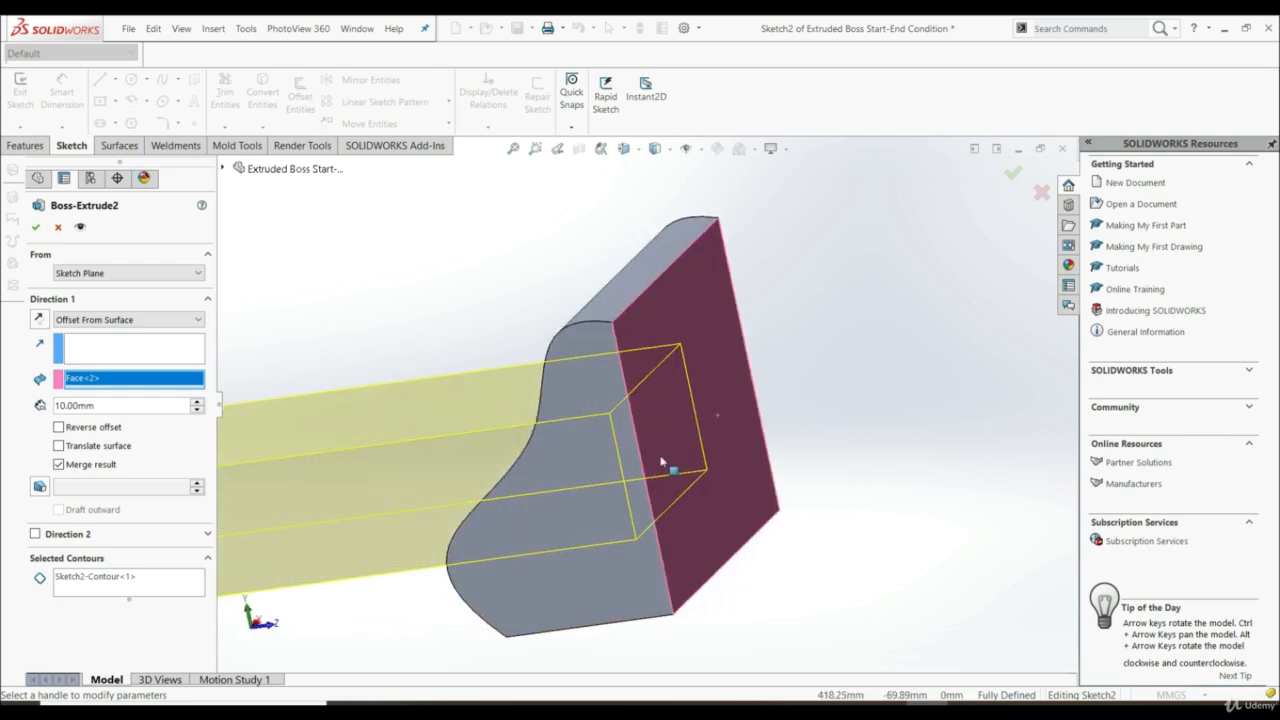
middle_drag(583, 466, 450, 420)
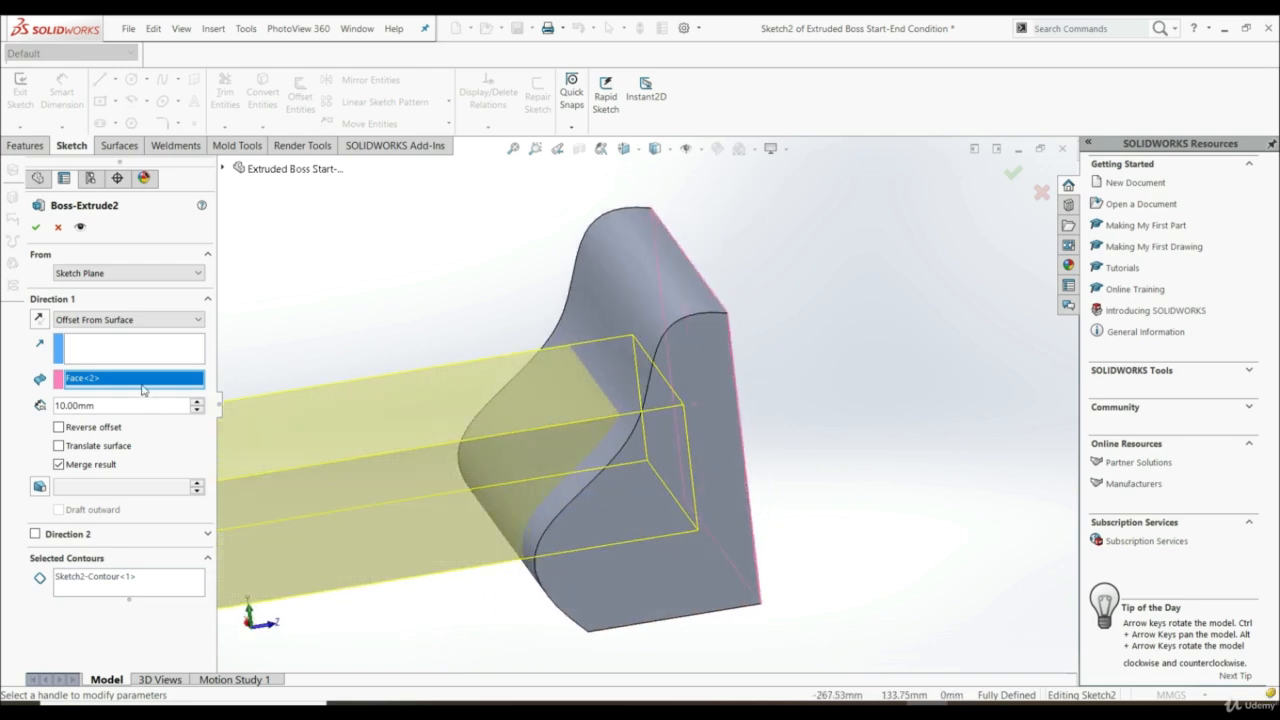
Offset the extrusion from the block's curved front face instead, accept the feature and inspect the gap between the bodies
click(606, 316)
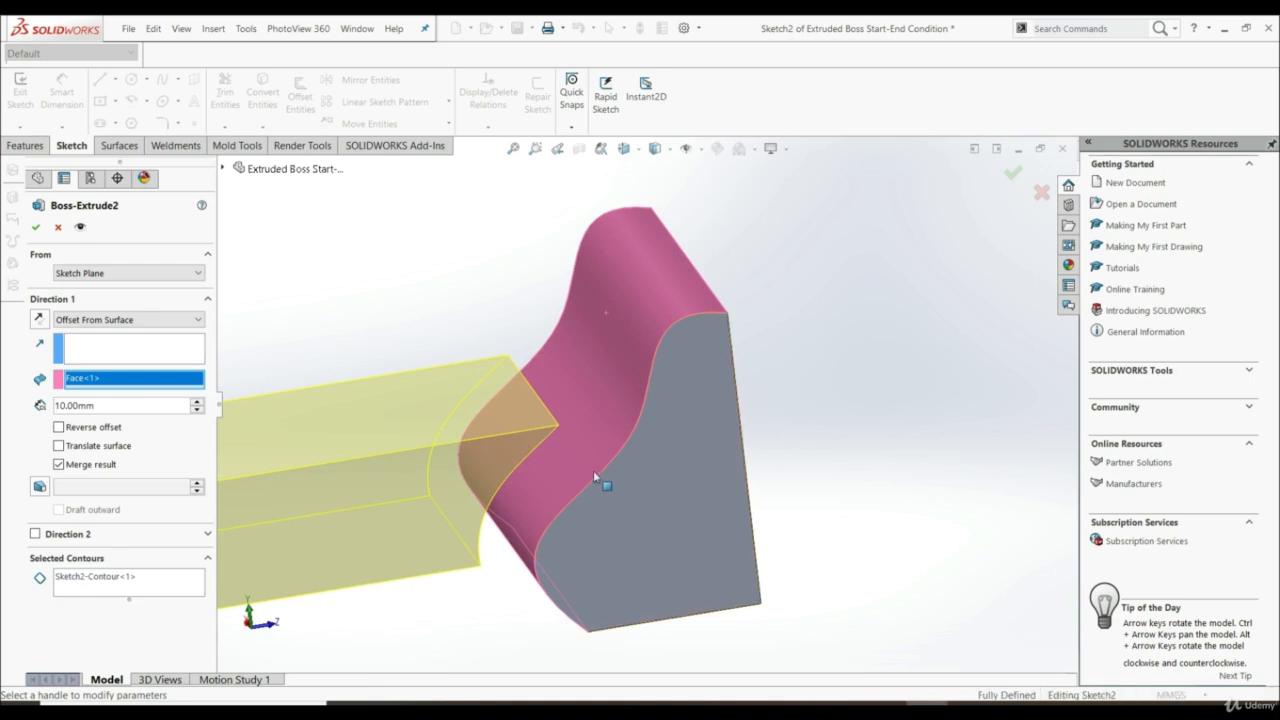
middle_drag(593, 476, 506, 443)
scroll(514, 459, up, 3)
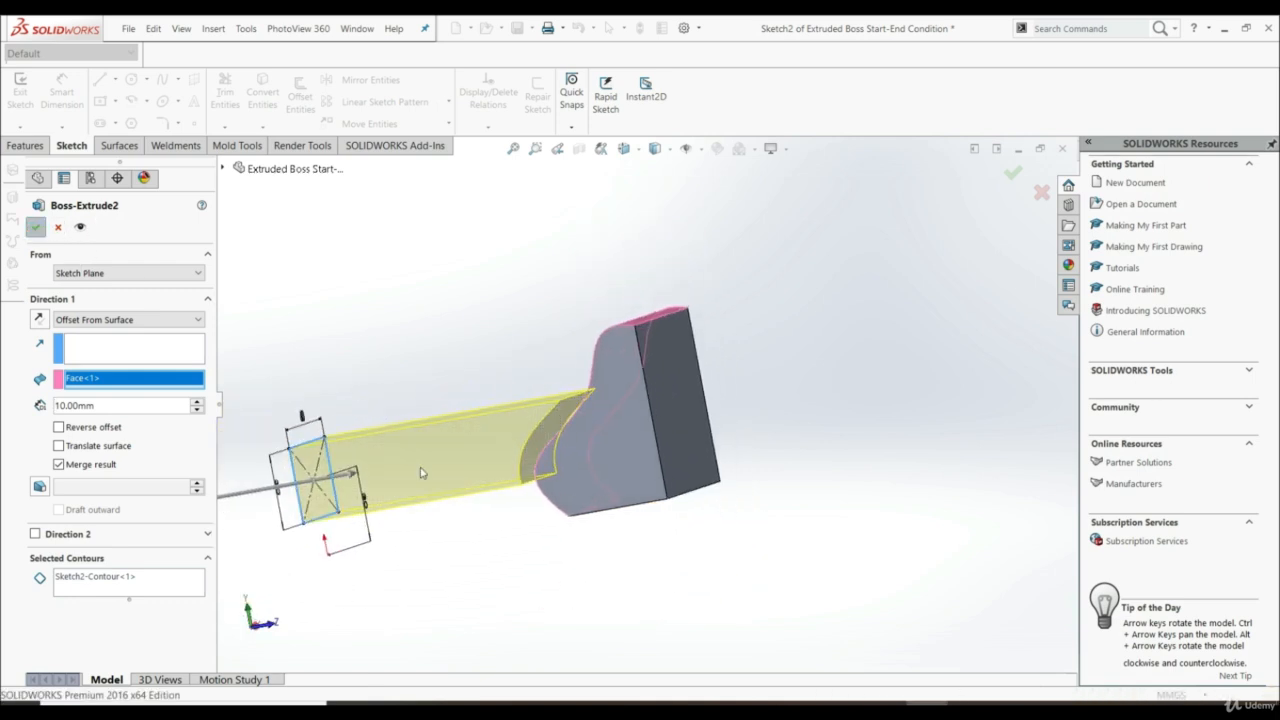
middle_drag(478, 574, 527, 519)
scroll(560, 400, down, 2)
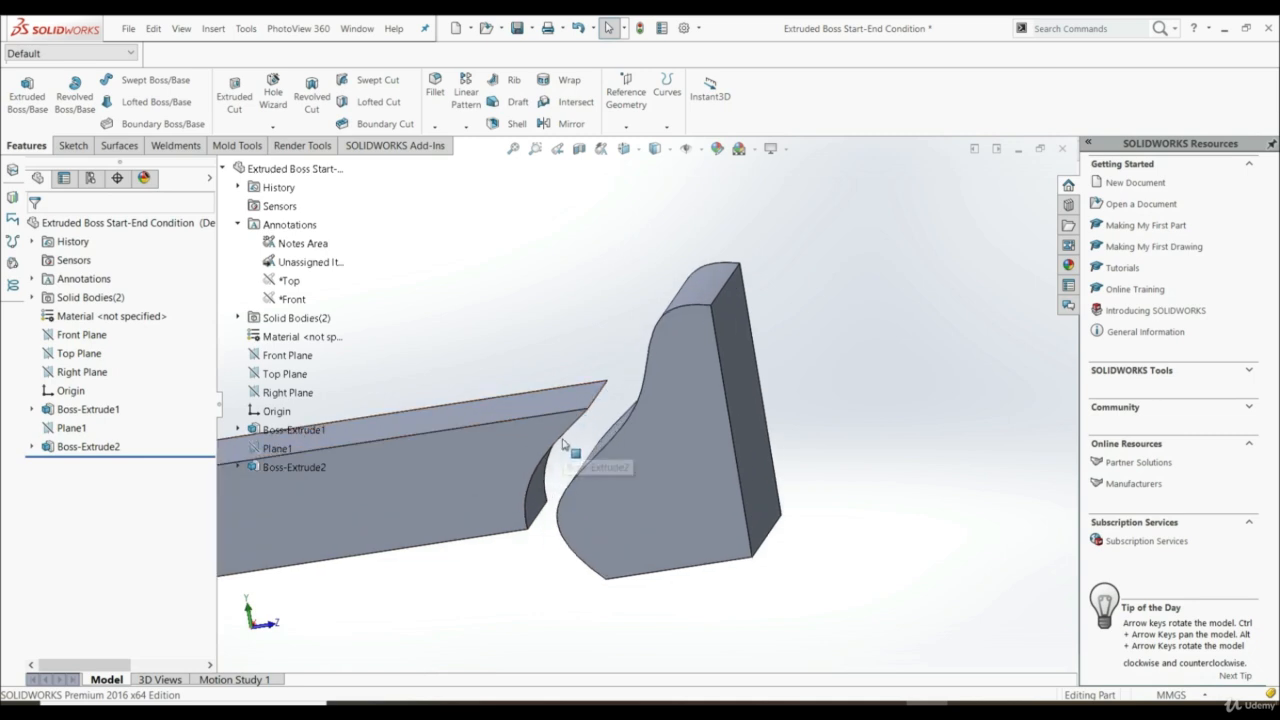
middle_drag(563, 444, 580, 440)
middle_drag(562, 425, 652, 427)
middle_drag(603, 500, 553, 430)
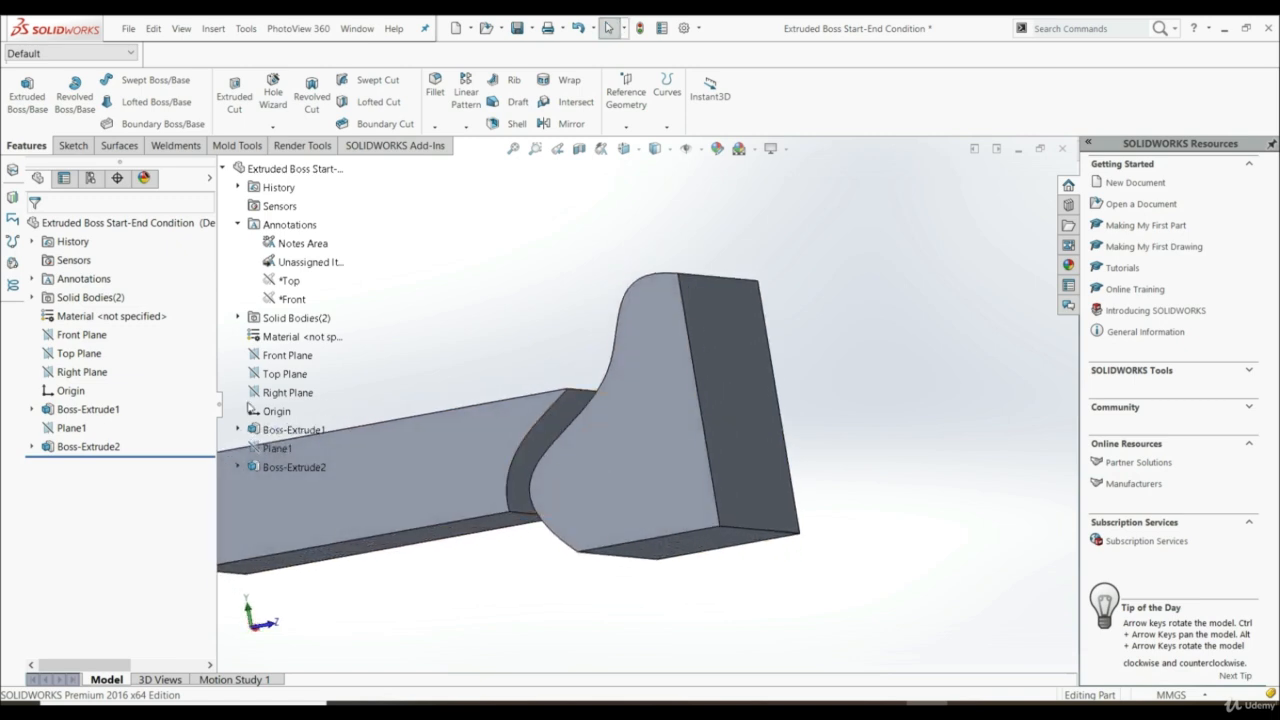
Edit the bar's extrusion, change its Direction 1 end condition to Up To Body and select the curved block as the target
click(50, 448)
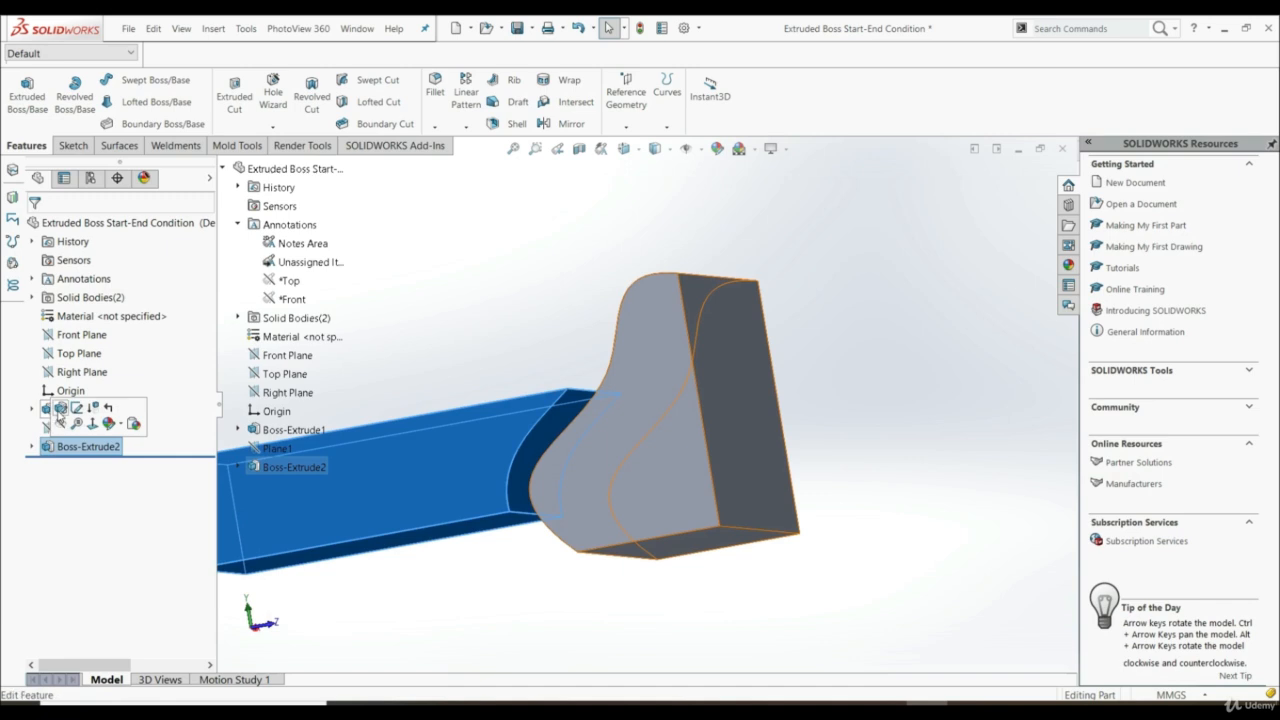
click(50, 411)
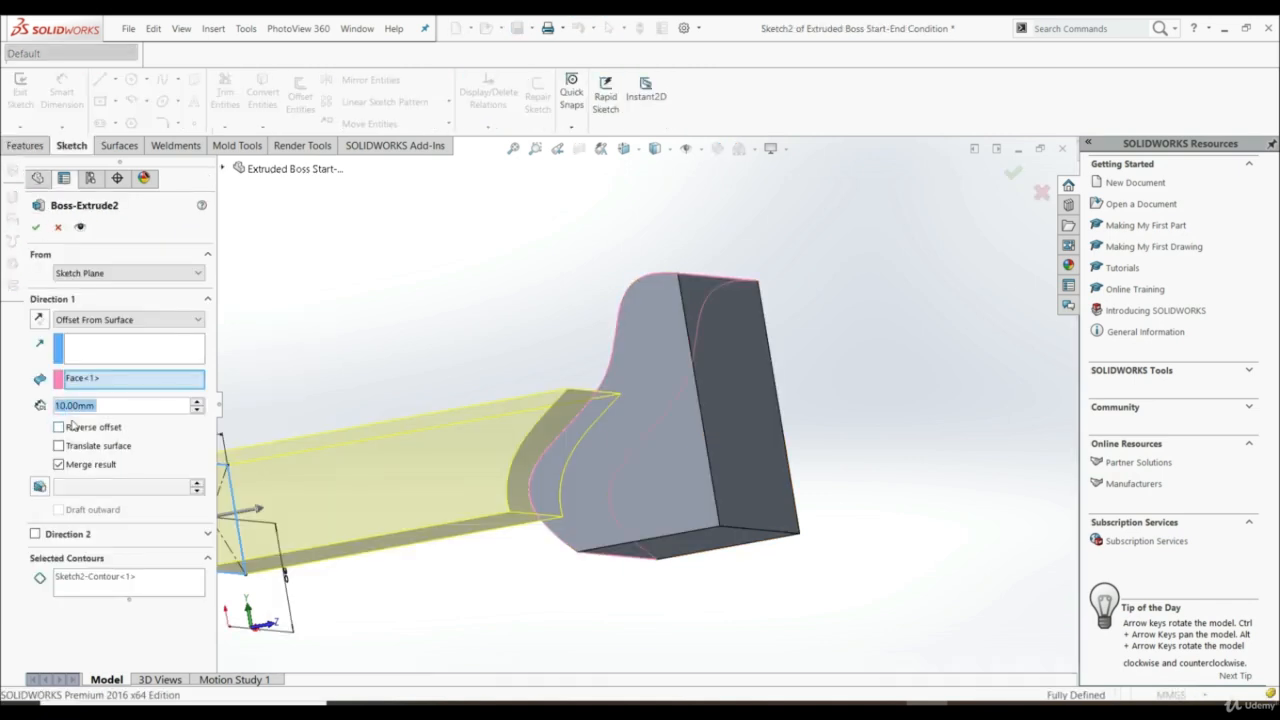
click(135, 320)
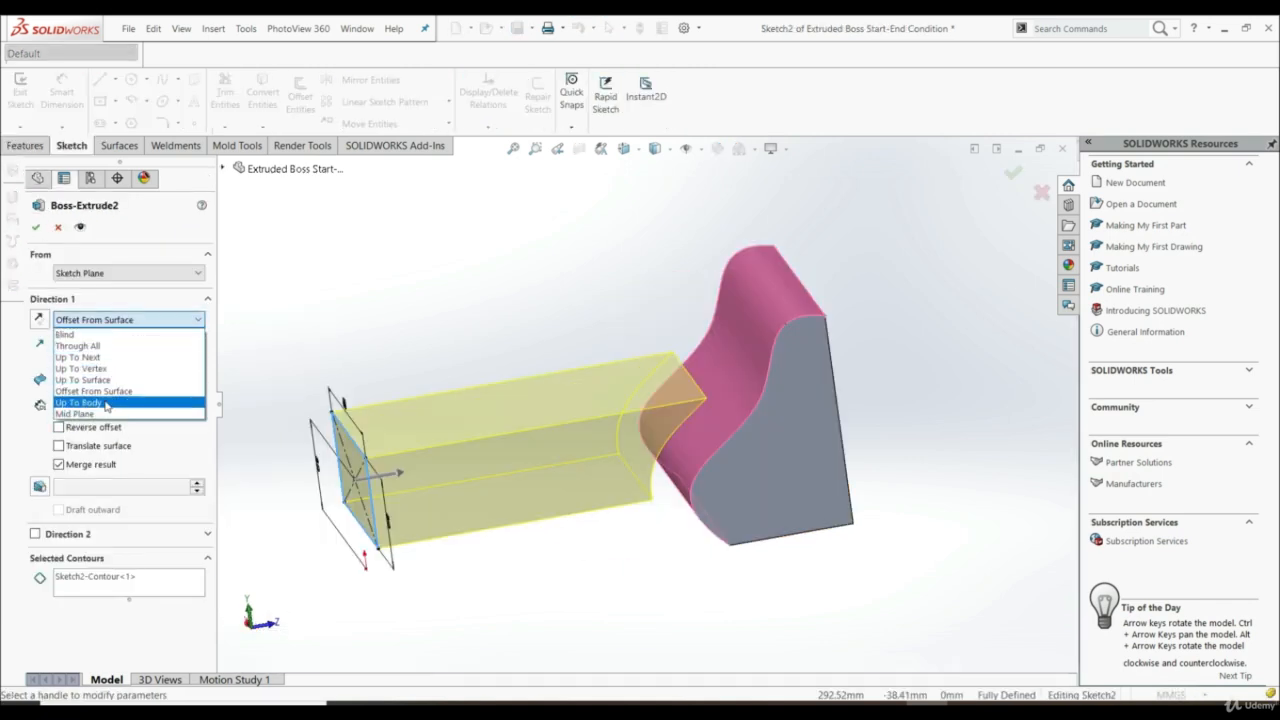
click(100, 401)
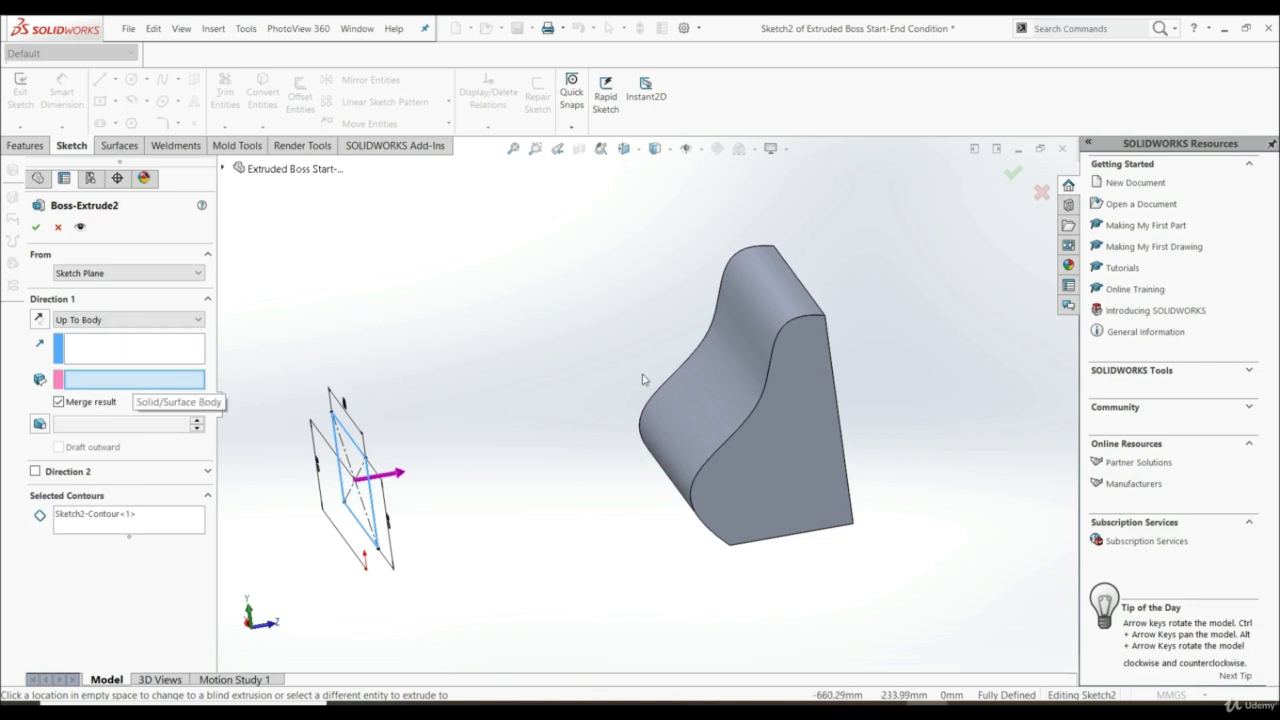
click(740, 400)
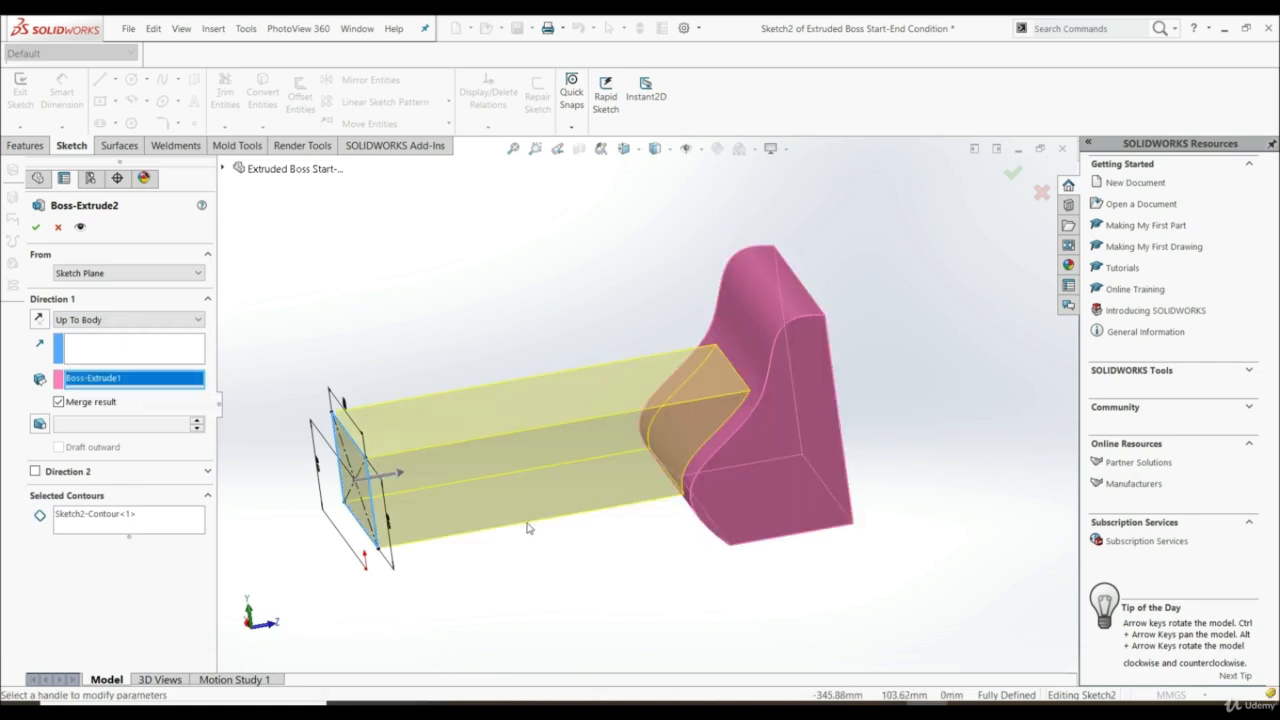
middle_drag(491, 566, 656, 405)
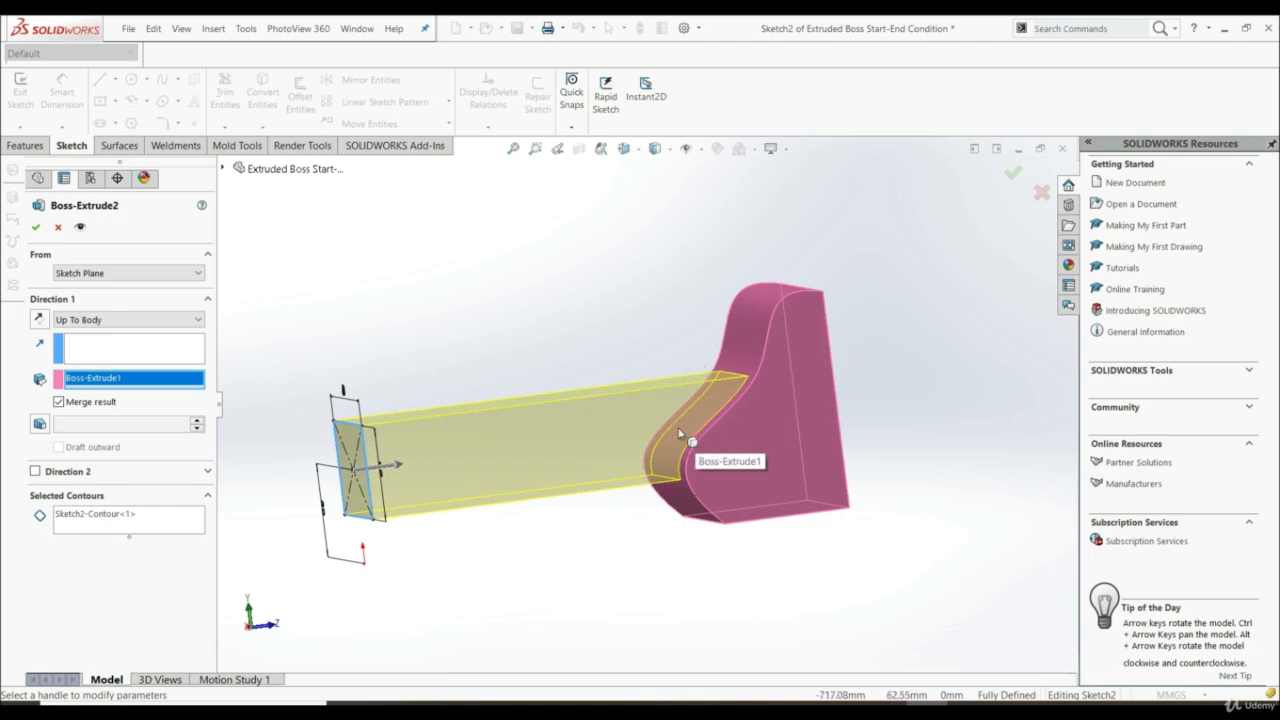
Change the Direction 1 end condition to Mid Plane with a 40 mm depth and inspect the preview on both sides of the sketch
click(120, 319)
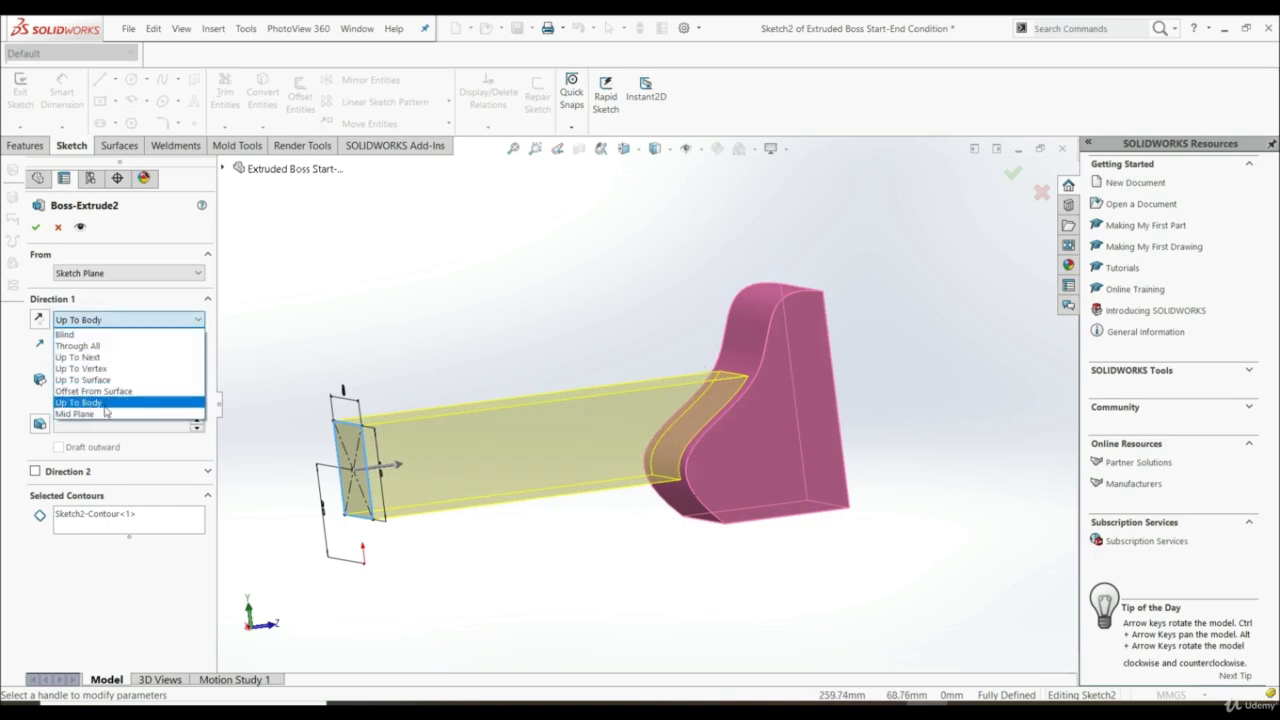
click(101, 414)
middle_drag(453, 402, 530, 492)
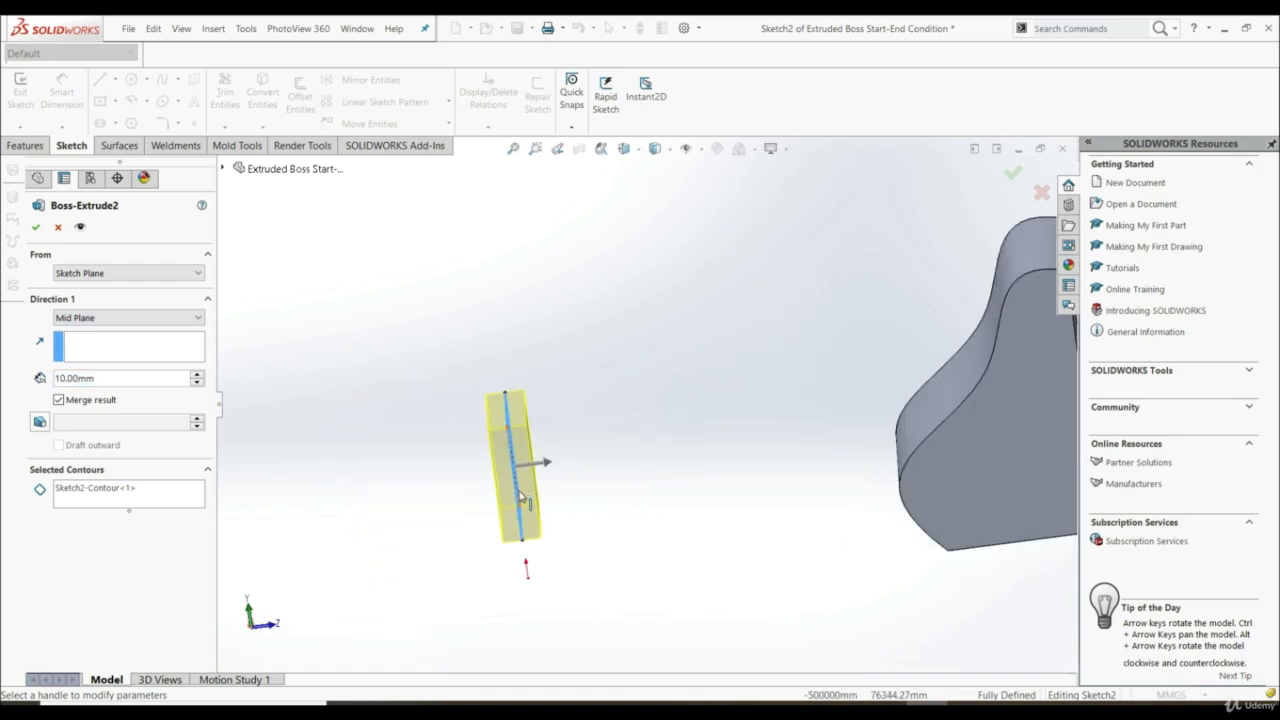
click(198, 374)
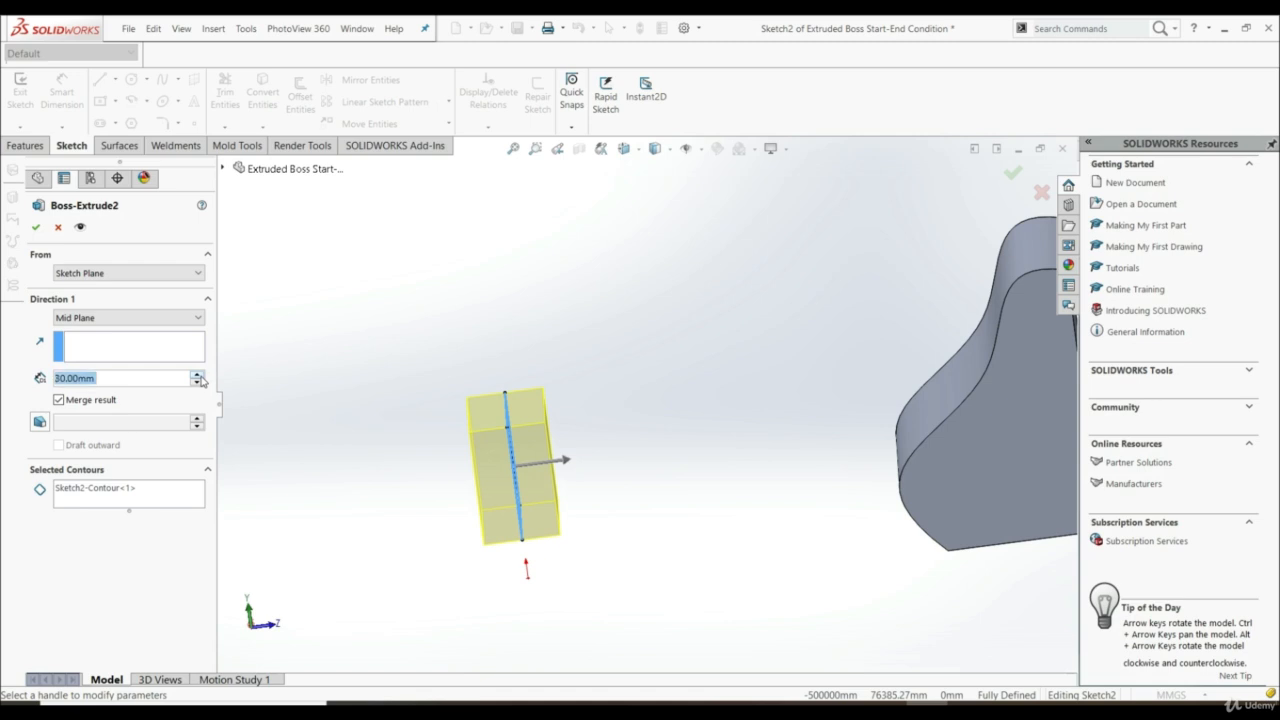
click(198, 375)
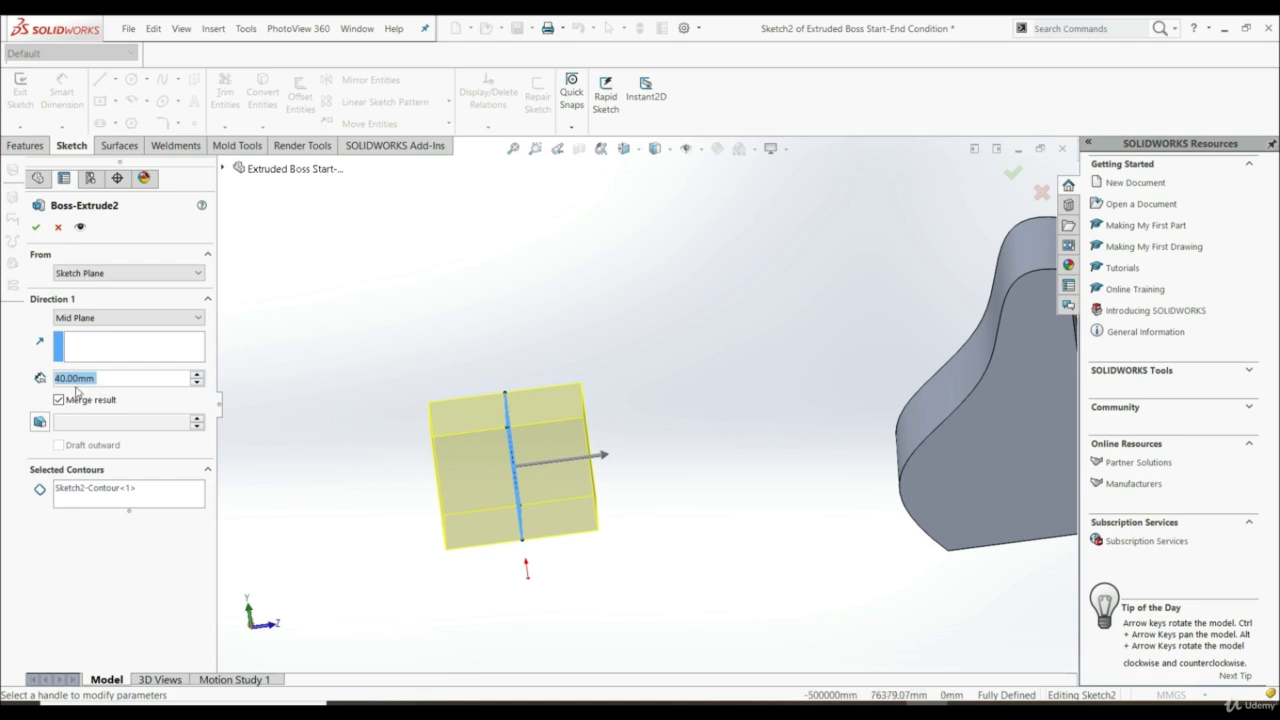
scroll(550, 430, down, 1)
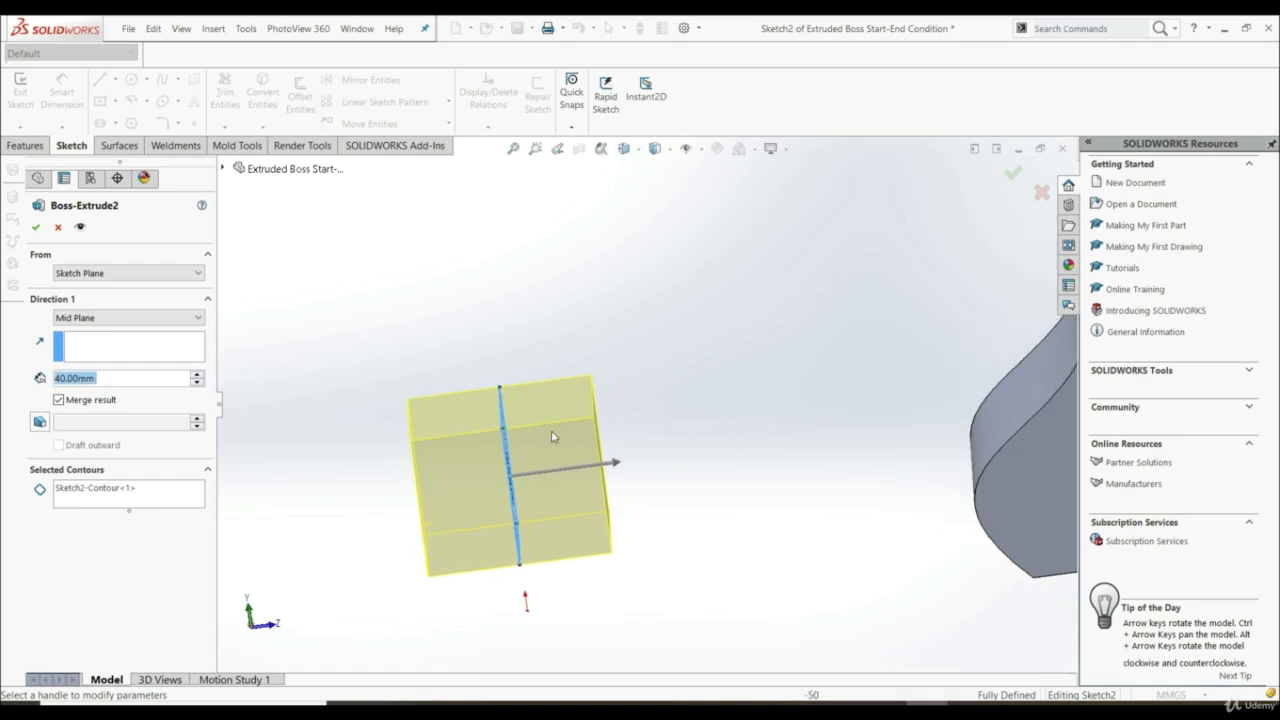
mouse_move(554, 437)
middle_down()
mouse_move(577, 426)
mouse_move(560, 432)
middle_up()
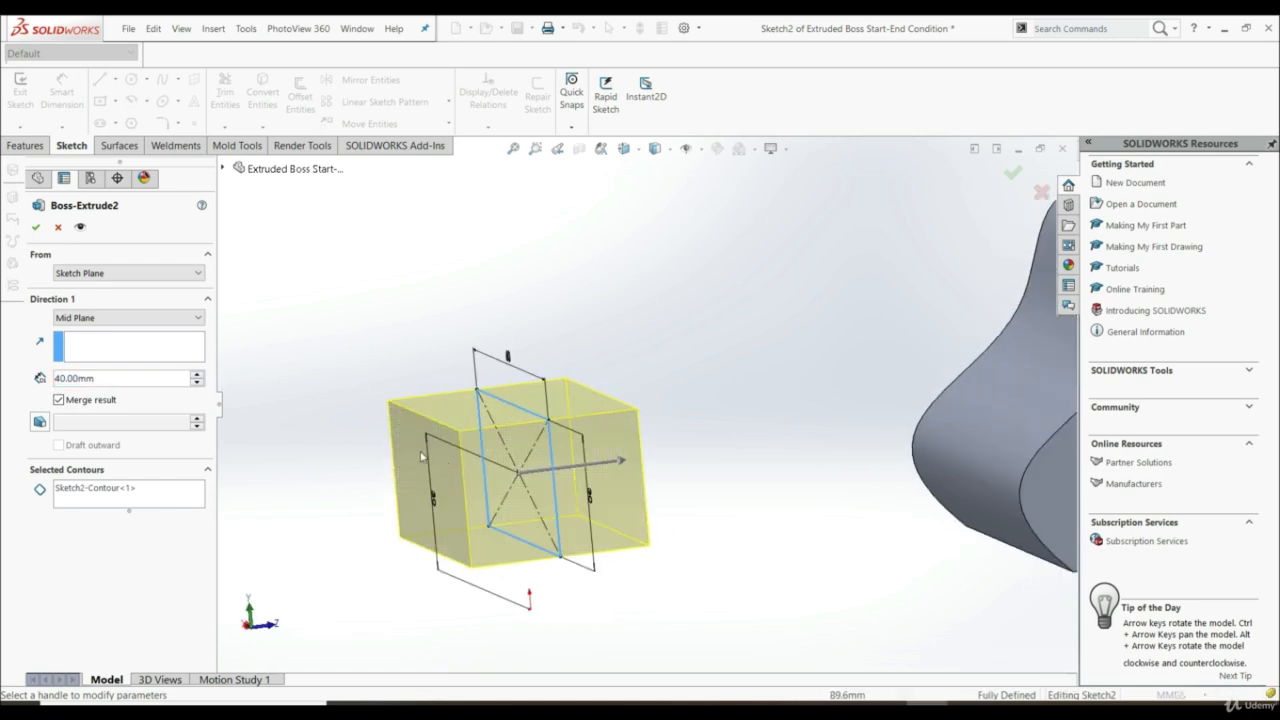
middle_drag(470, 470, 534, 477)
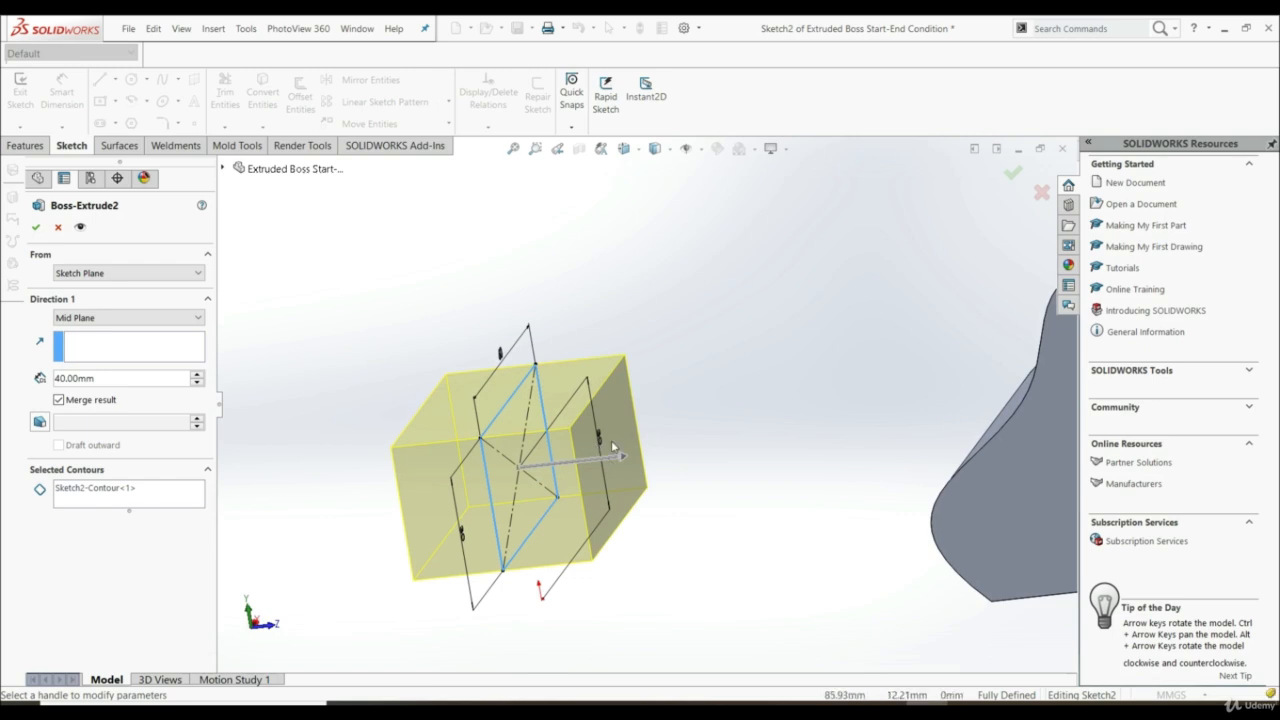
scroll(611, 440, down, 2)
middle_drag(475, 430, 523, 455)
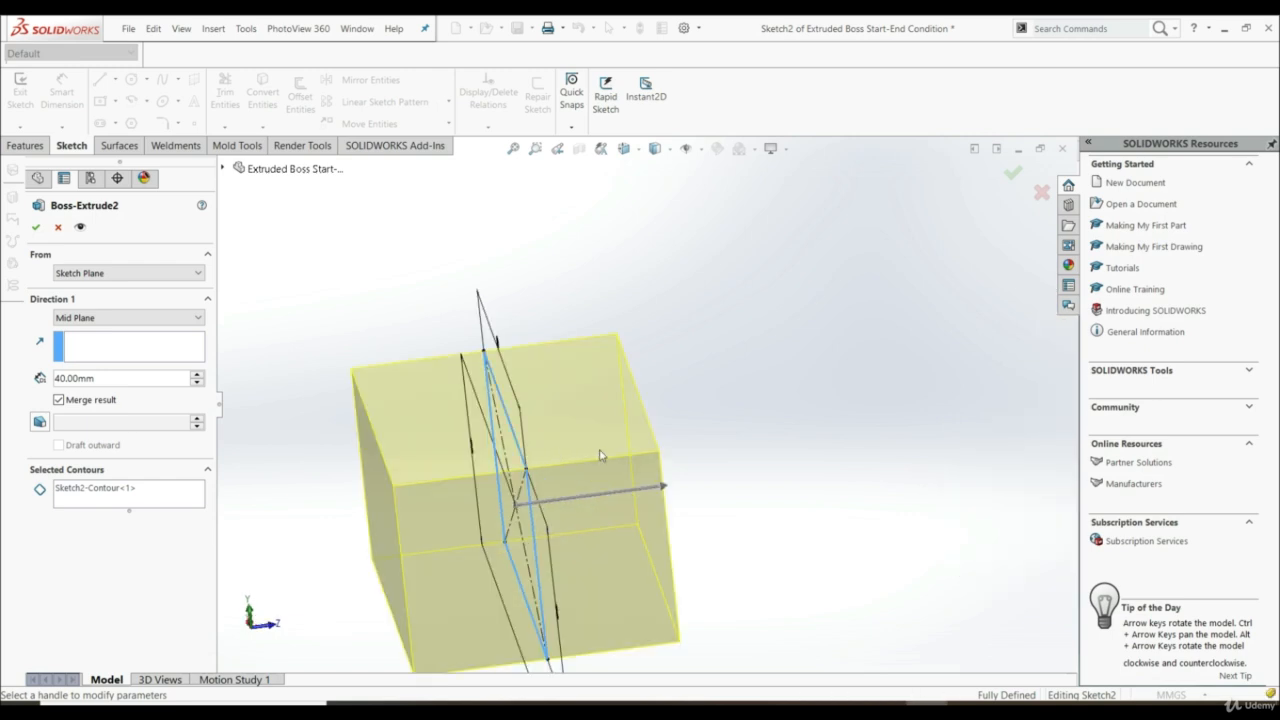
Accept the Mid Plane extrusion and measure the overall length of the resulting rectangular block with a dimension preview
click(37, 229)
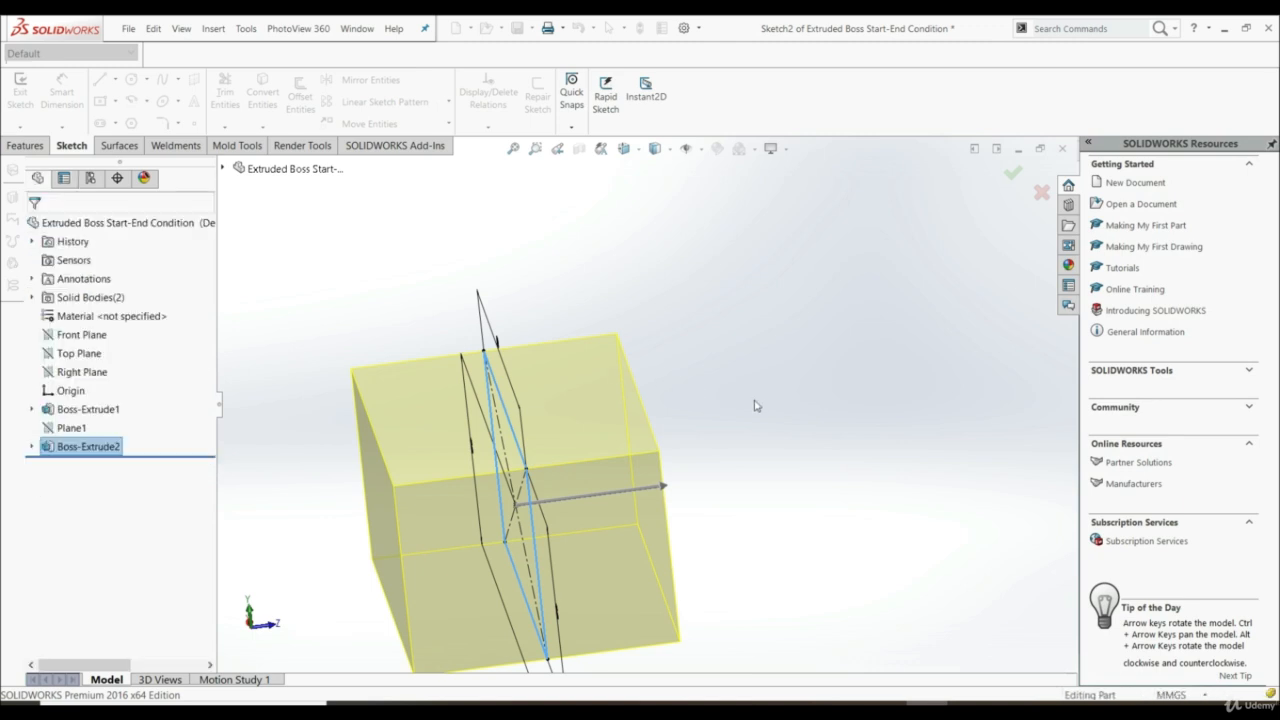
scroll(516, 395, up, 3)
click(71, 145)
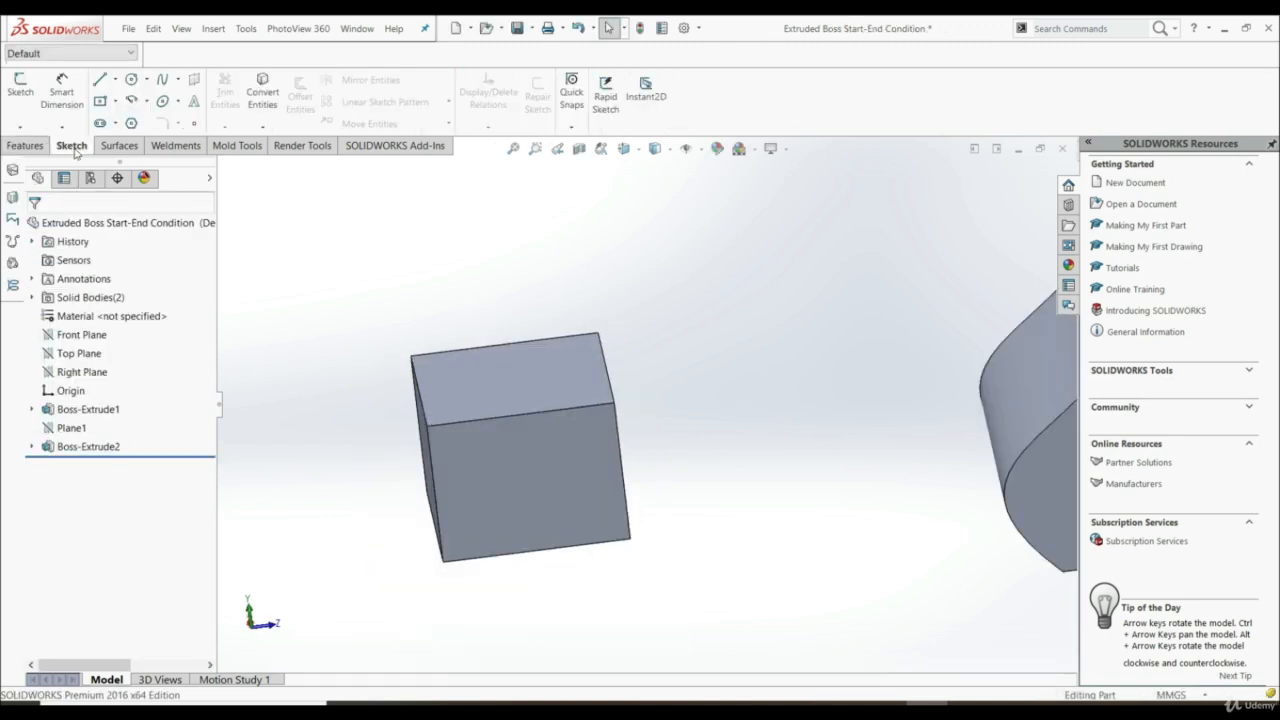
click(61, 90)
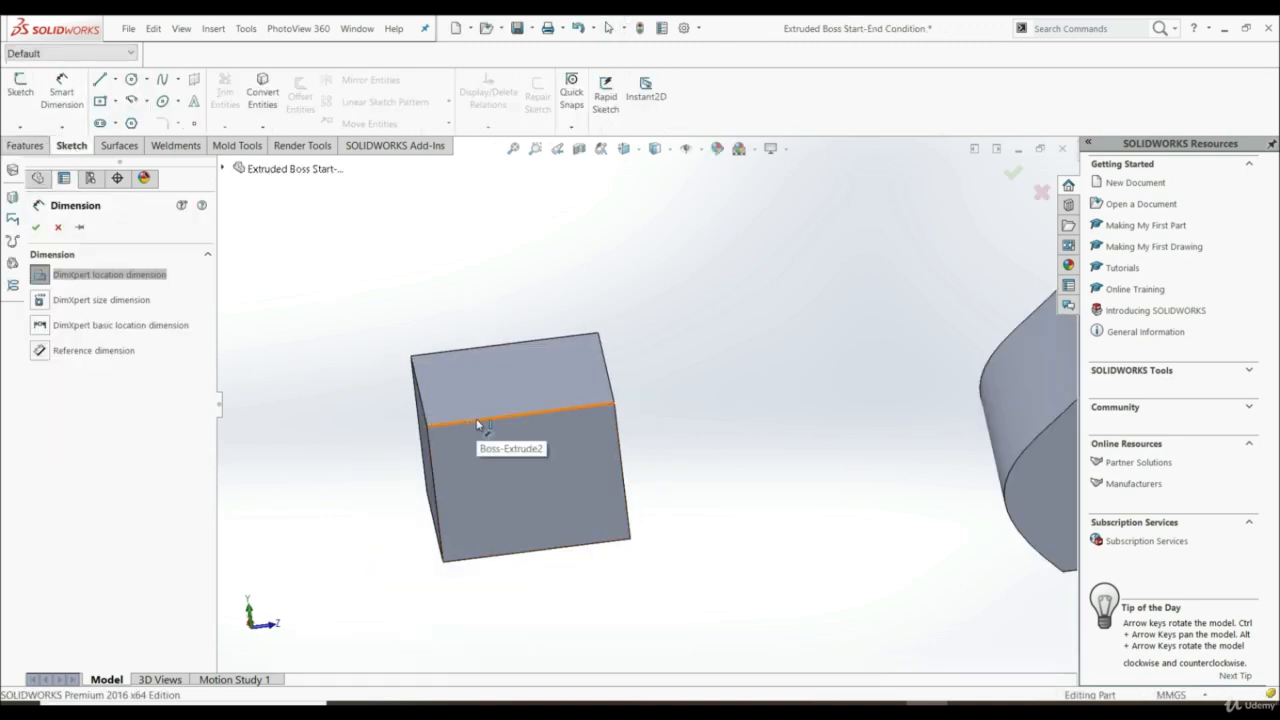
click(477, 424)
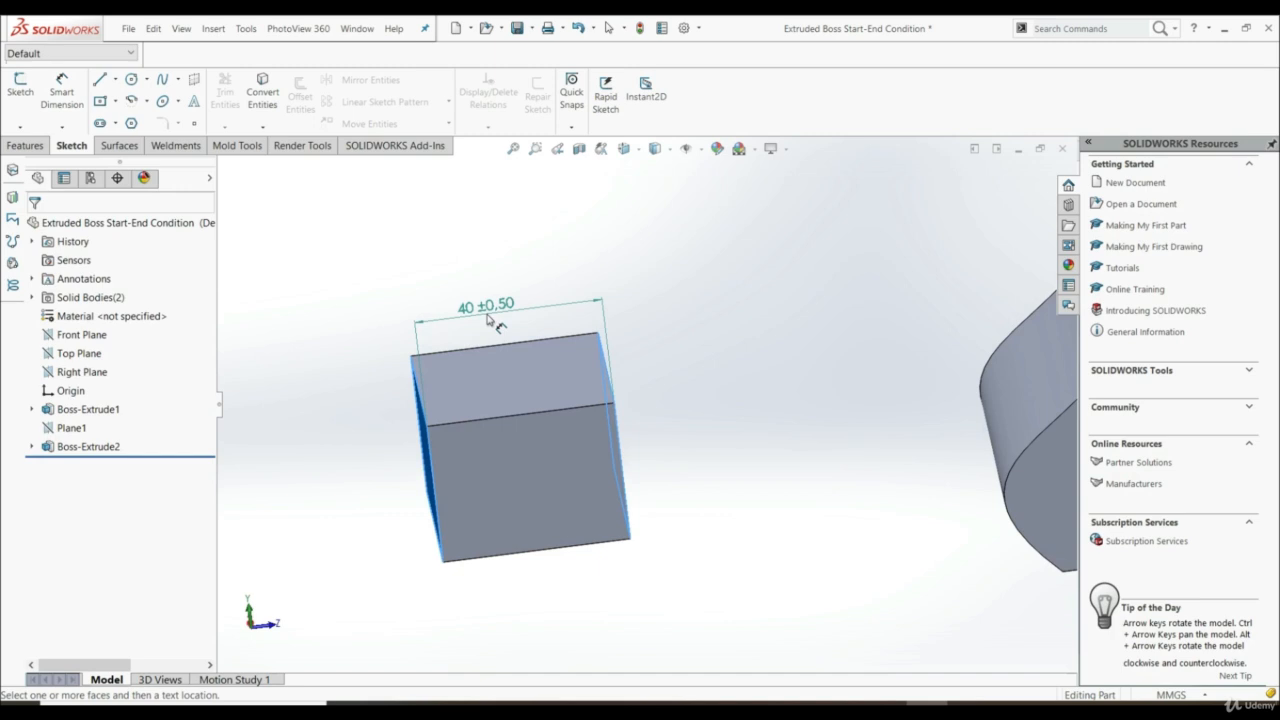
key(Escape)
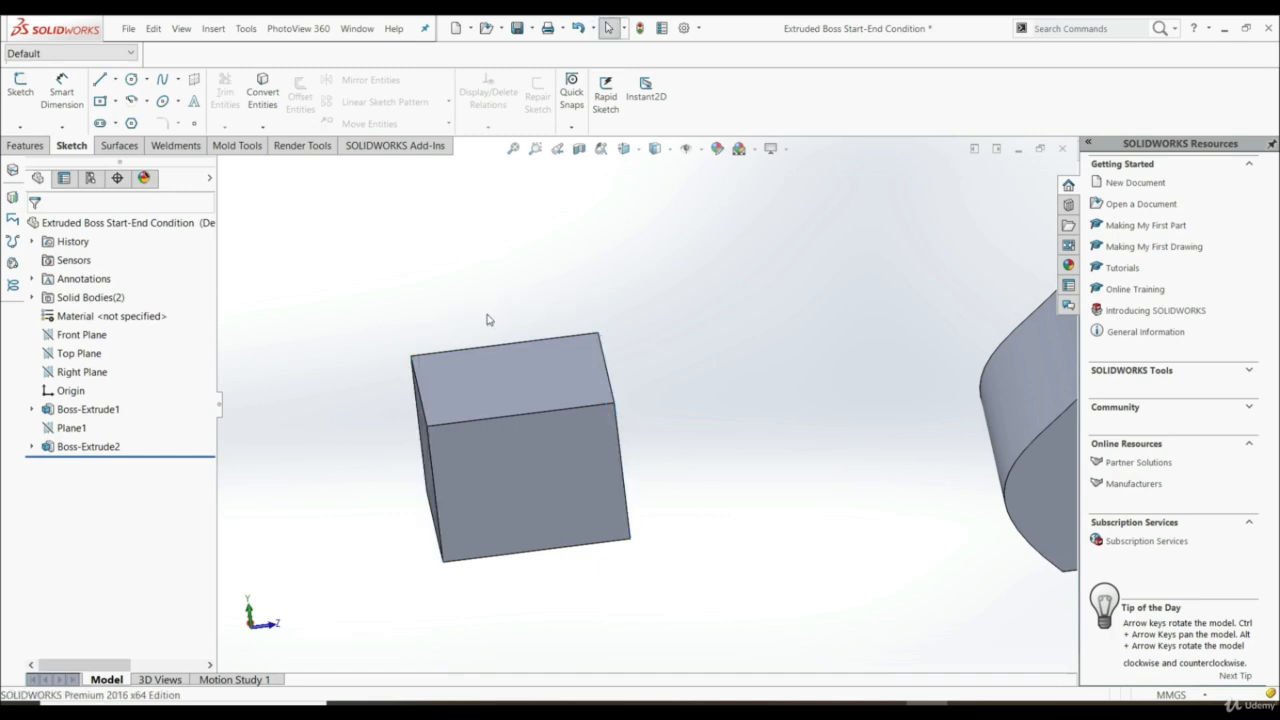
Edit the rectangular block's extrusion and change its Direction 1 end condition to Blind with a 40 mm depth
click(69, 447)
click(151, 412)
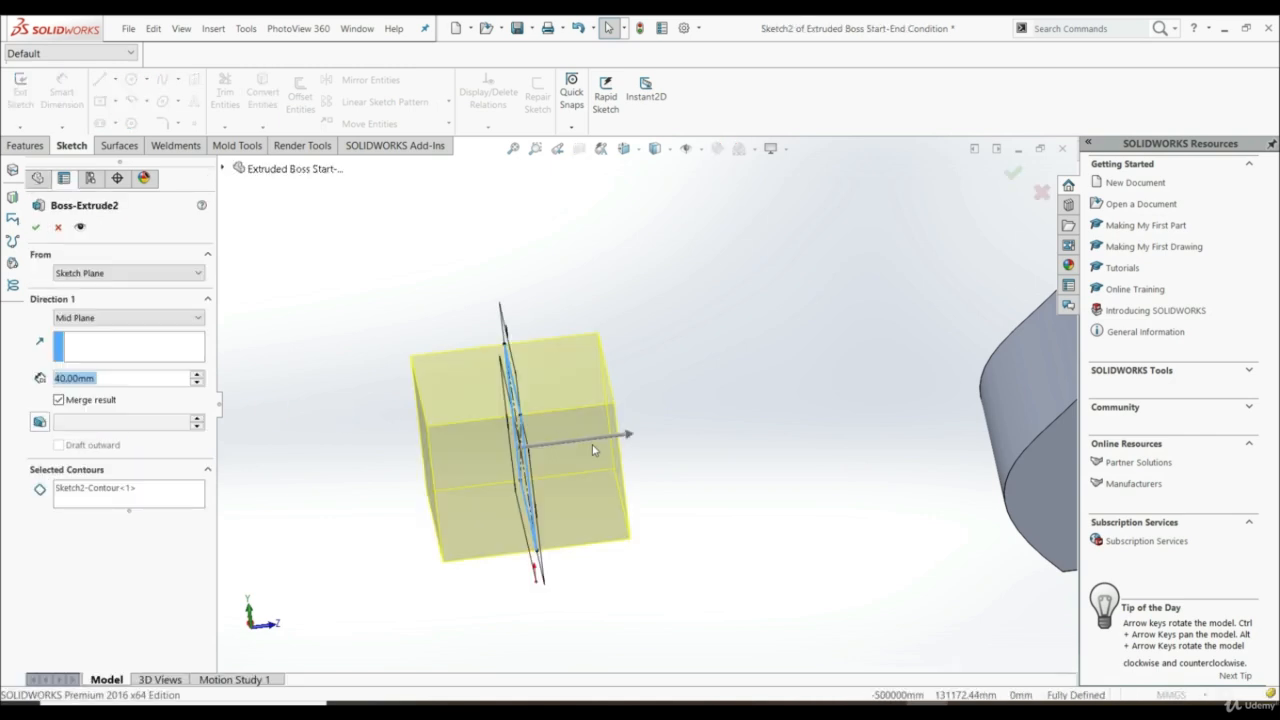
scroll(592, 444, up, 4)
scroll(835, 397, down, 3)
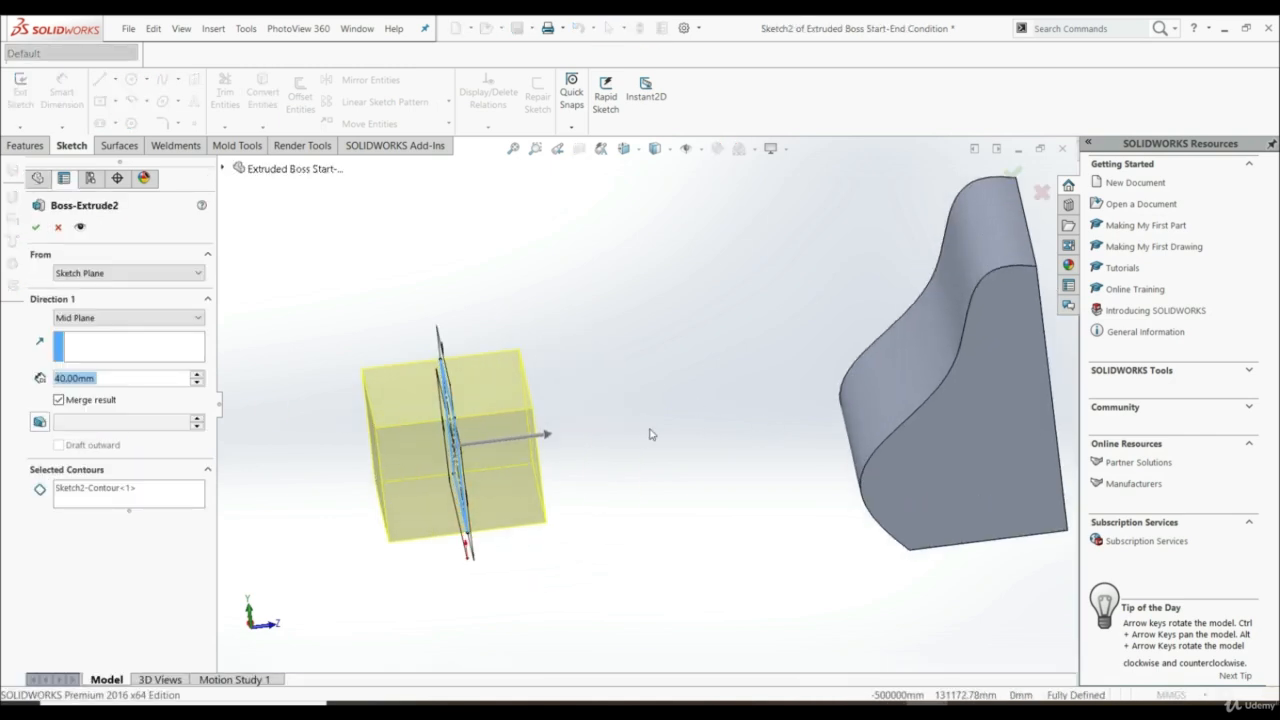
click(140, 318)
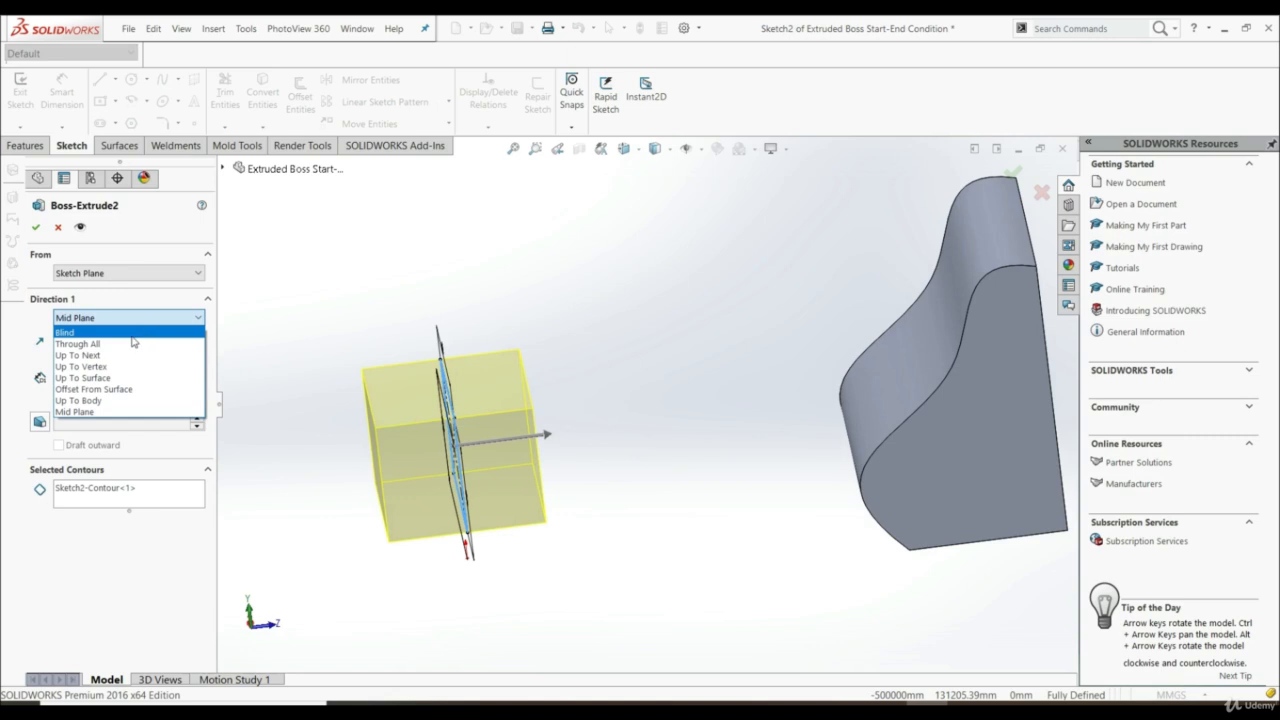
click(133, 336)
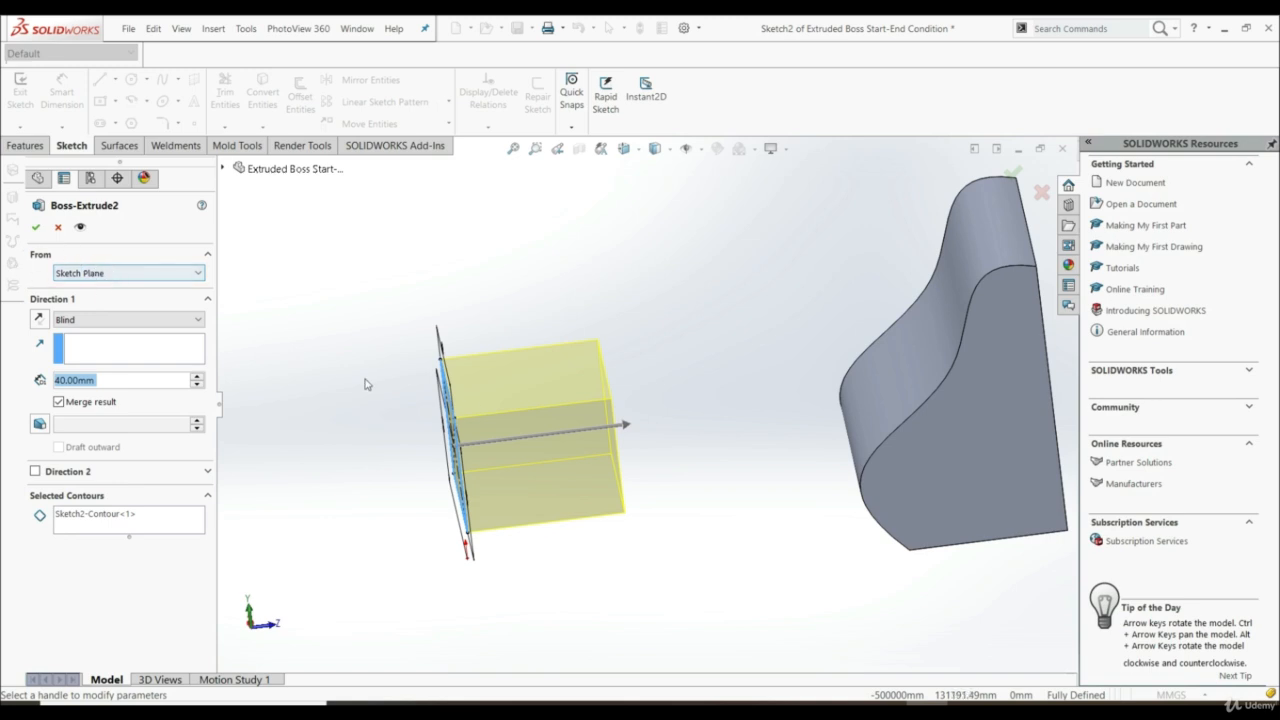
middle_drag(545, 421, 508, 442)
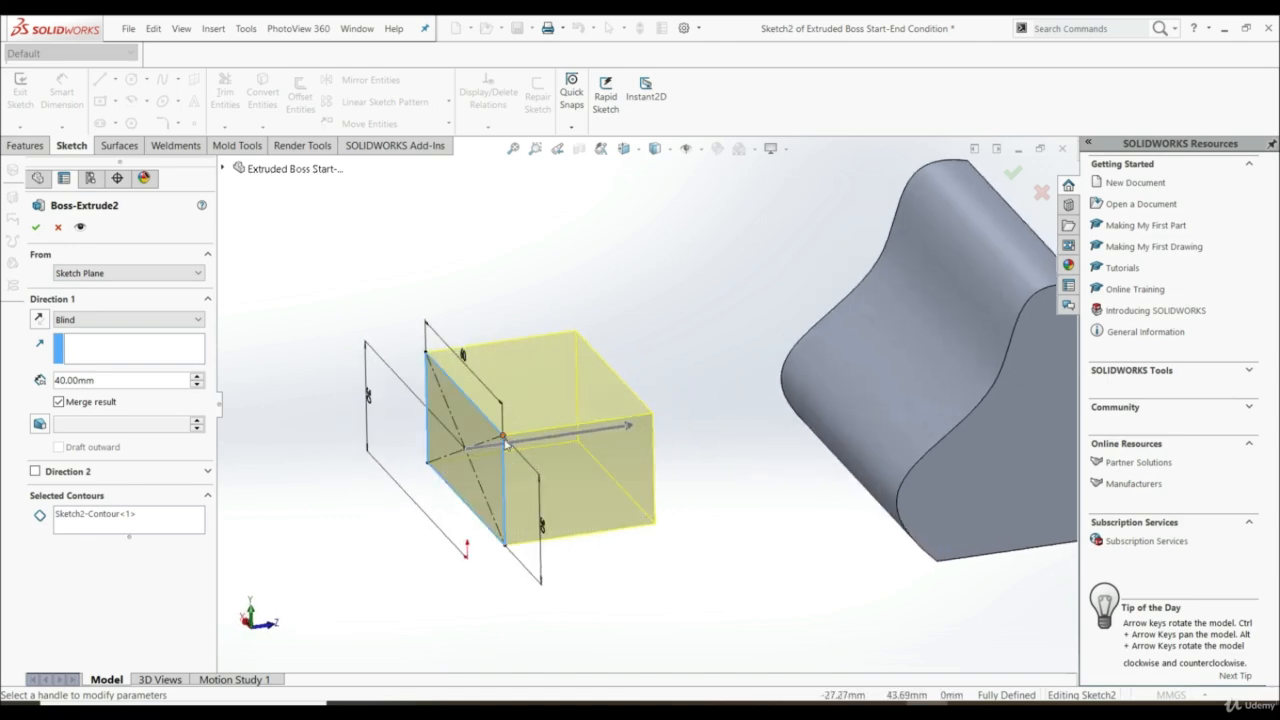
Start the extrusion from the curved block's flat back face with Surface/Face/Plane, accept the feature and inspect the result
click(151, 274)
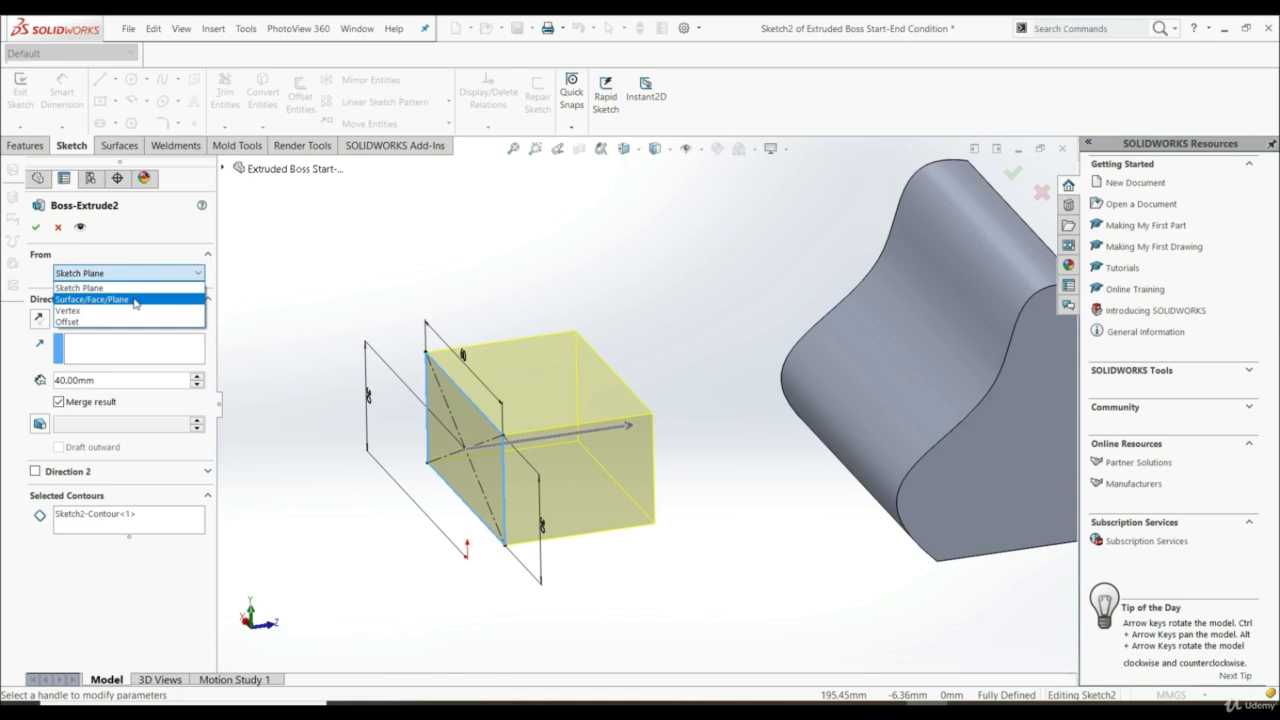
click(134, 300)
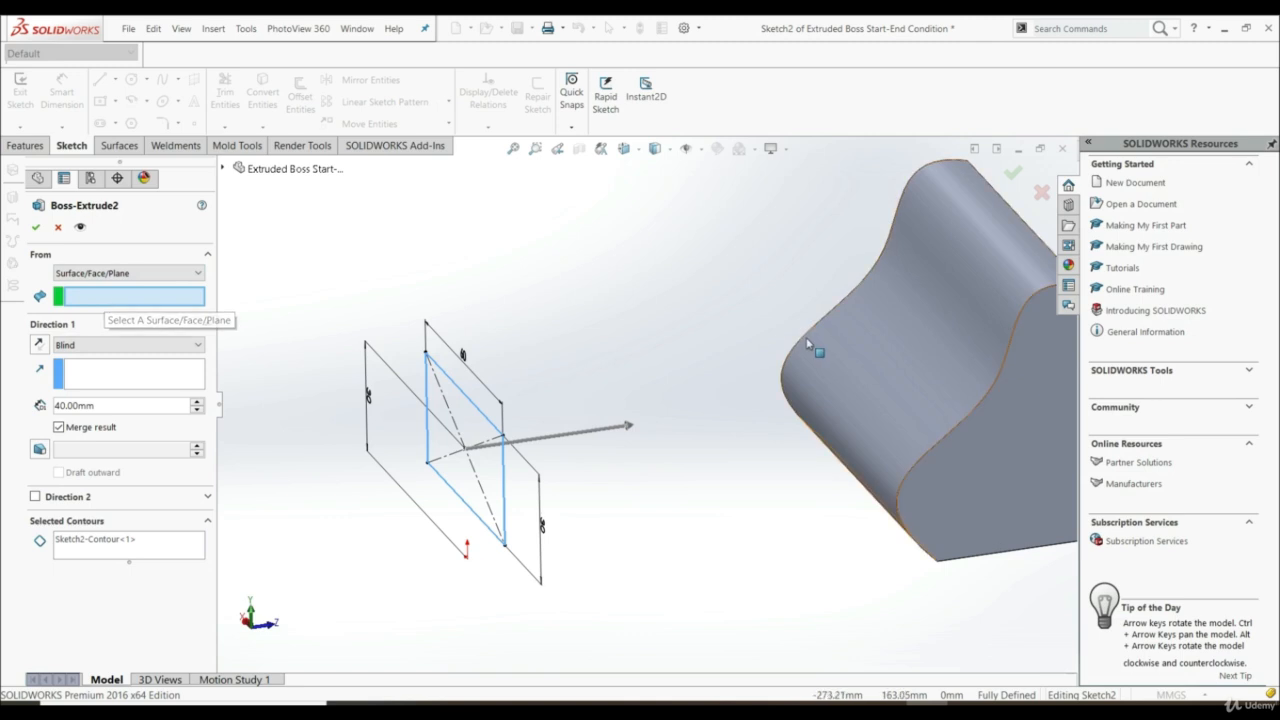
mouse_move(814, 349)
middle_down()
mouse_move(766, 349)
mouse_move(920, 369)
mouse_move(845, 371)
middle_up()
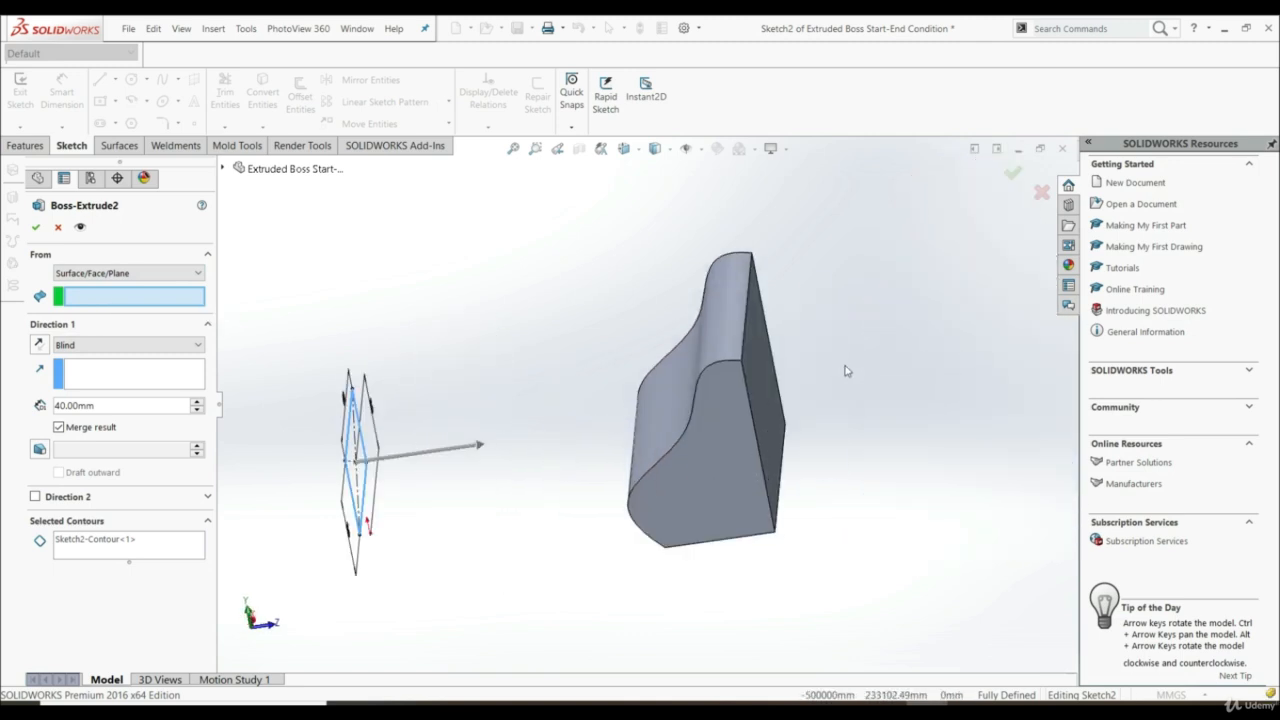
click(760, 367)
mouse_move(774, 448)
middle_down()
mouse_move(785, 461)
mouse_move(728, 396)
middle_up()
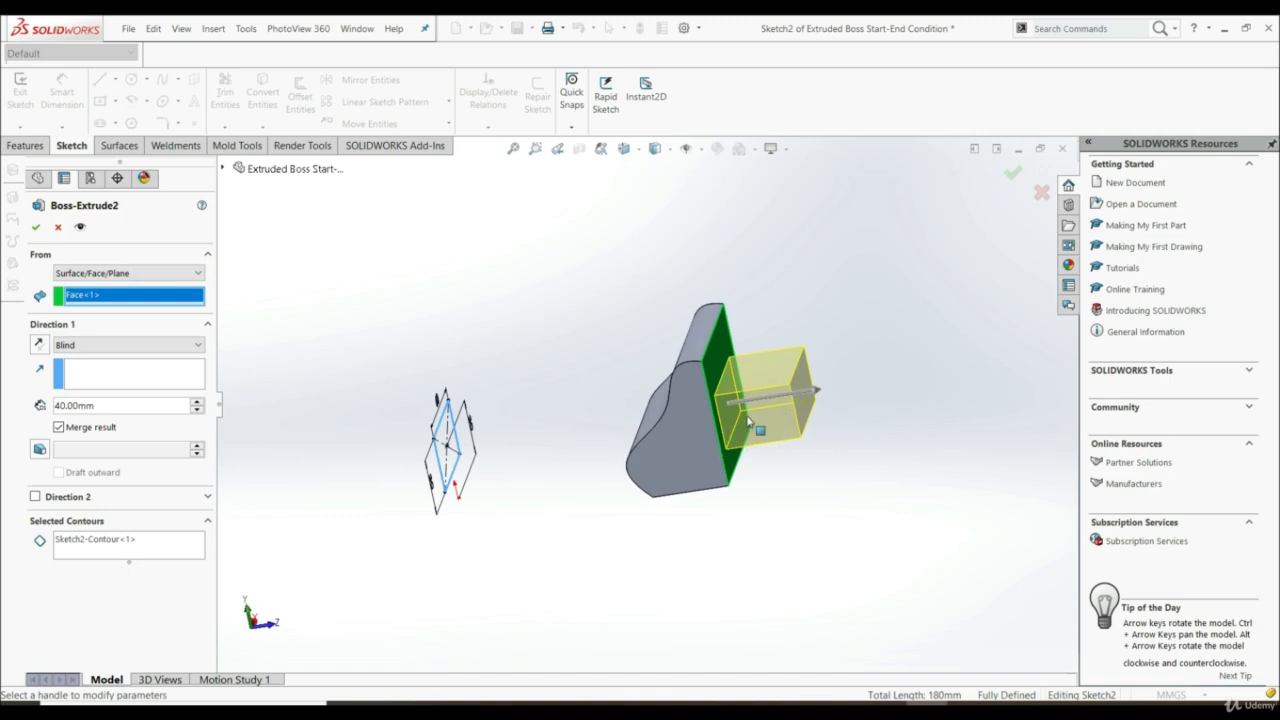
click(37, 228)
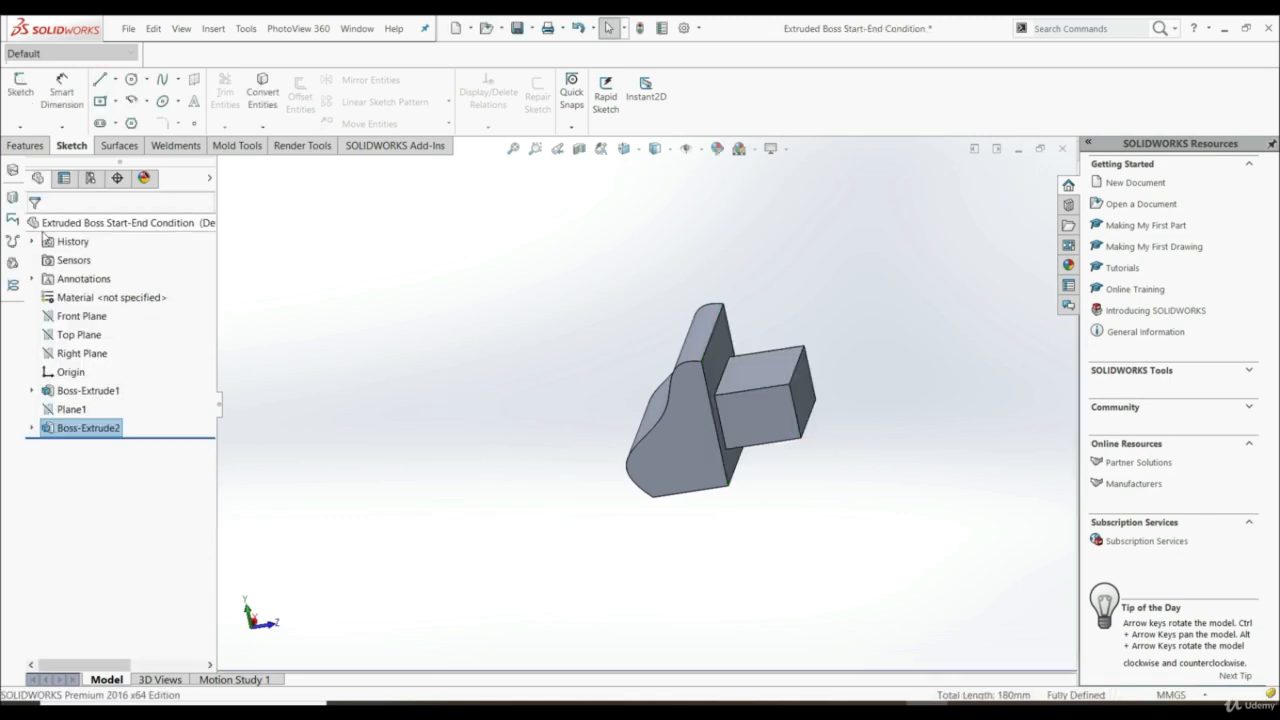
middle_drag(380, 491, 691, 399)
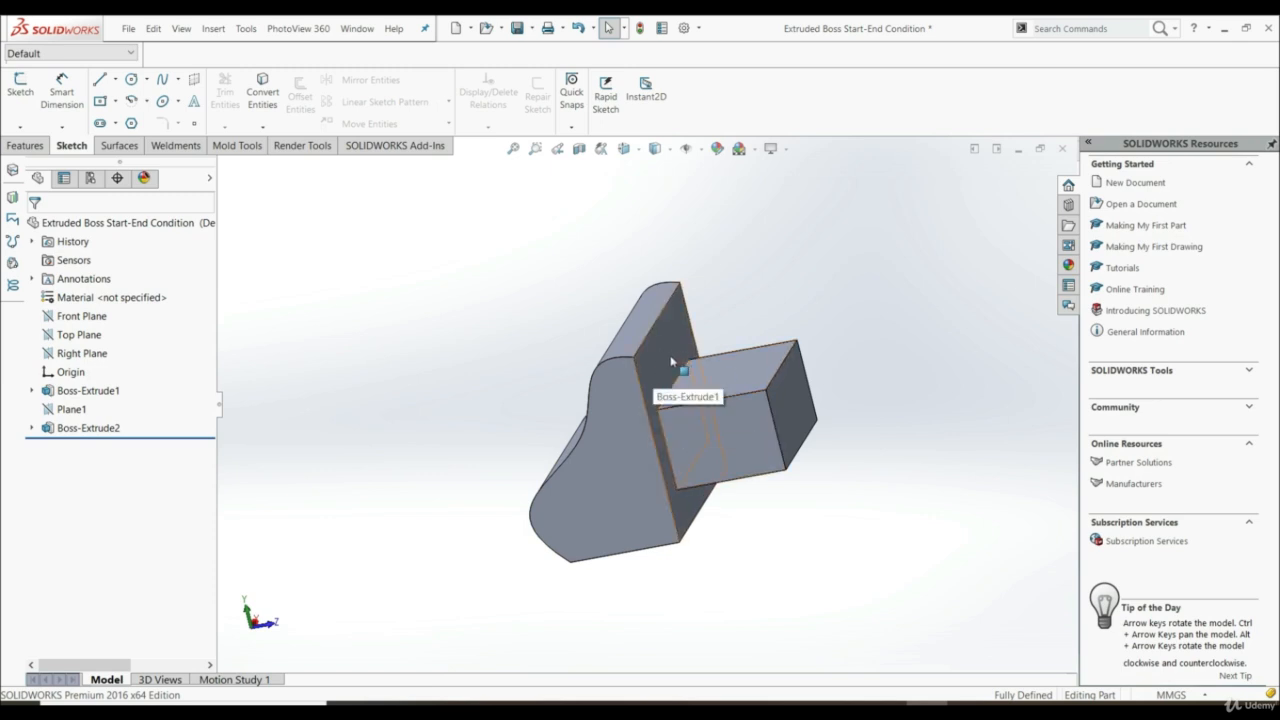
Edit the extrusion again, change its start condition to Vertex at the curved block's lower front corner and inspect the preview
click(82, 428)
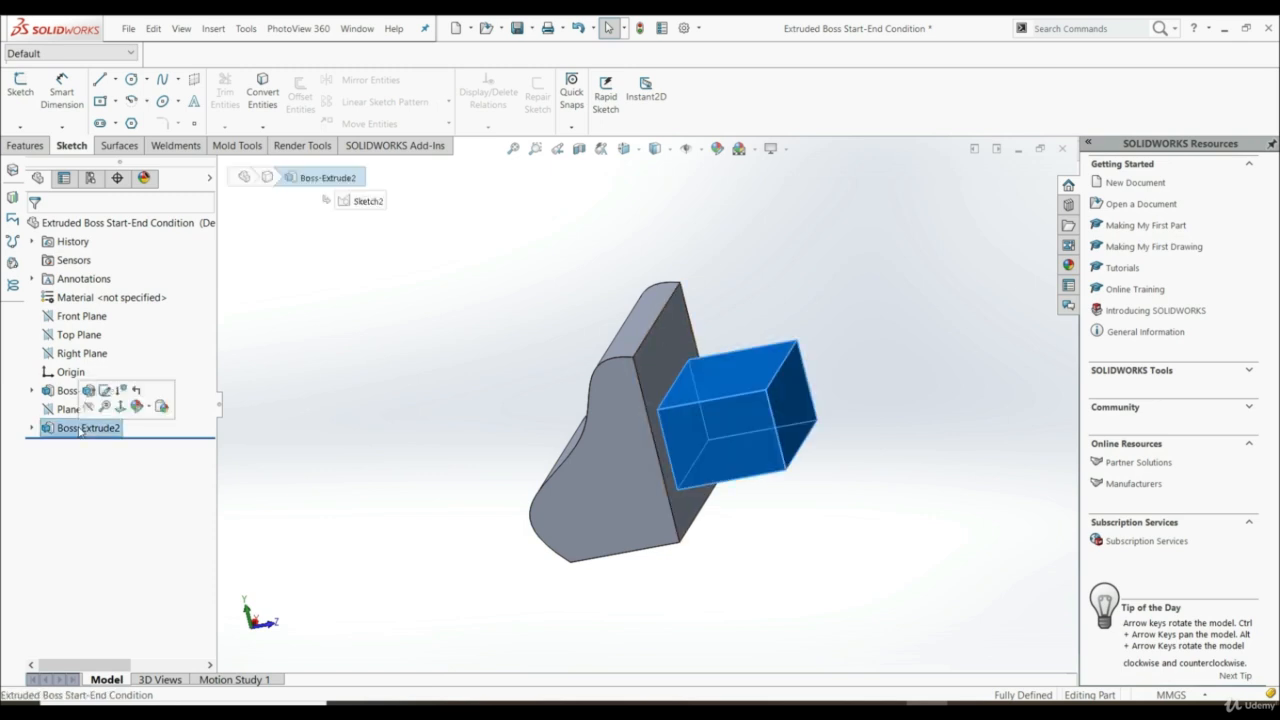
click(88, 391)
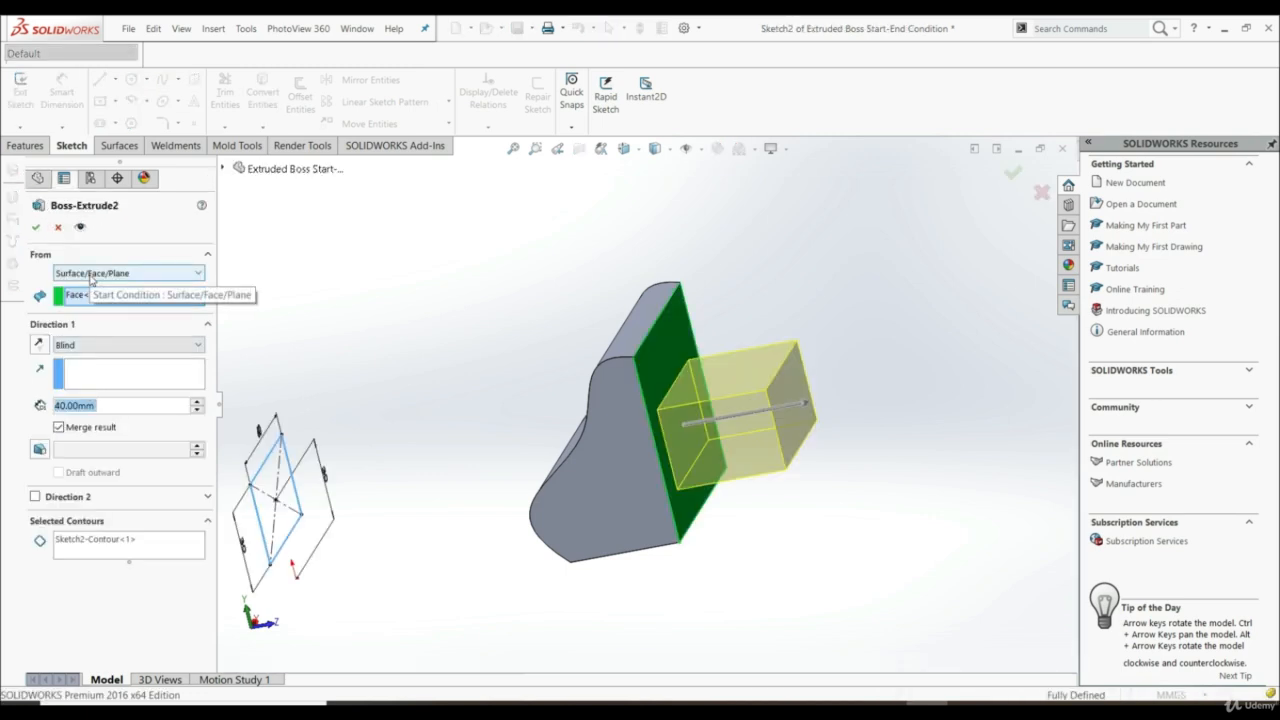
click(91, 279)
click(86, 311)
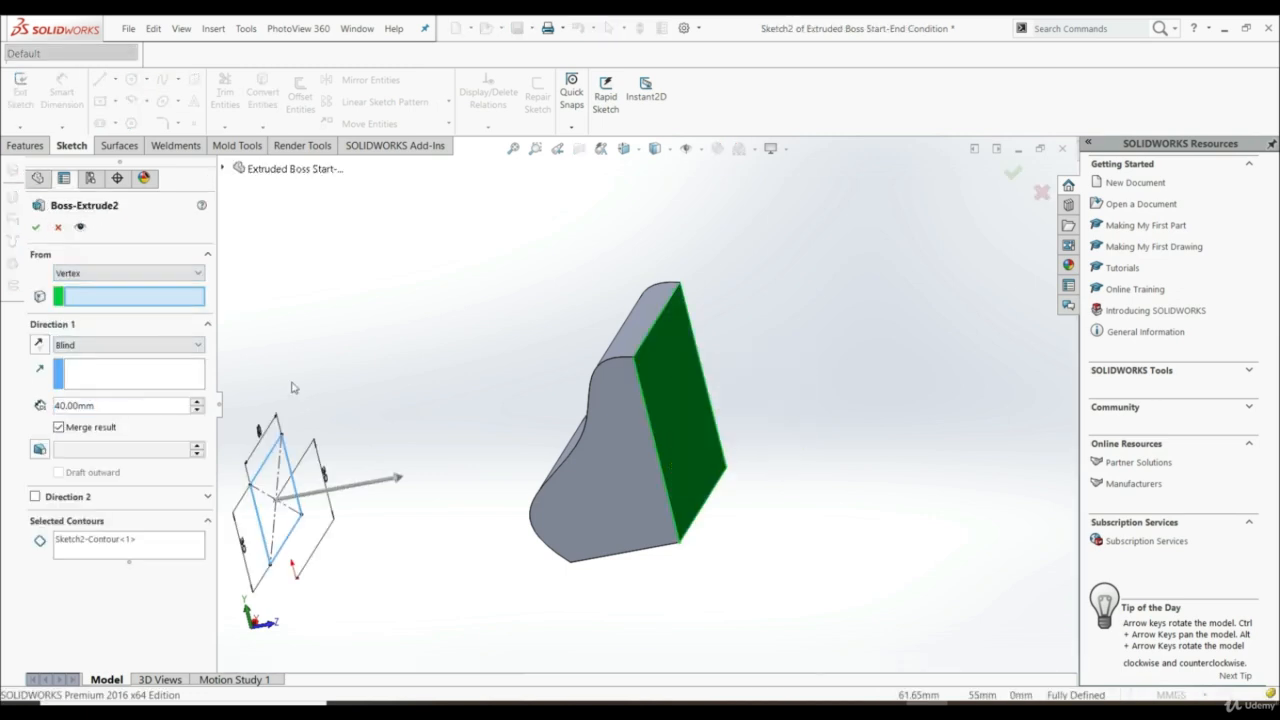
middle_drag(500, 430, 600, 520)
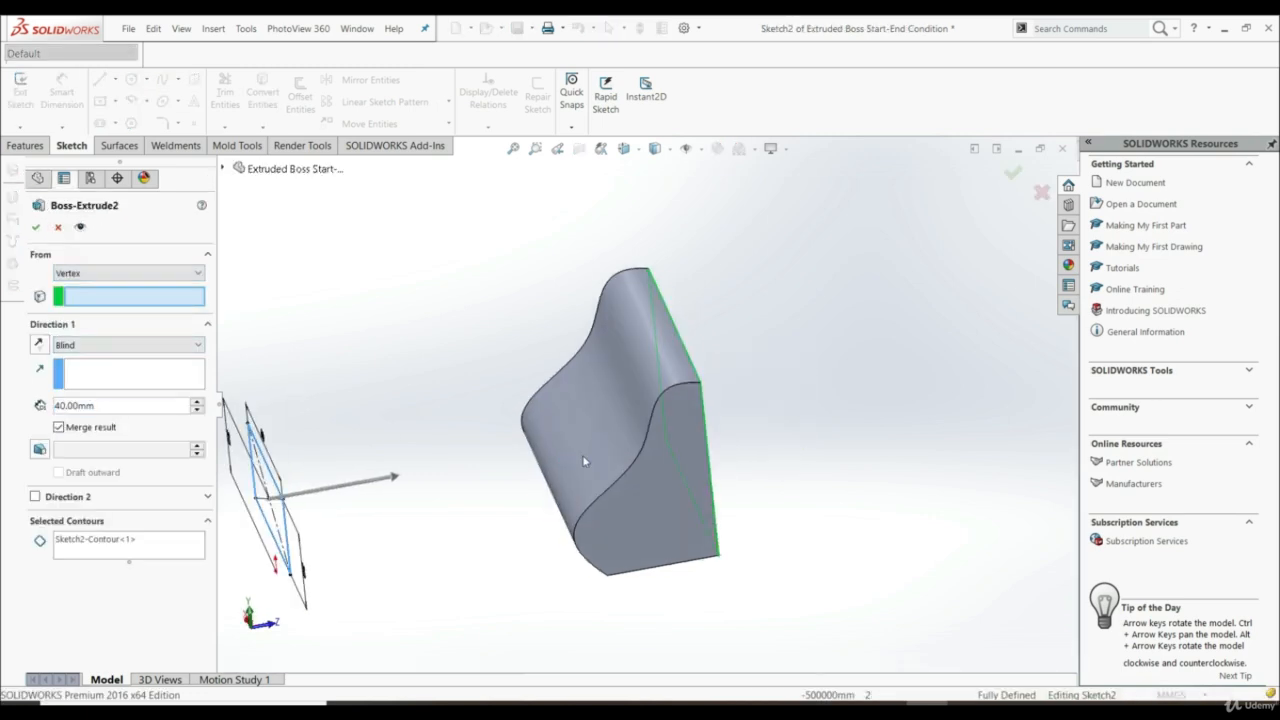
click(607, 577)
middle_drag(609, 580, 606, 518)
scroll(606, 504, down, 2)
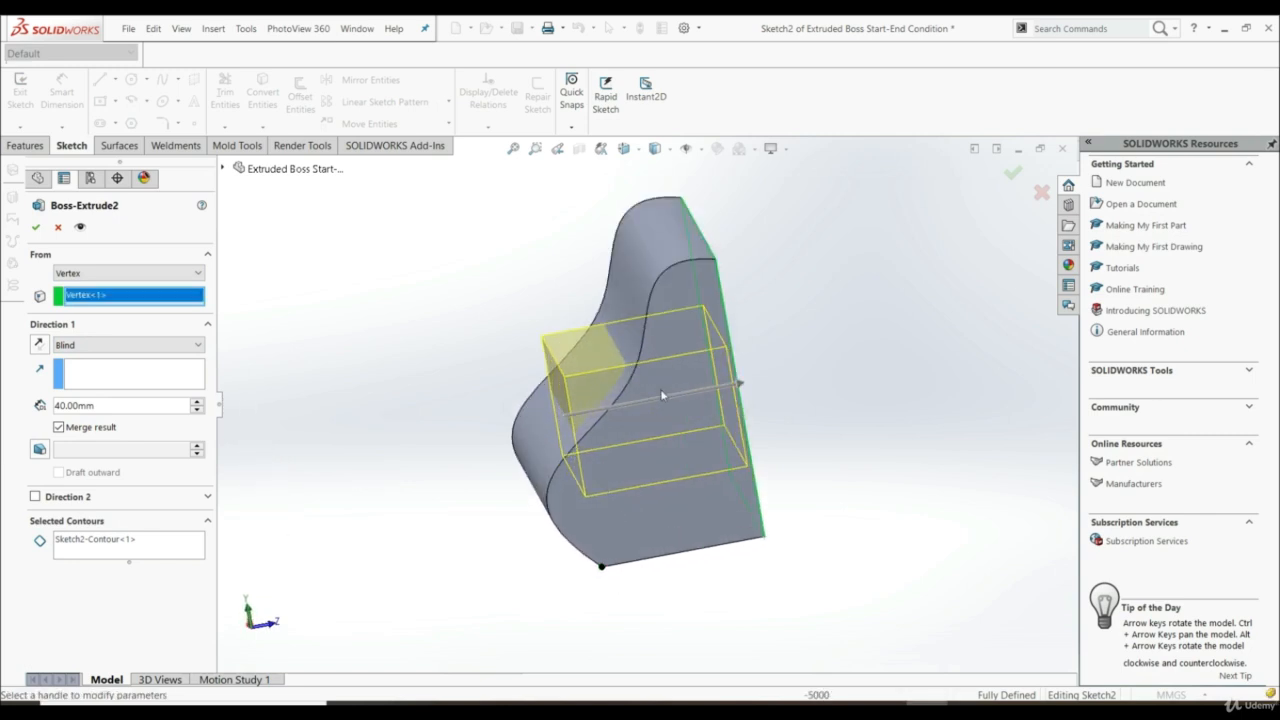
Change the extrusion's start condition to Offset with a 10 mm distance from the sketch plane and inspect the preview
click(128, 273)
click(110, 321)
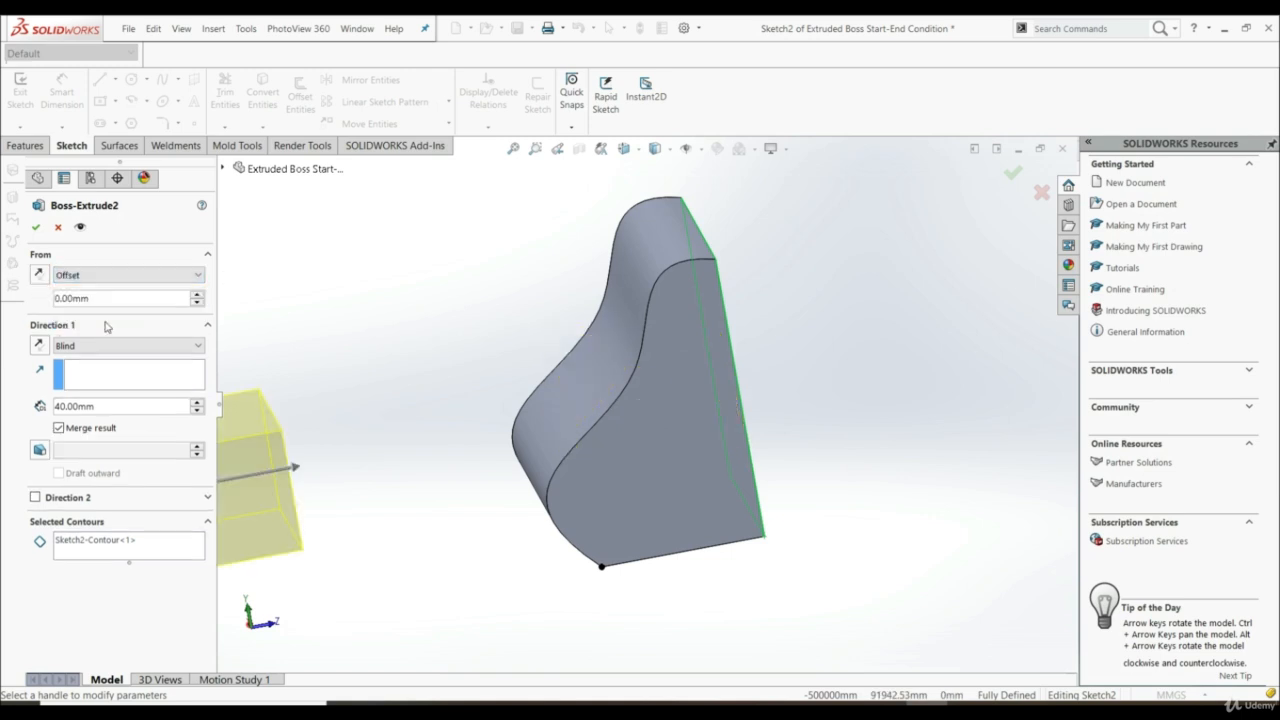
middle_drag(300, 500, 453, 497)
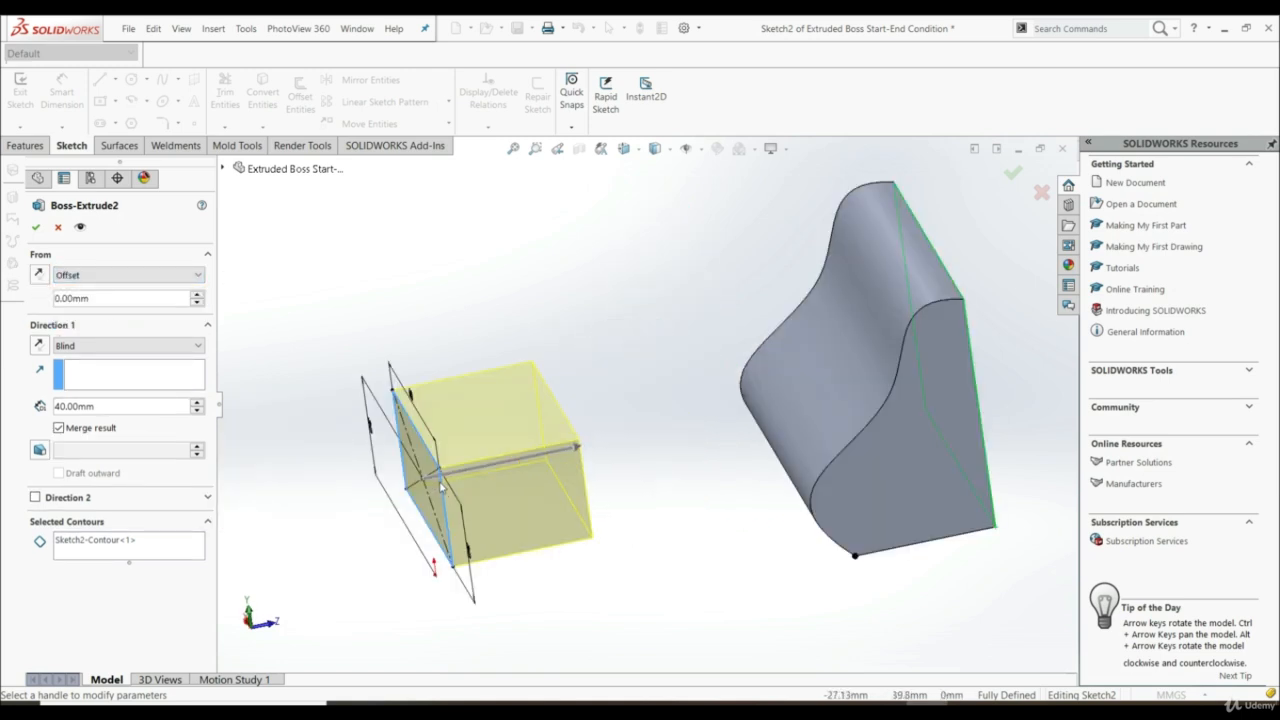
scroll(440, 482, down, 2)
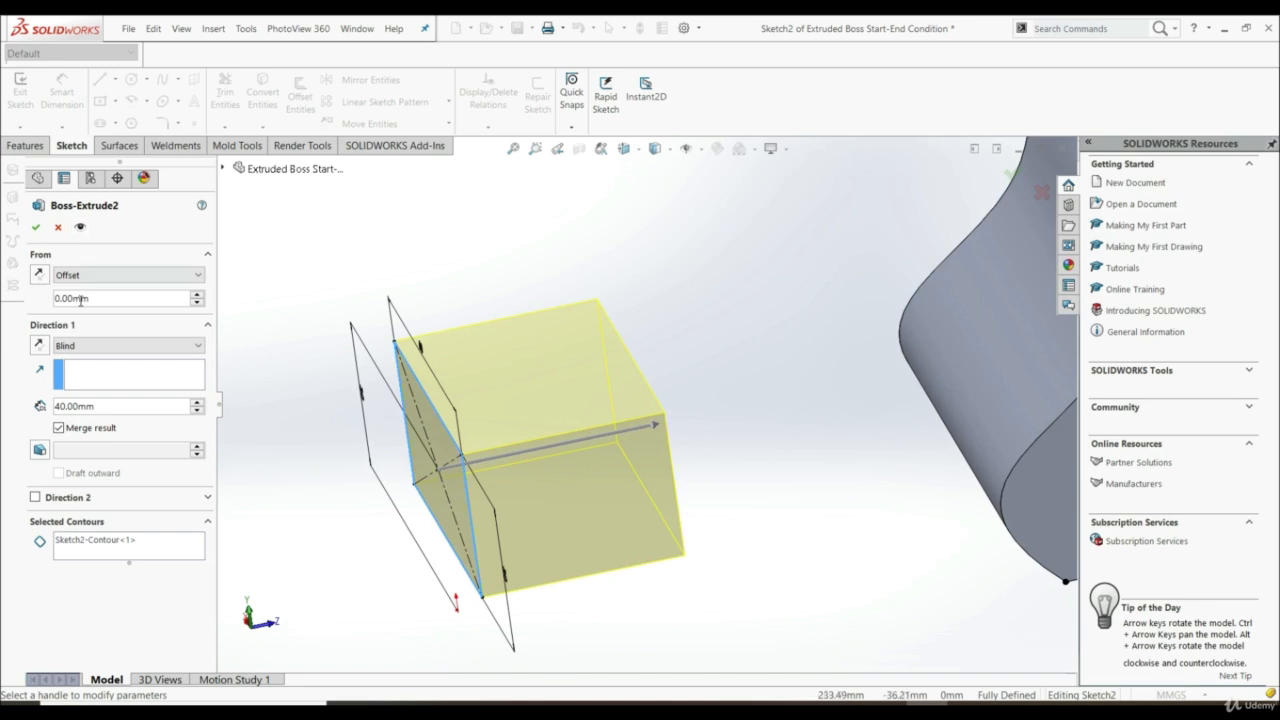
click(197, 294)
mouse_move(493, 426)
middle_down()
mouse_move(429, 423)
mouse_move(441, 423)
middle_up()
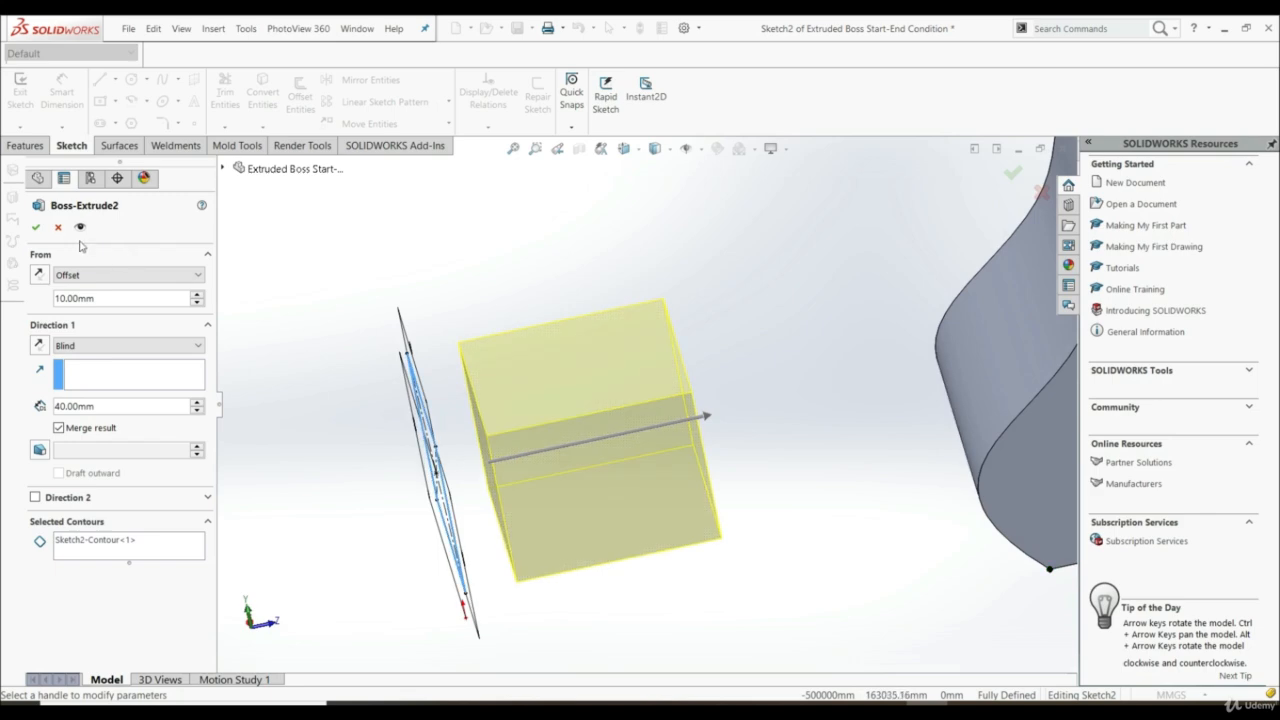
Accept the extrusion with the offset start and inspect the rectangular body beside the curved block from several angles
click(37, 228)
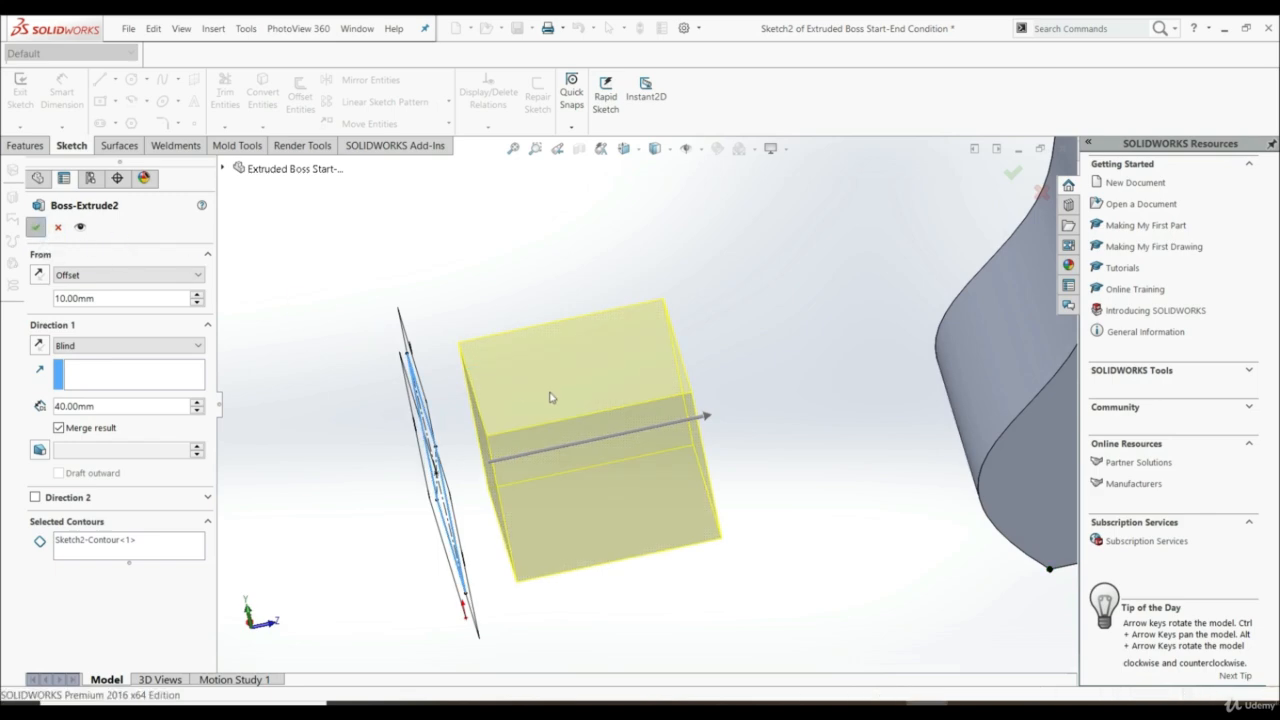
scroll(585, 417, up, 3)
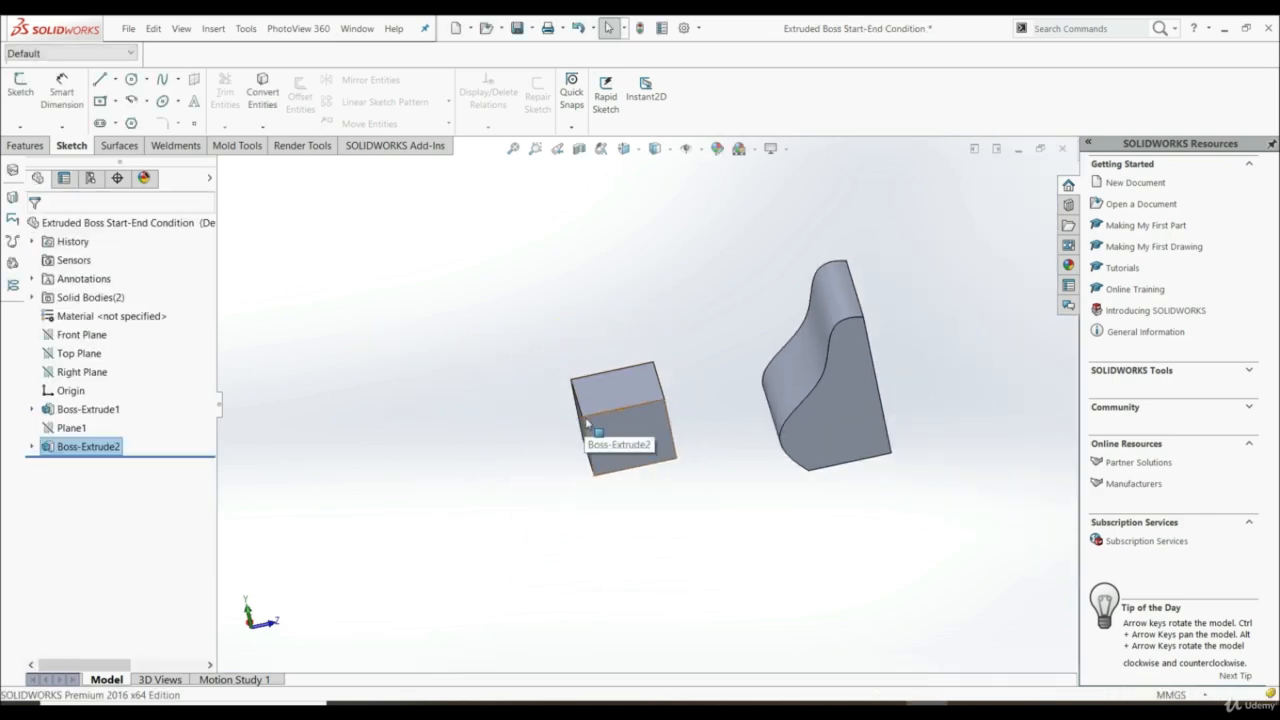
scroll(660, 430, down, 4)
middle_drag(660, 433, 683, 420)
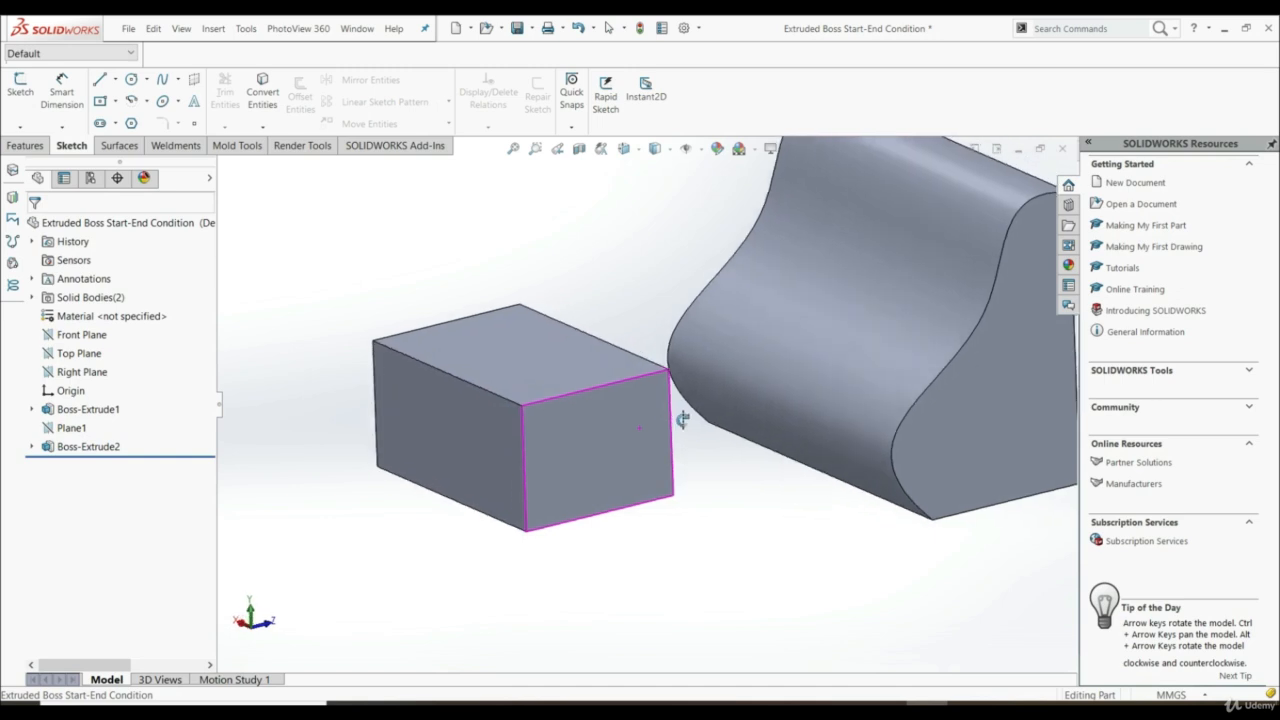
scroll(683, 423, up, 5)
scroll(683, 425, down, 4)
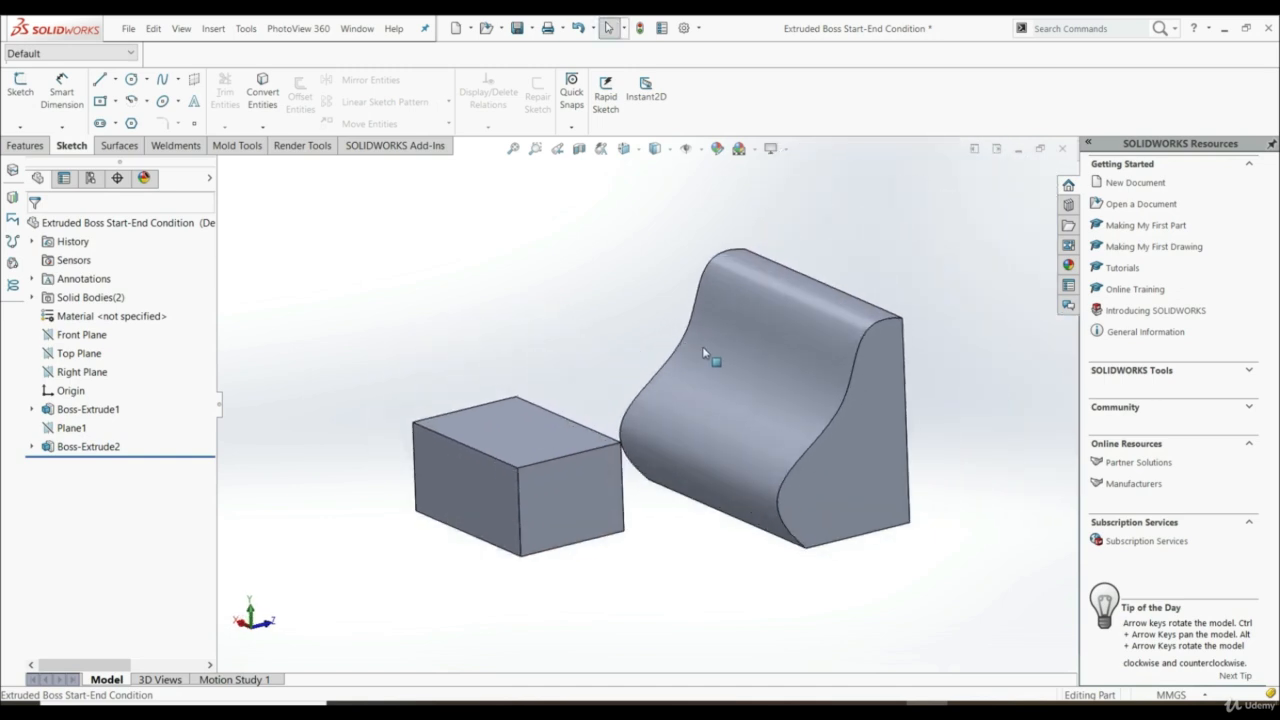
Edit the extrusion, enable Direction 2 and set Direction 1 to Up To Vertex at the curved block's lower front corner
click(80, 450)
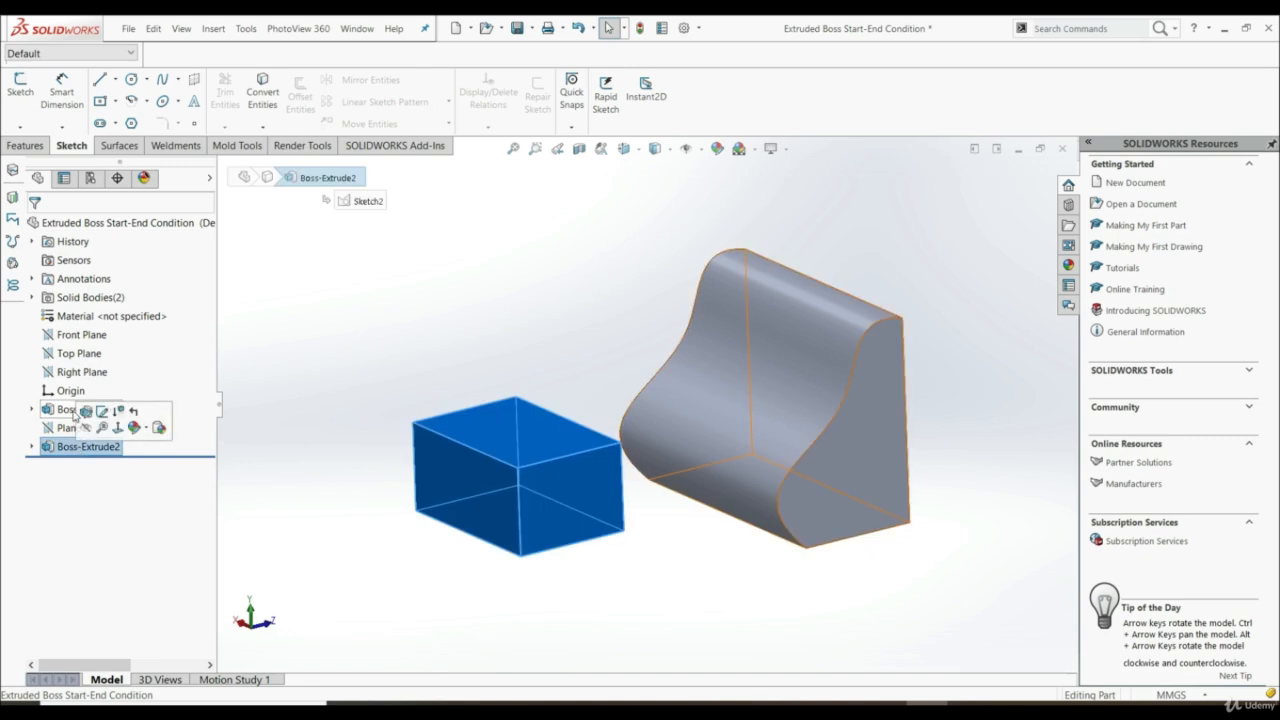
click(86, 411)
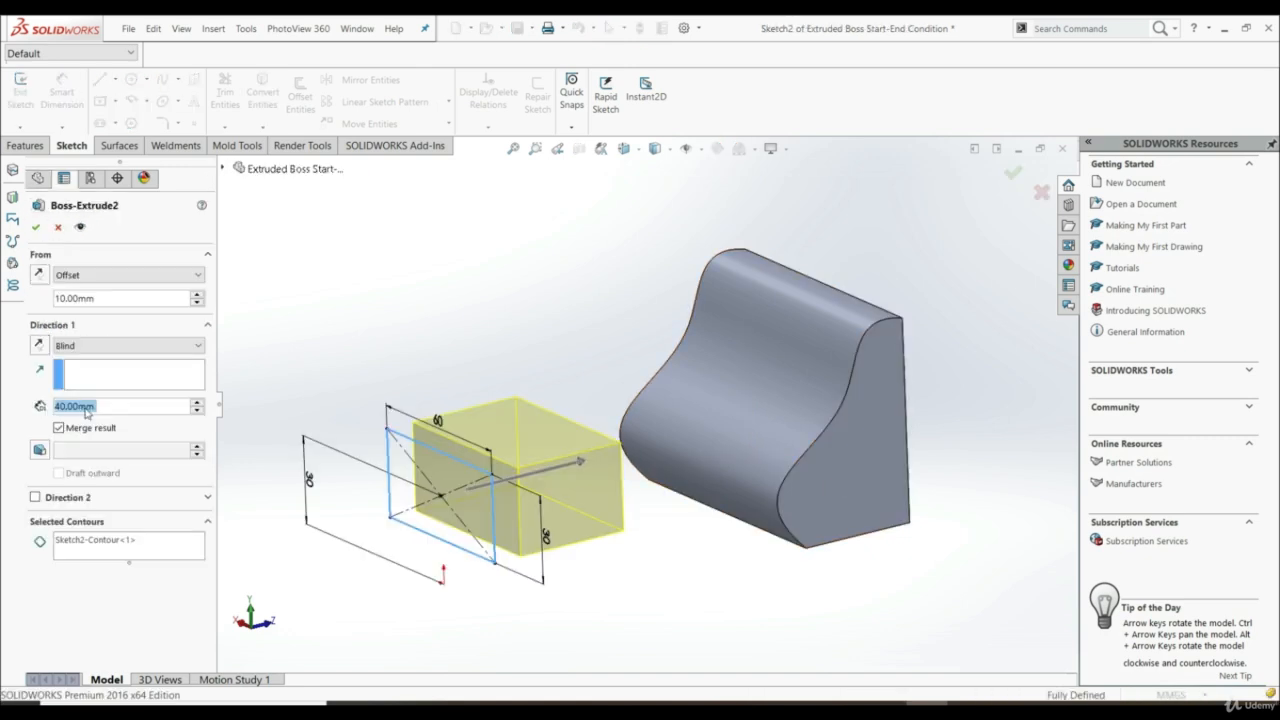
click(106, 346)
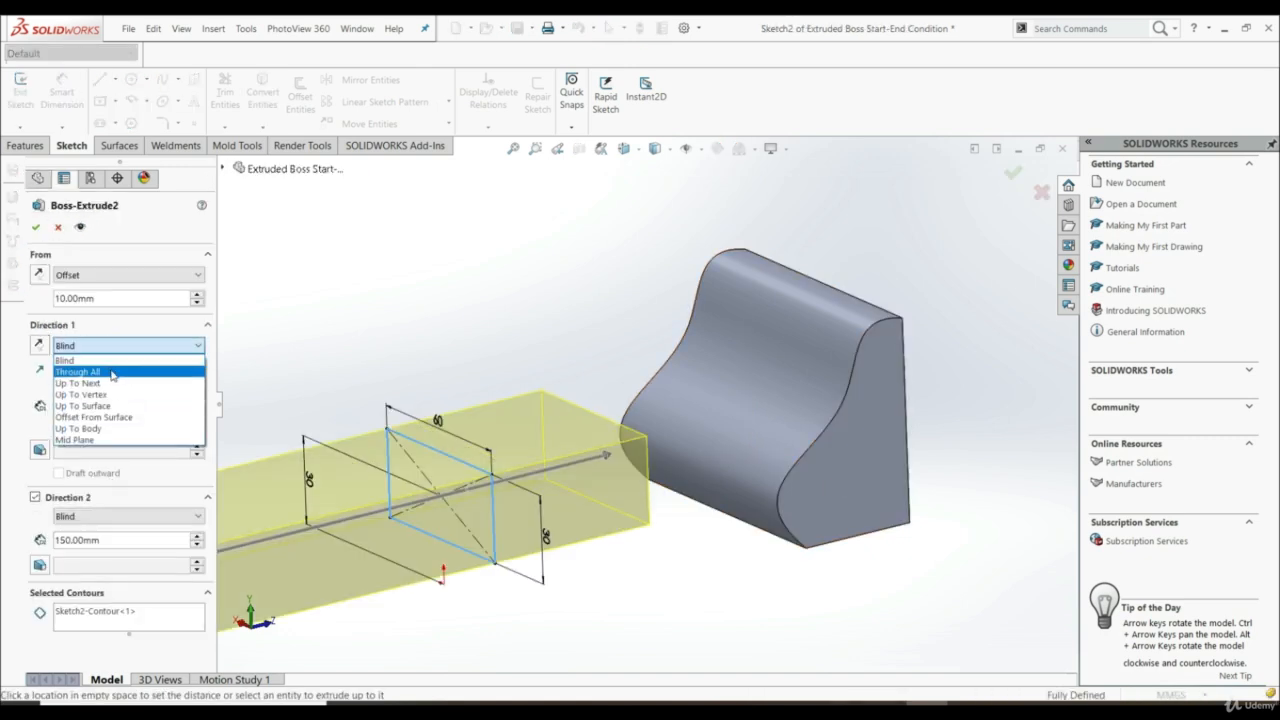
click(118, 396)
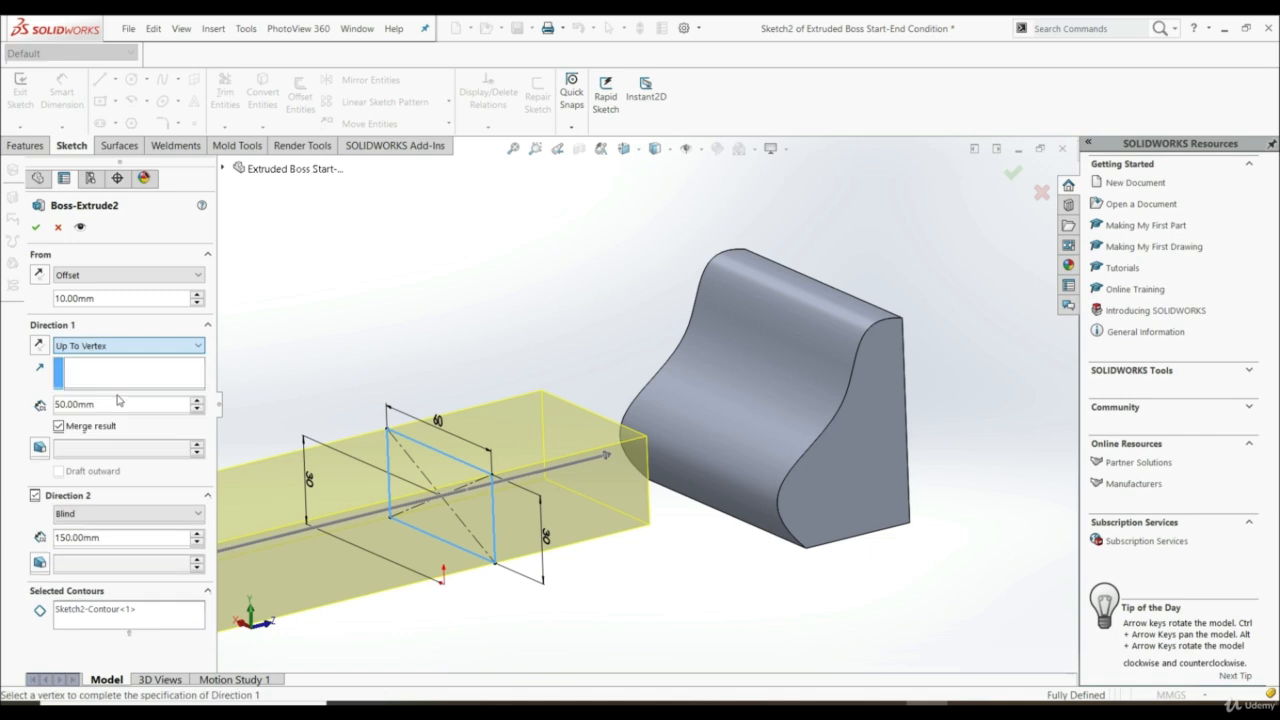
click(810, 555)
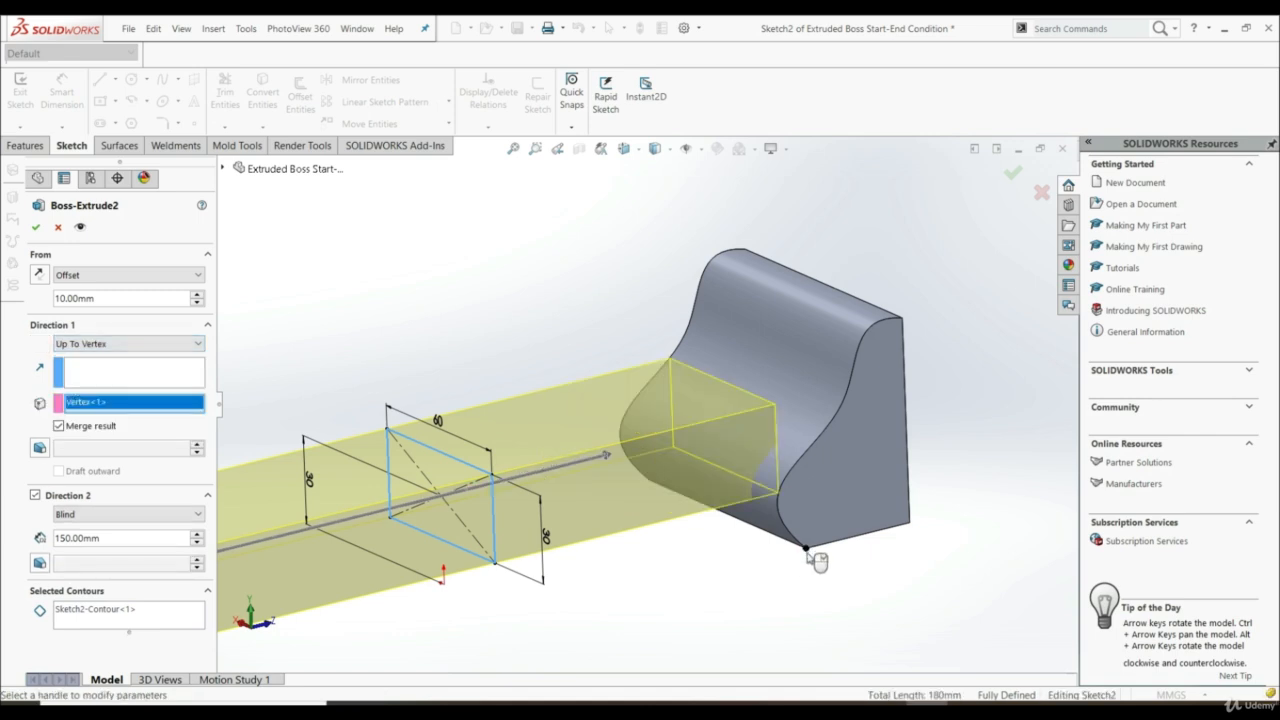
scroll(615, 565, up, 5)
scroll(438, 425, down, 3)
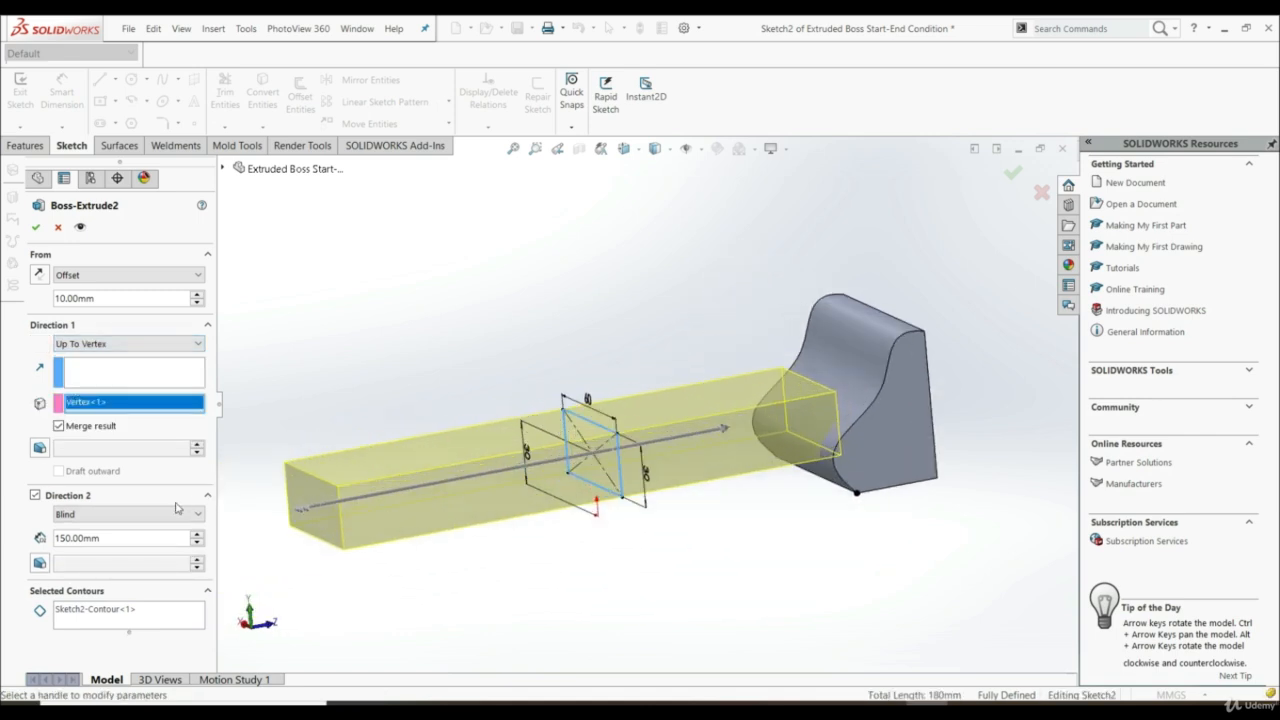
Set the Blind depth of the extrusion's Direction 2 to 10 mm
double_click(100, 539)
text(10)
key(Return)
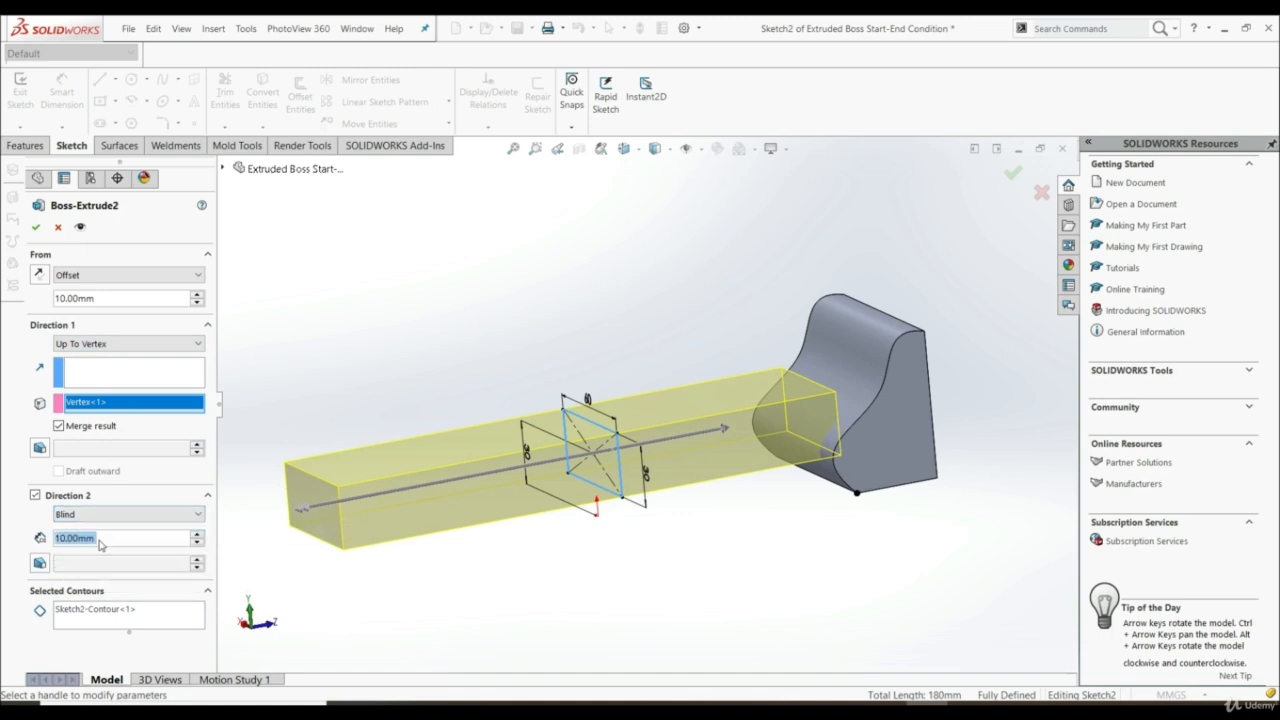